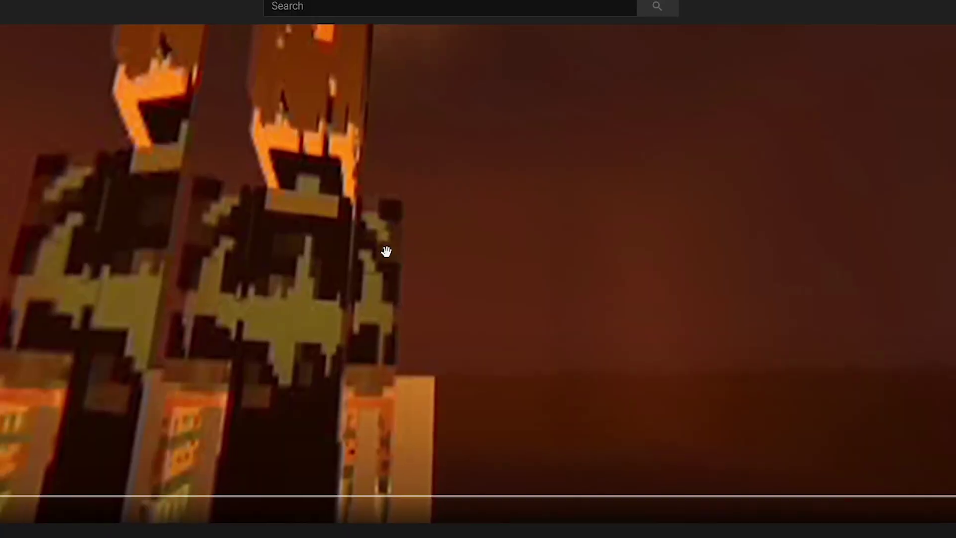
- Look around inside the 360-degree Minecraft video
drag(387, 252, 728, 414)
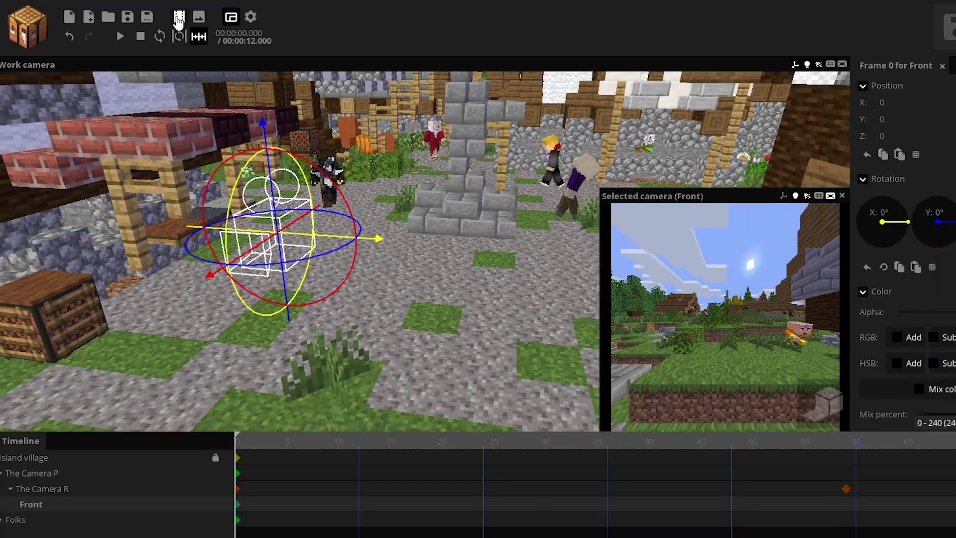
- Open the animation export settings for the village scene
click(179, 16)
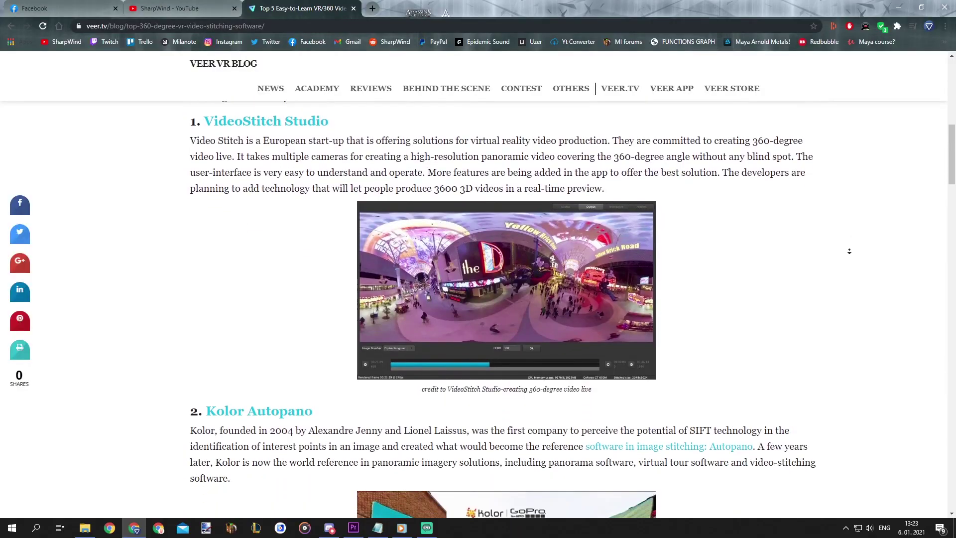
- Look through the article on VR/360 video stitching software and the related web search results
scroll(848, 253, down, 15)
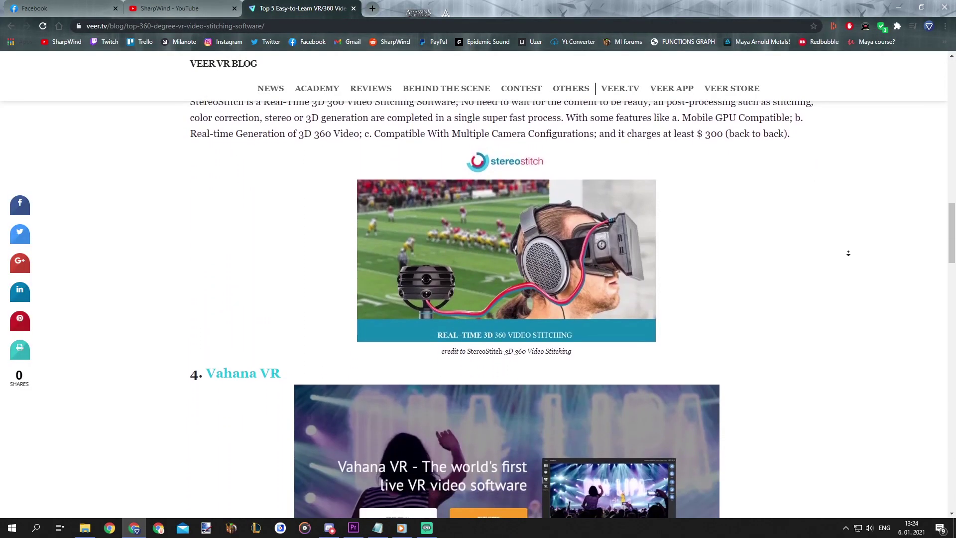
scroll(849, 253, down, 10)
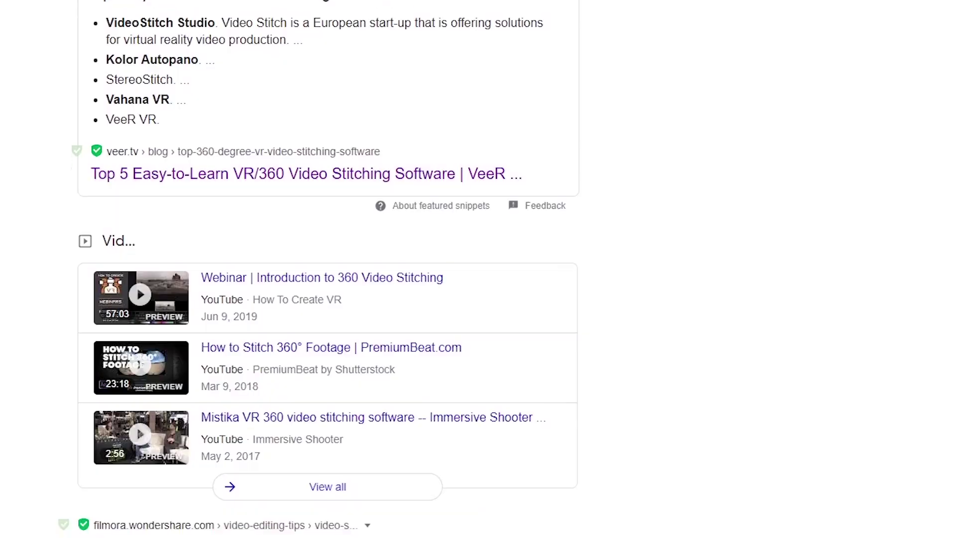
scroll(299, 298, down, 10)
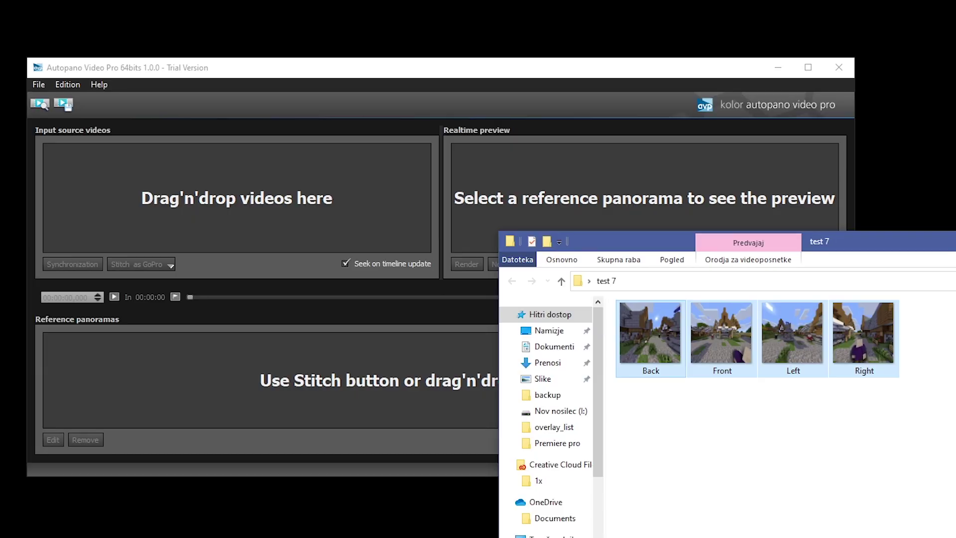
- Add the Back, Front, Left and Right videos from the test 7 folder to Autopano Video Pro as input source videos
drag(722, 339, 192, 198)
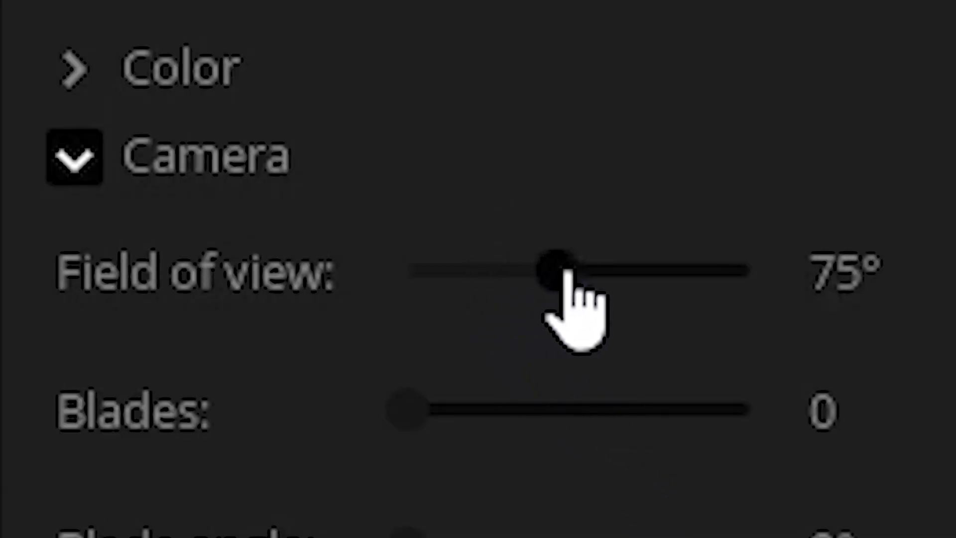
- Adjust the camera's field of view and open its value for editing
drag(567, 271, 630, 281)
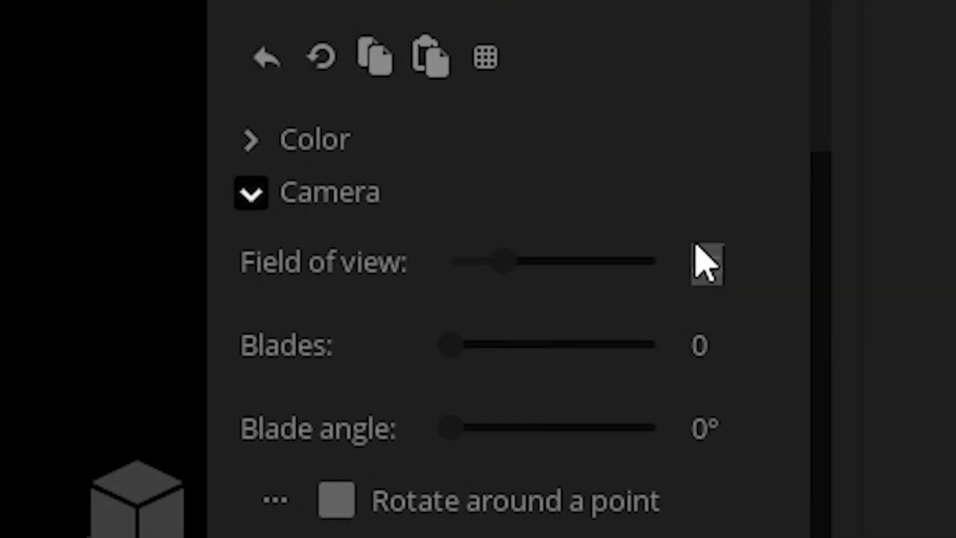
click(603, 273)
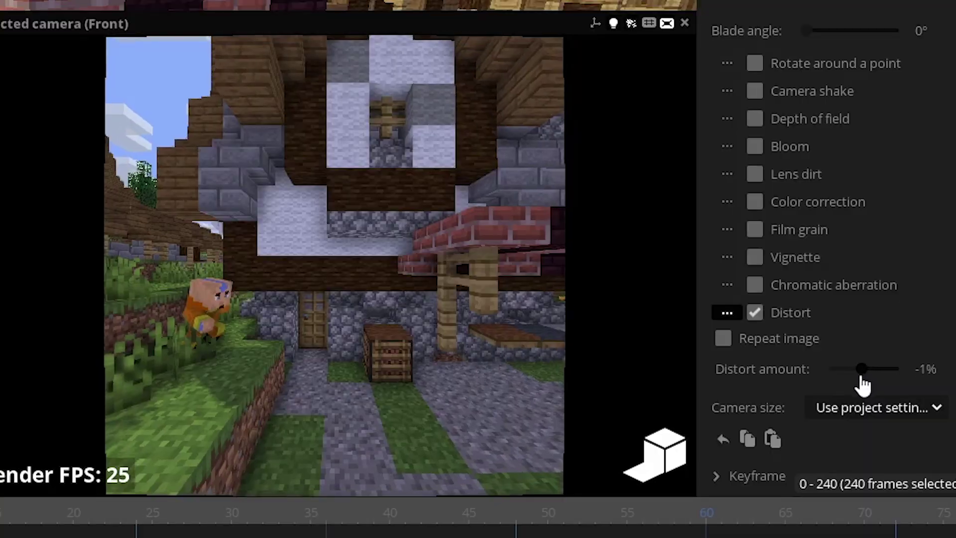
- Adjust the distort amount of the Front camera
drag(865, 384, 832, 399)
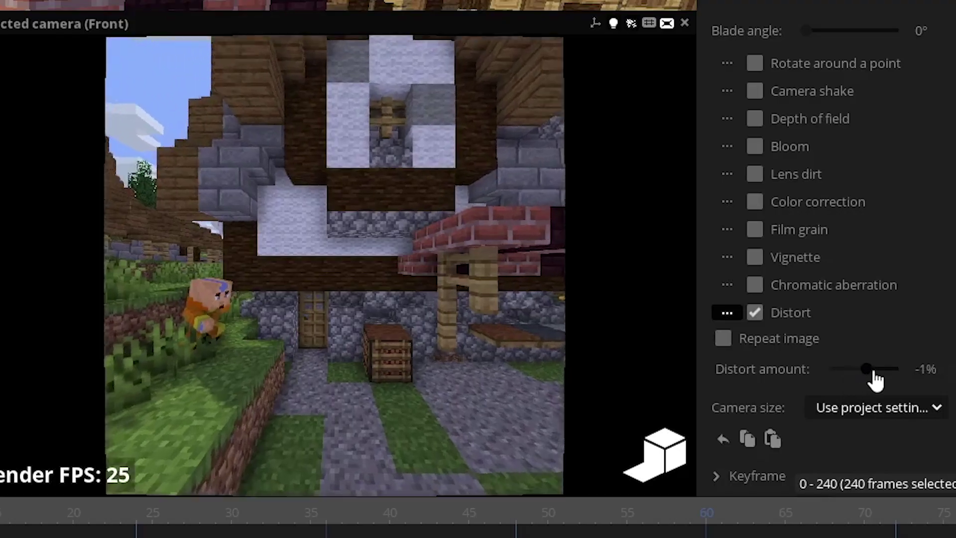
drag(875, 376, 895, 382)
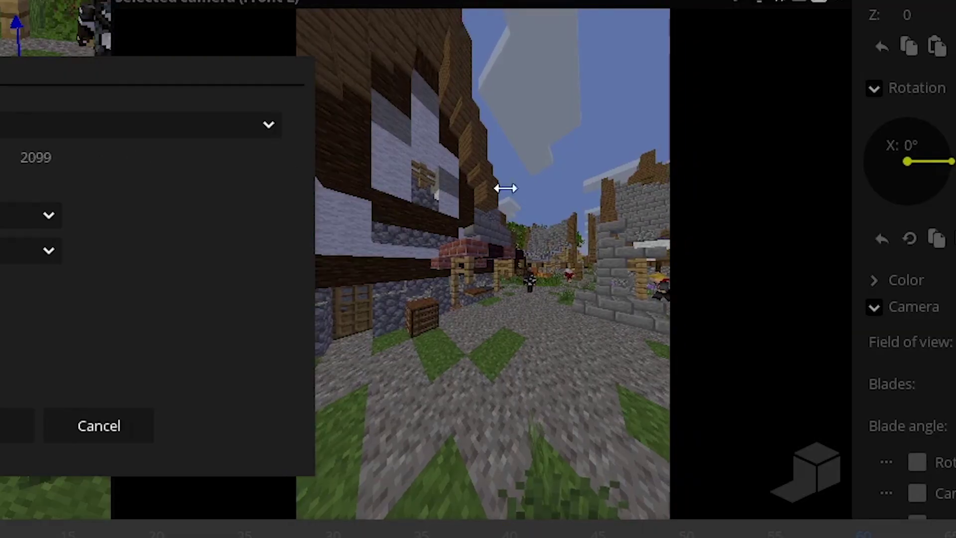
- Change the custom video size dimension in the open dialog for the Front 2 camera
drag(505, 188, 558, 187)
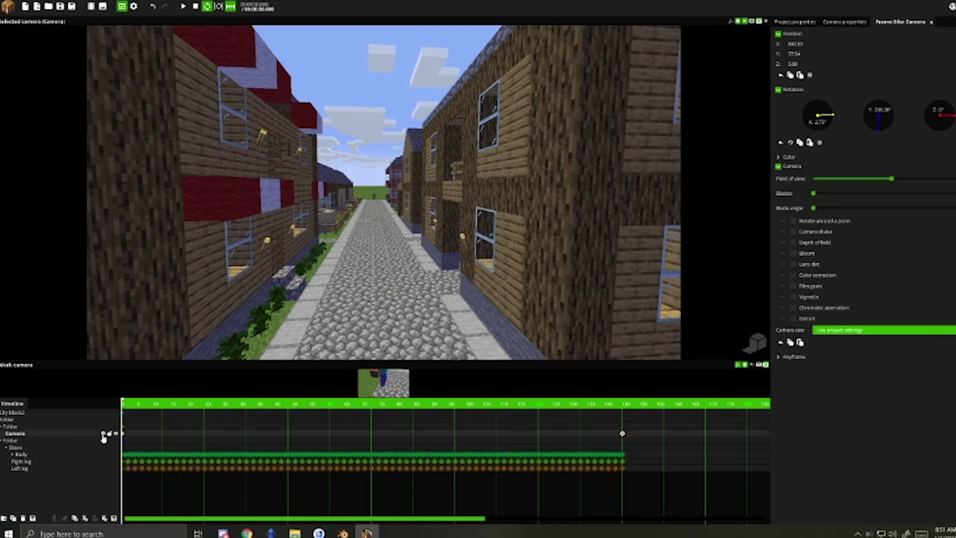
- Select the folder that holds the camera in the timeline and play the street animation
click(82, 427)
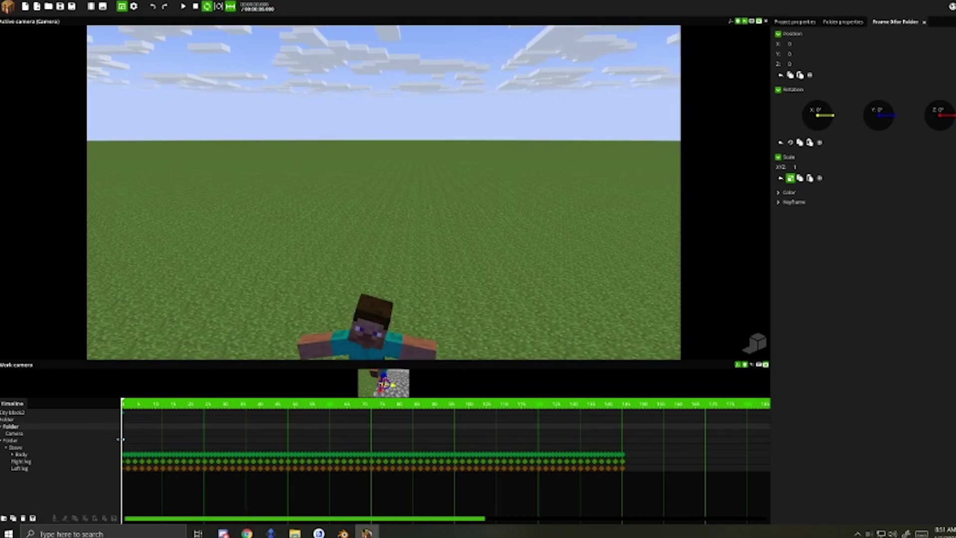
click(108, 468)
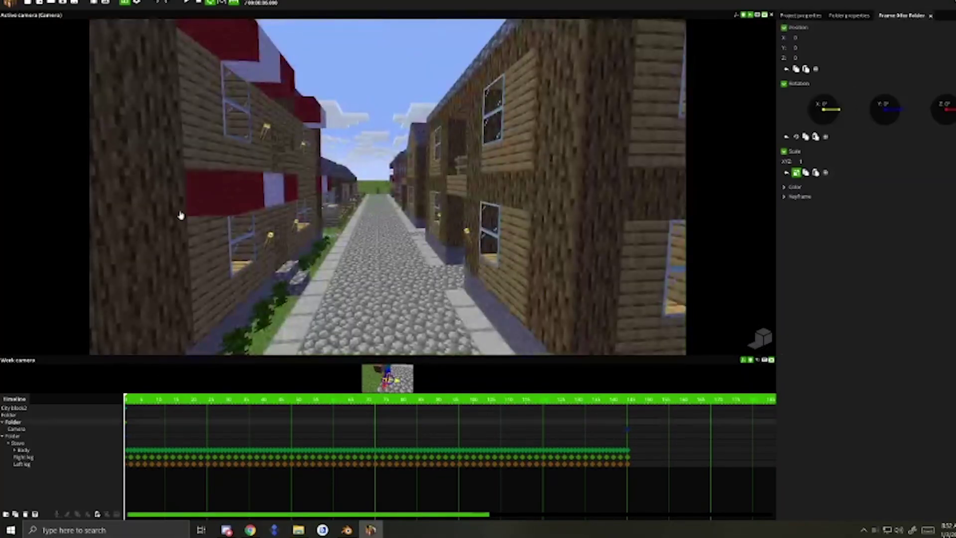
key(space)
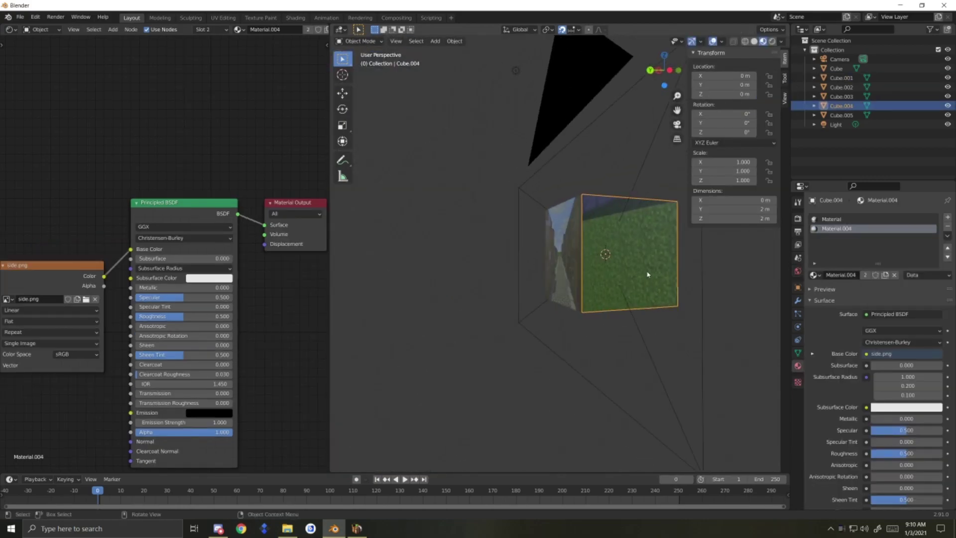
- Select the Cube.004 plane textured with side.png in Blender and open it for UV editing
click(648, 274)
click(648, 274)
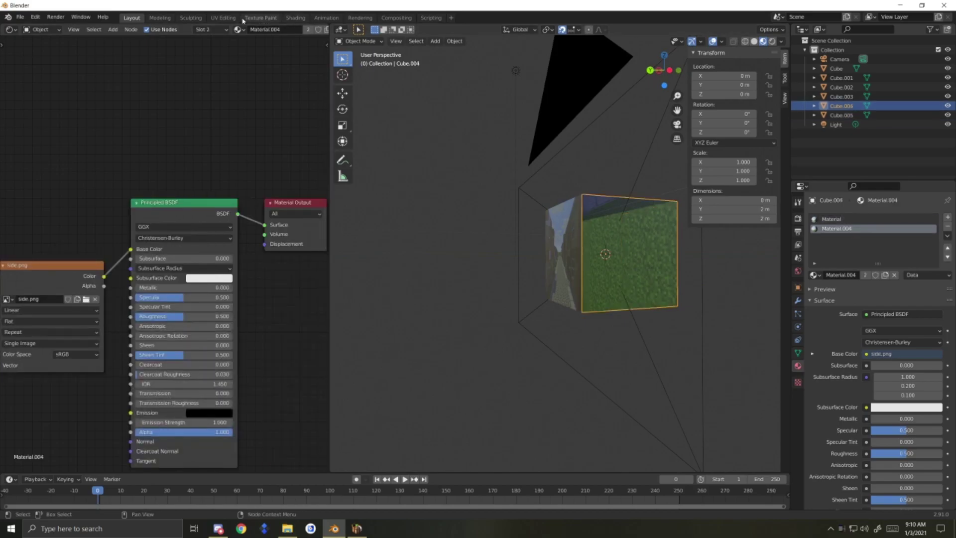
click(225, 18)
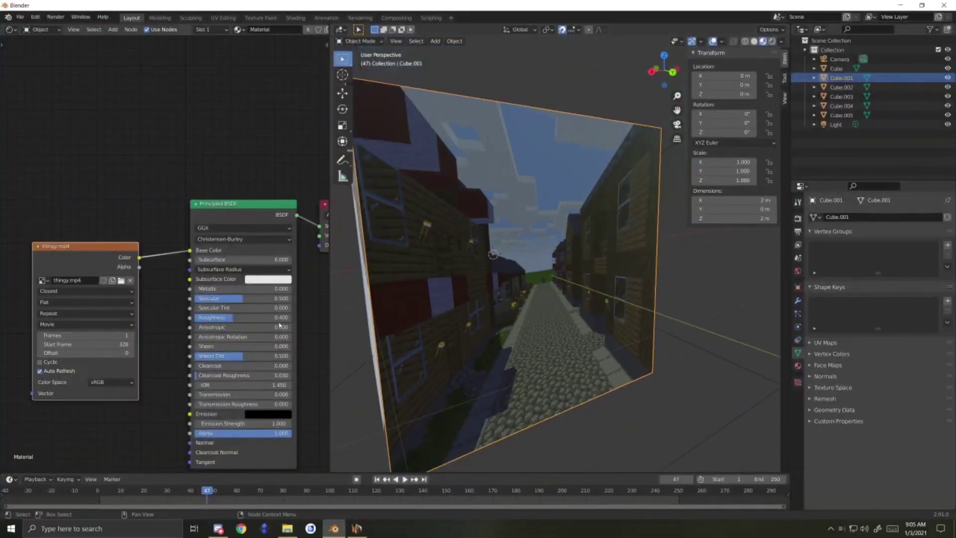
- Enable Auto Refresh on the thingy.mp4 movie texture node
middle_drag(428, 322, 434, 321)
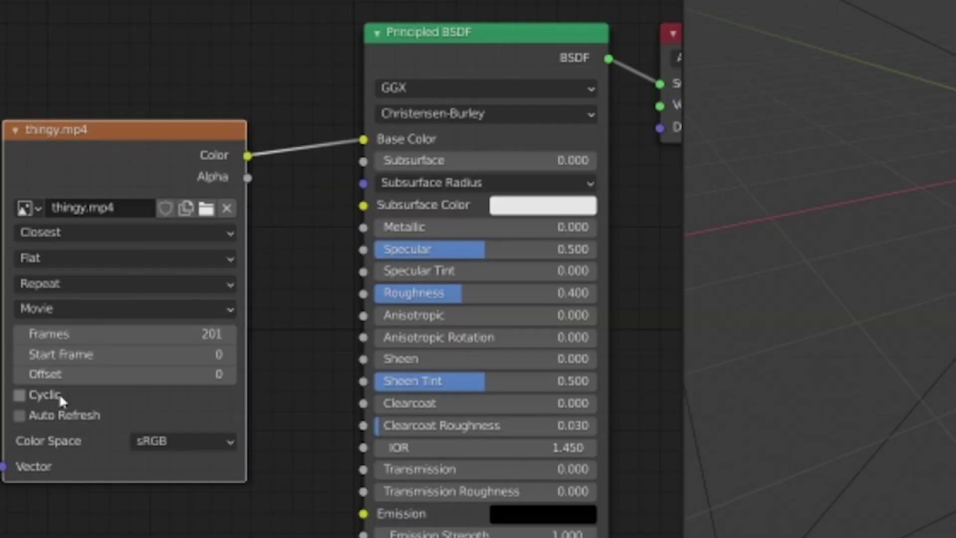
click(55, 415)
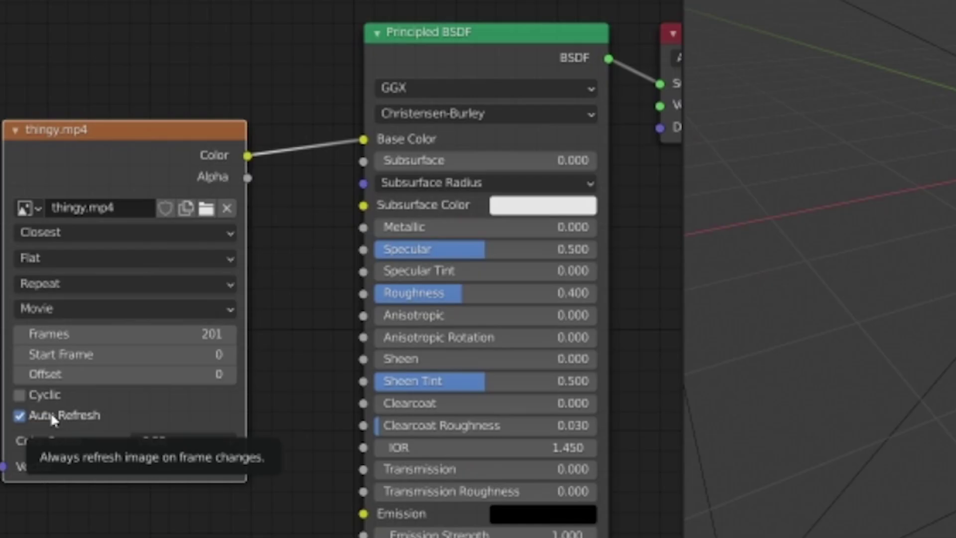
click(250, 469)
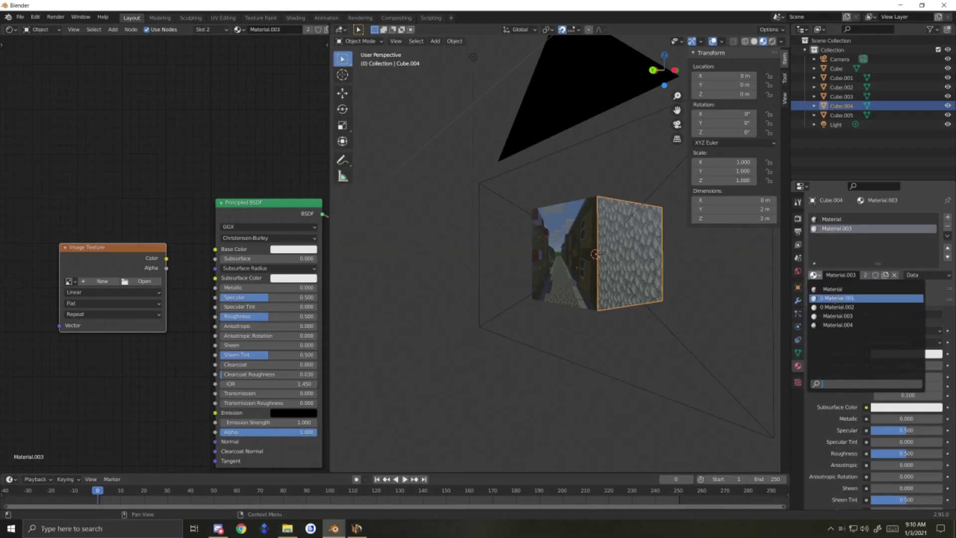
- Assign Material.001 to the second material slot of Cube.004 and reopen the material list
click(836, 298)
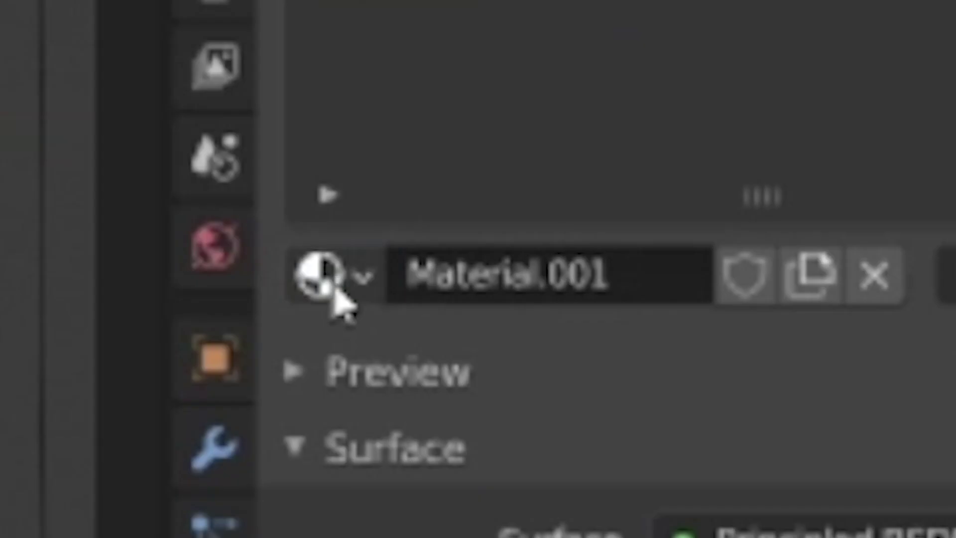
click(814, 275)
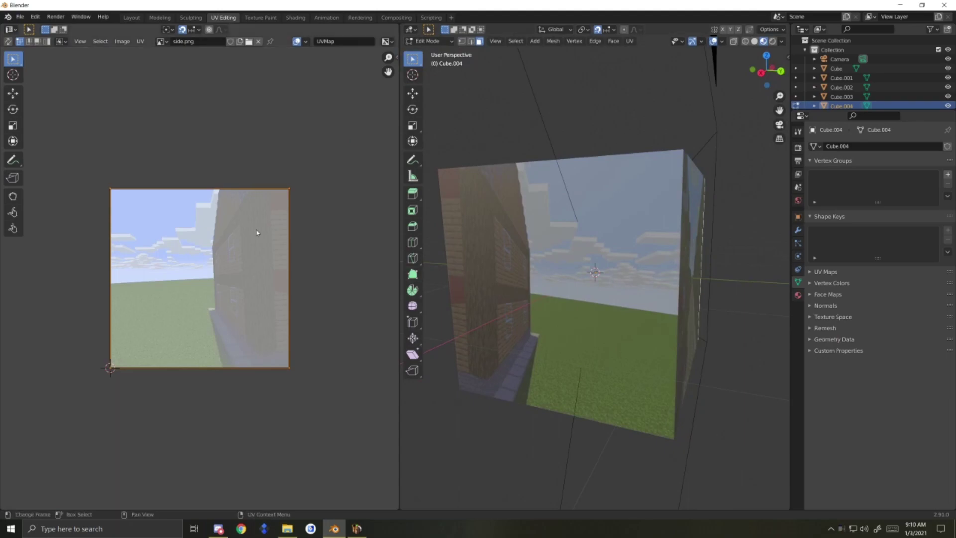
- Enter Edit Mode on Cube.005, select its face and open it for UV editing
mouse_move(599, 272)
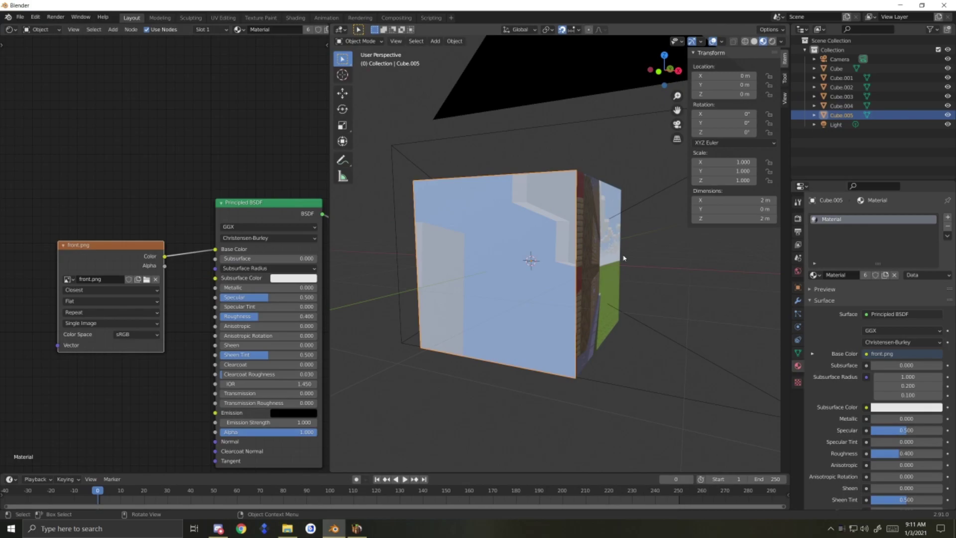
key(Tab)
click(565, 307)
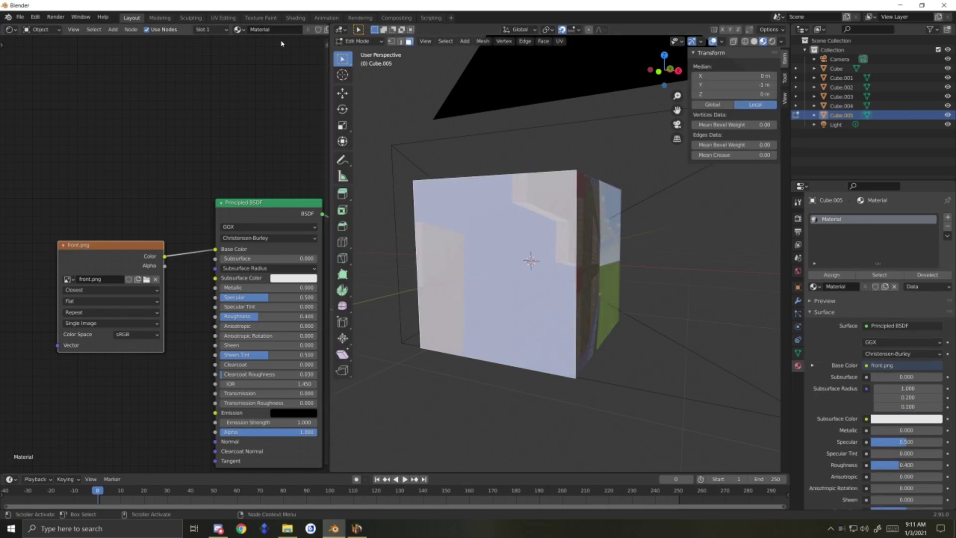
click(223, 18)
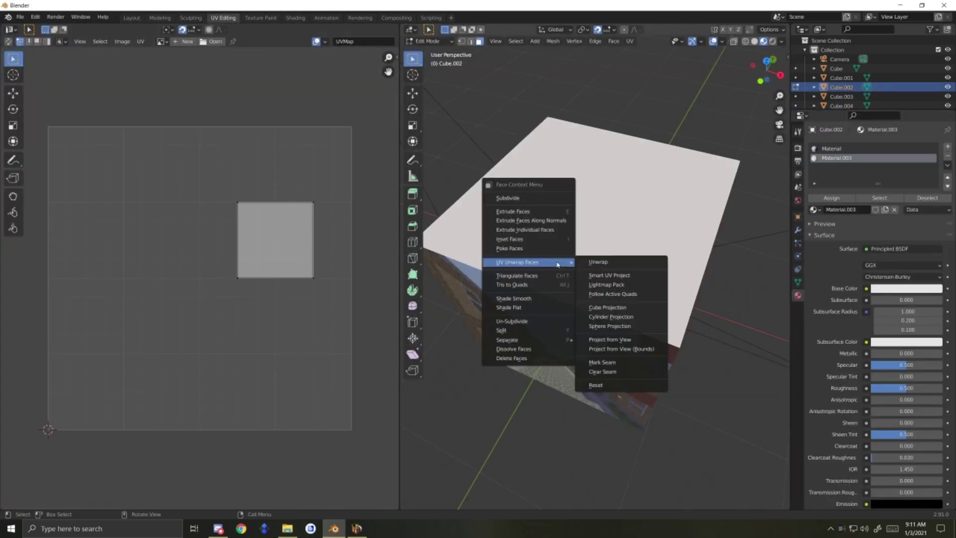
- Unwrap the selected face of Cube.002
click(578, 262)
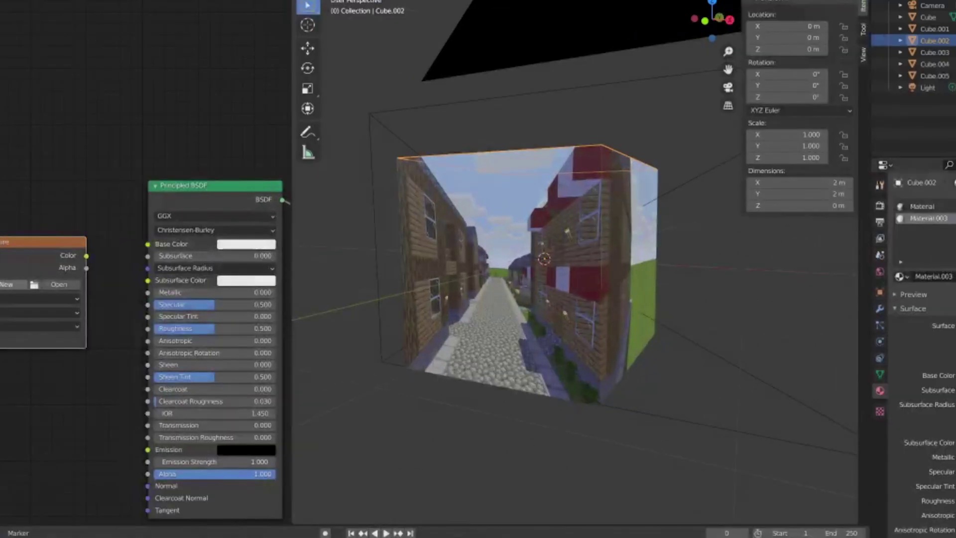
- Browse for an image file for the Image Texture node in Cube.002's Material.003
click(48, 289)
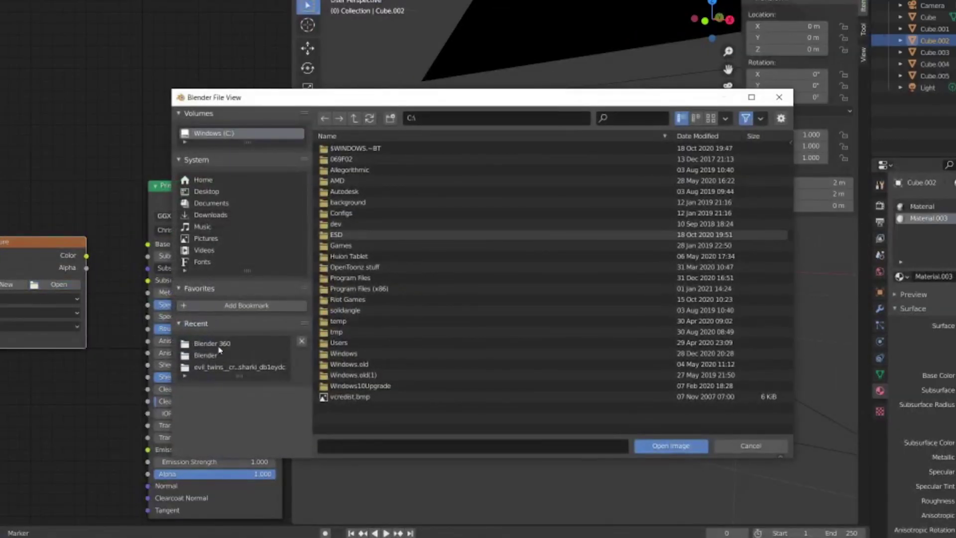
click(204, 215)
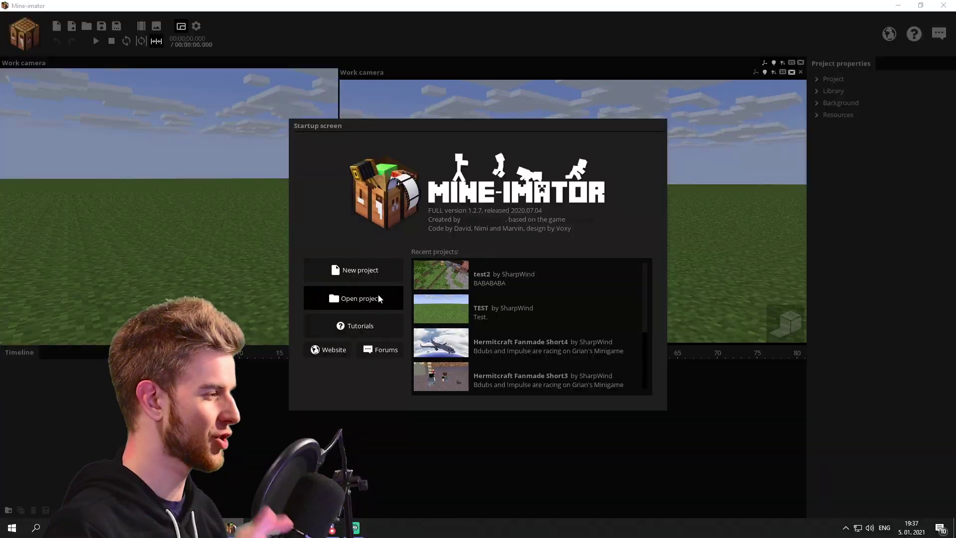
- Open the existing Oblivion vs HeroBrine project in Mine-imator
click(379, 298)
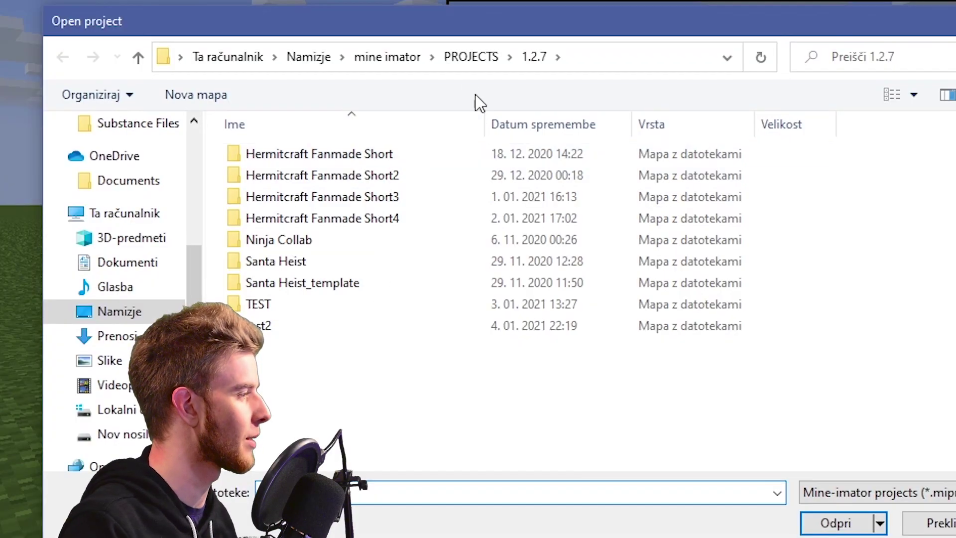
click(411, 101)
double_click(302, 197)
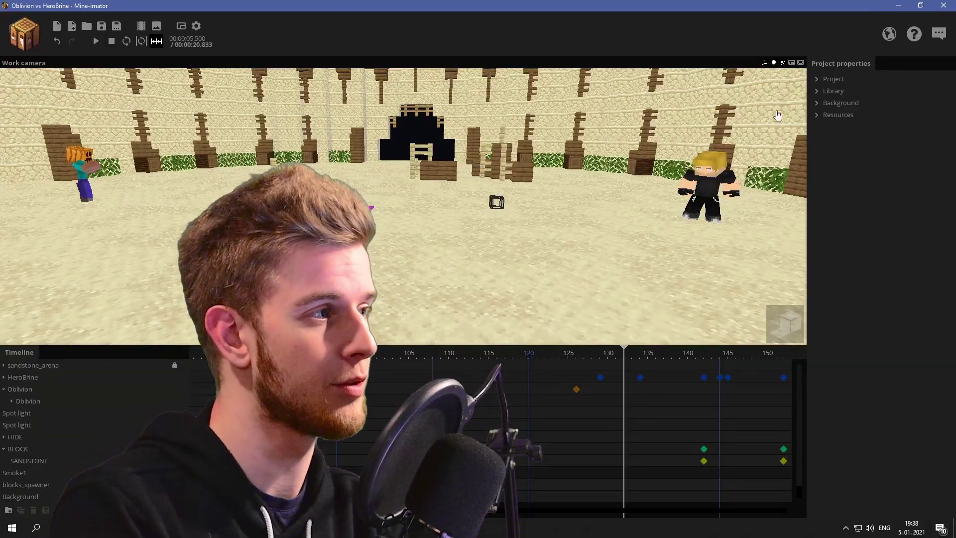
- Switch the project's video size to Custom and enter 1200 as a dimension
click(832, 80)
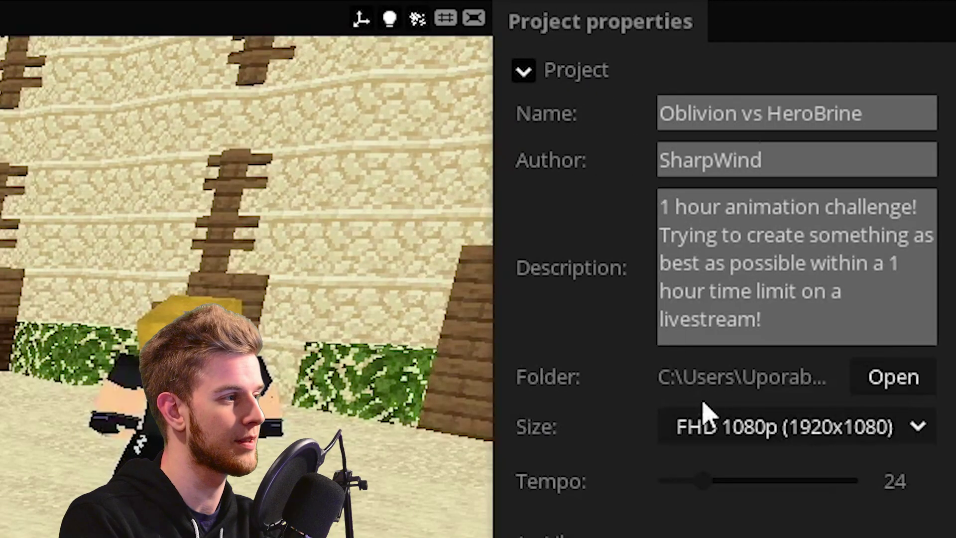
click(717, 424)
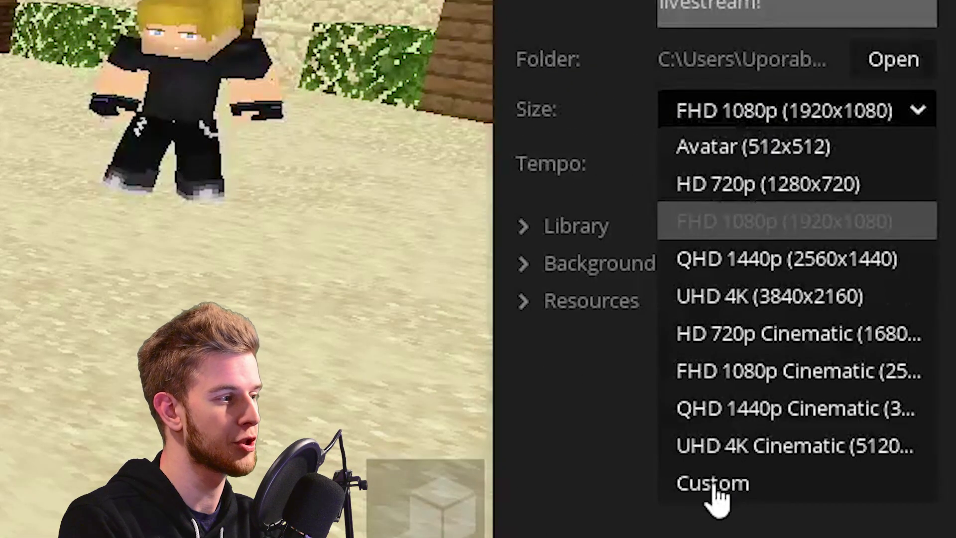
click(715, 491)
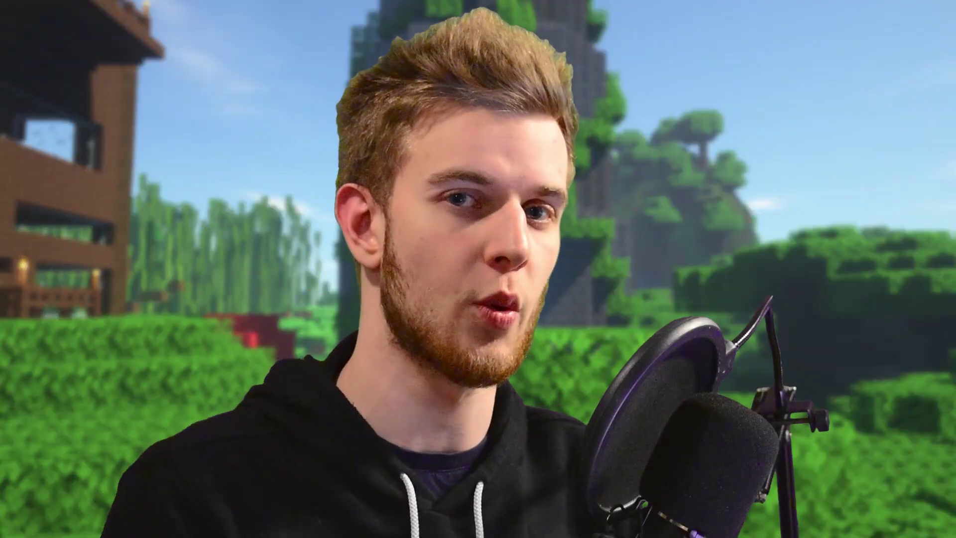
text(1200)
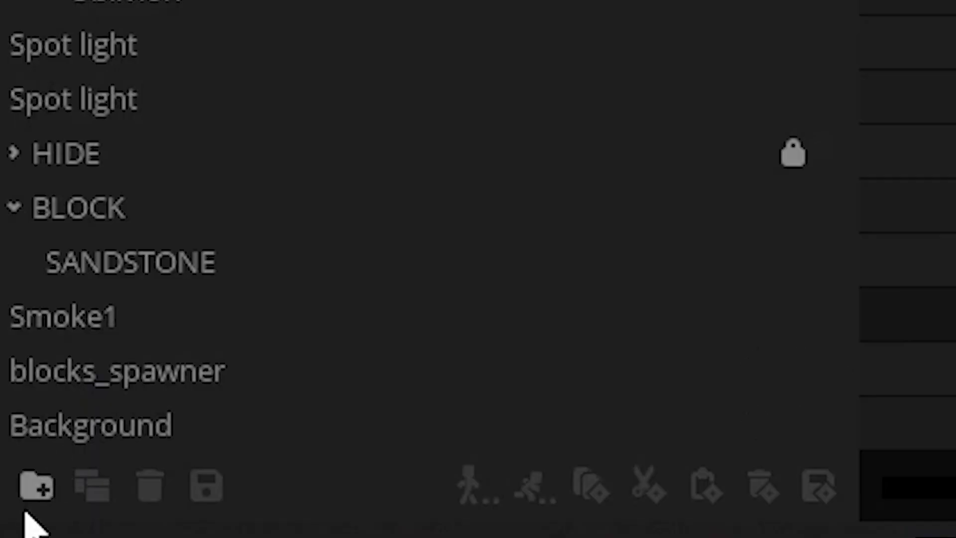
- Create a timeline folder named POV and place the camera inside it
click(37, 486)
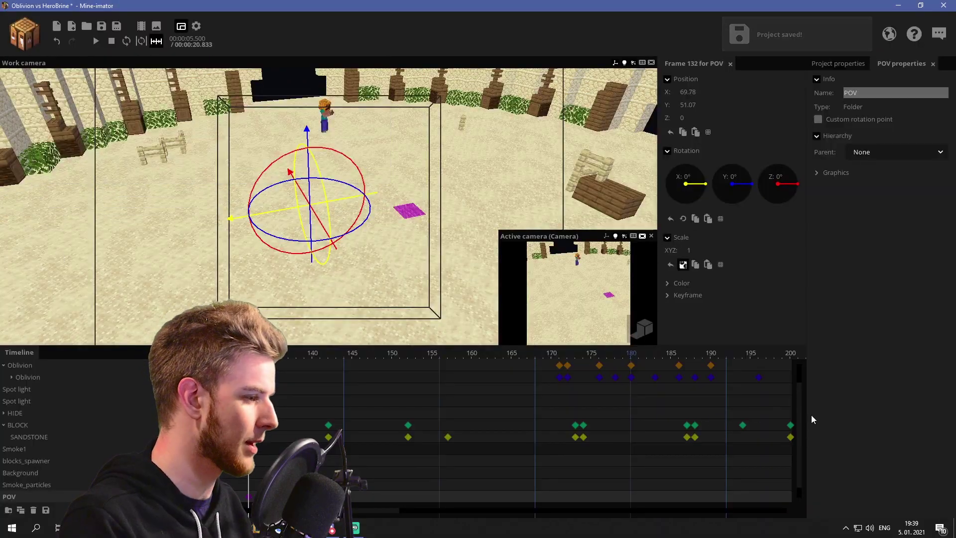
mouse_move(20, 503)
mouse_down()
mouse_move(22, 491)
mouse_move(16, 498)
mouse_up()
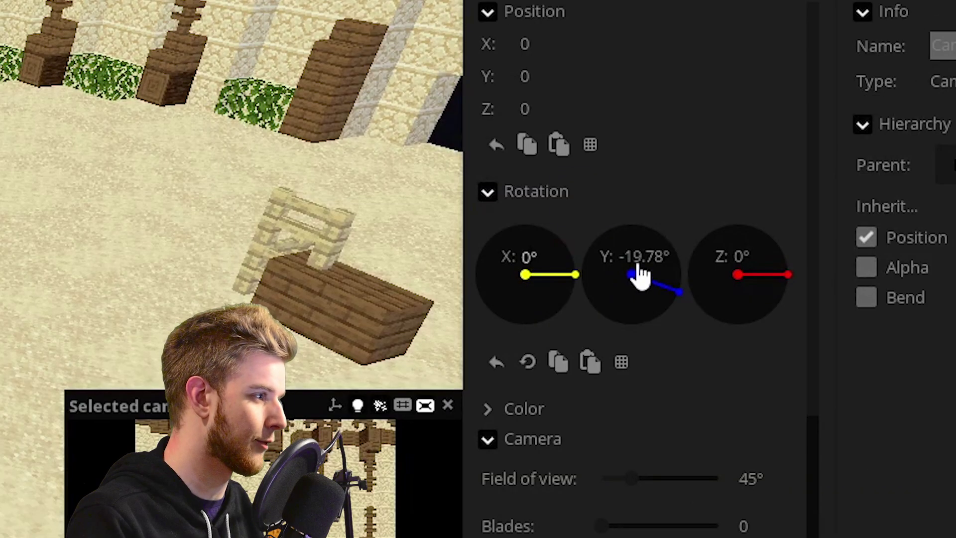
- Reset the camera's Y rotation to 0° and rename the camera Front
right_click(640, 274)
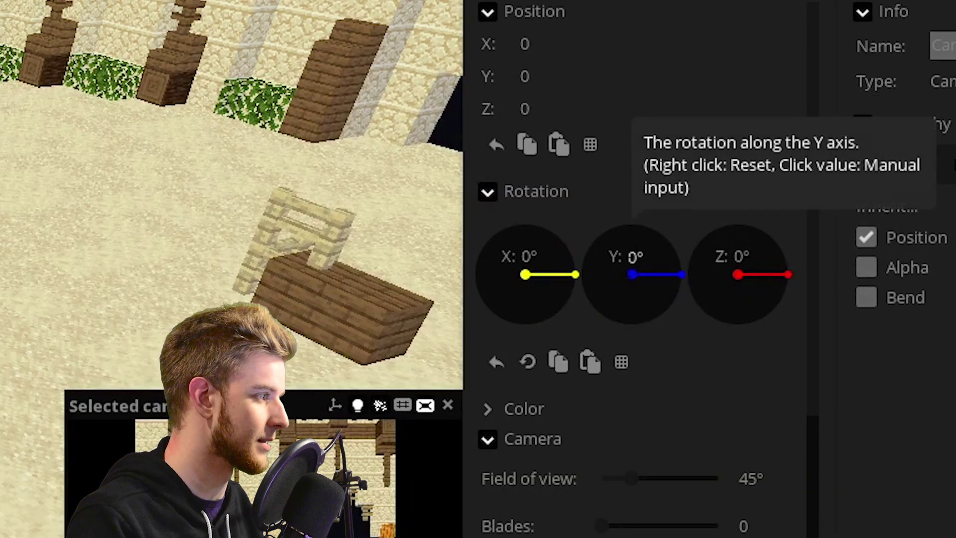
key(ctrl+a)
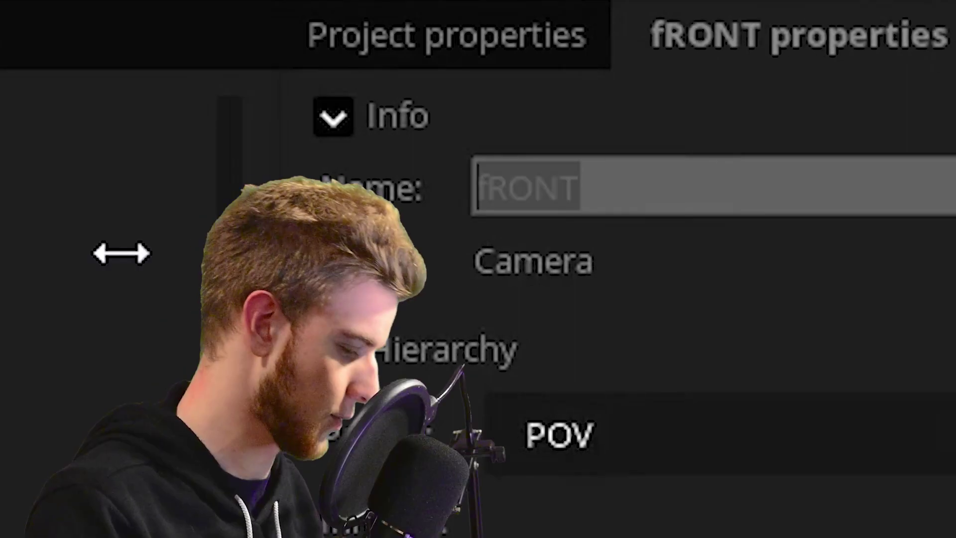
text(Front)
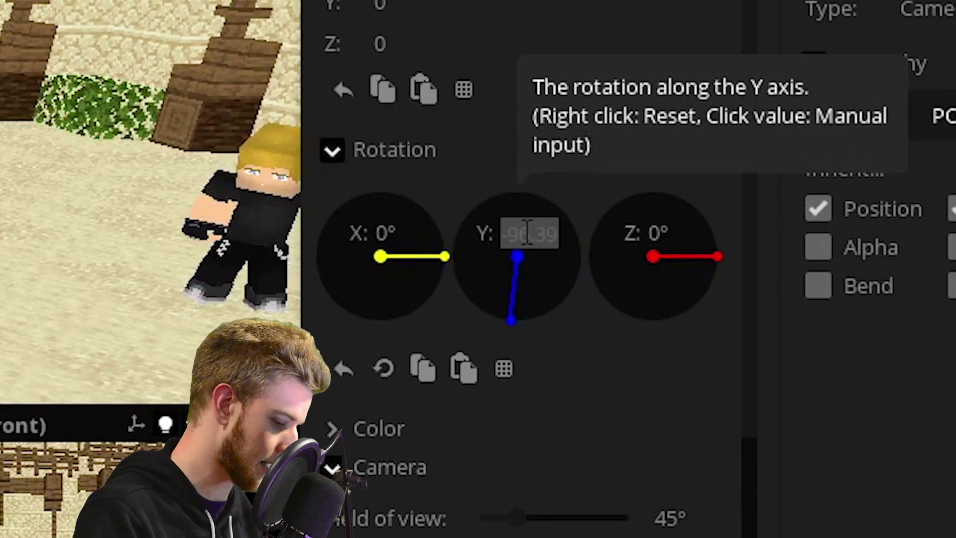
- Set the selected camera's Y rotation to -90° and its field of view to 90°
text(-9)
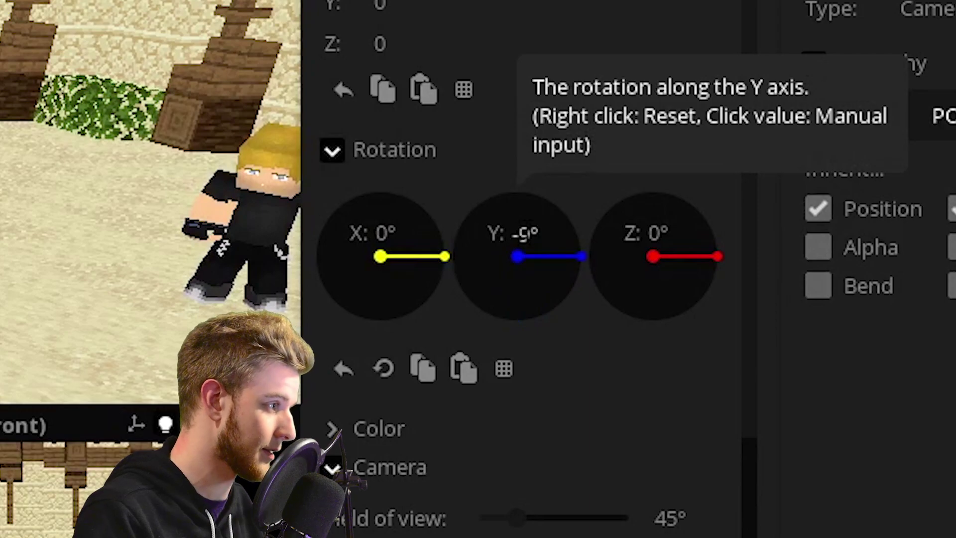
text(0)
key(Return)
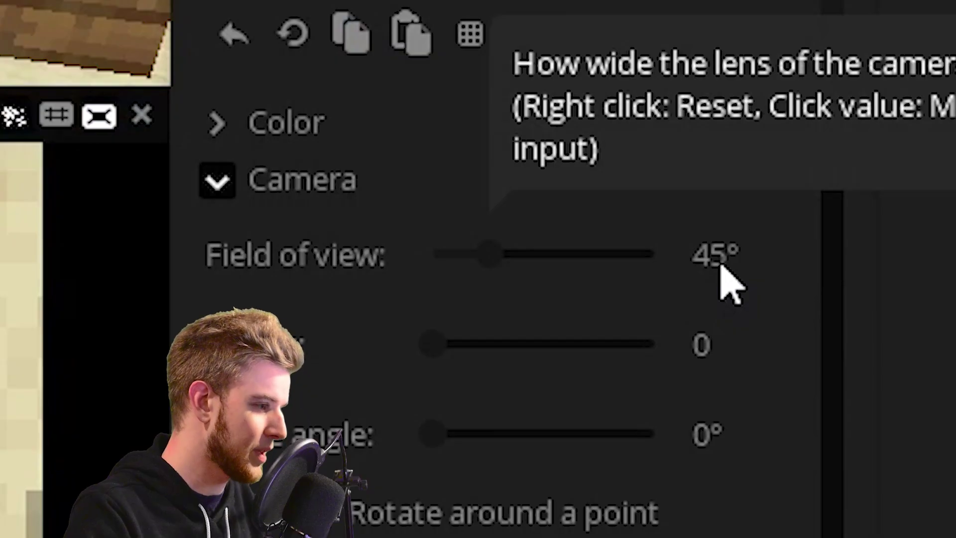
click(712, 257)
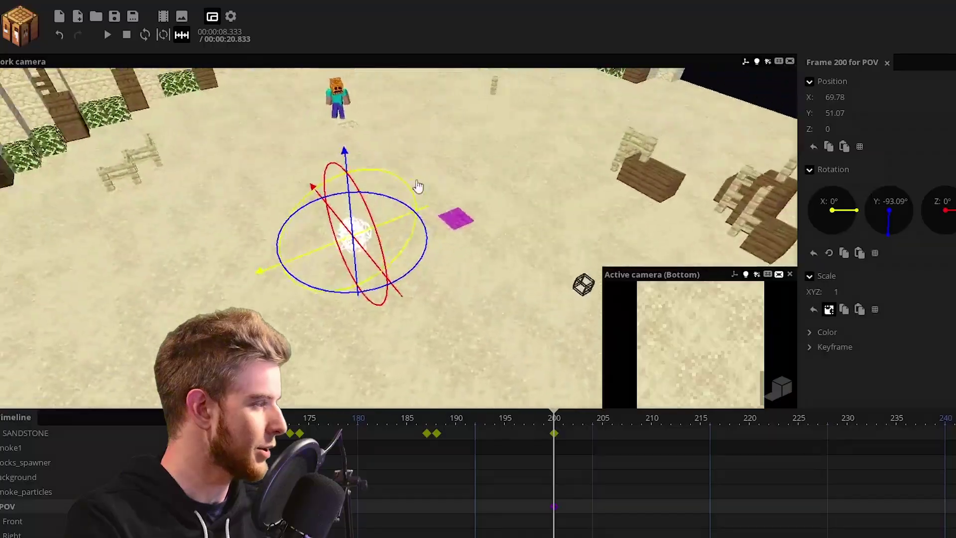
- Rotate the POV folder with its gizmo at frame 200 and select its side cameras together in the timeline
drag(418, 186, 398, 230)
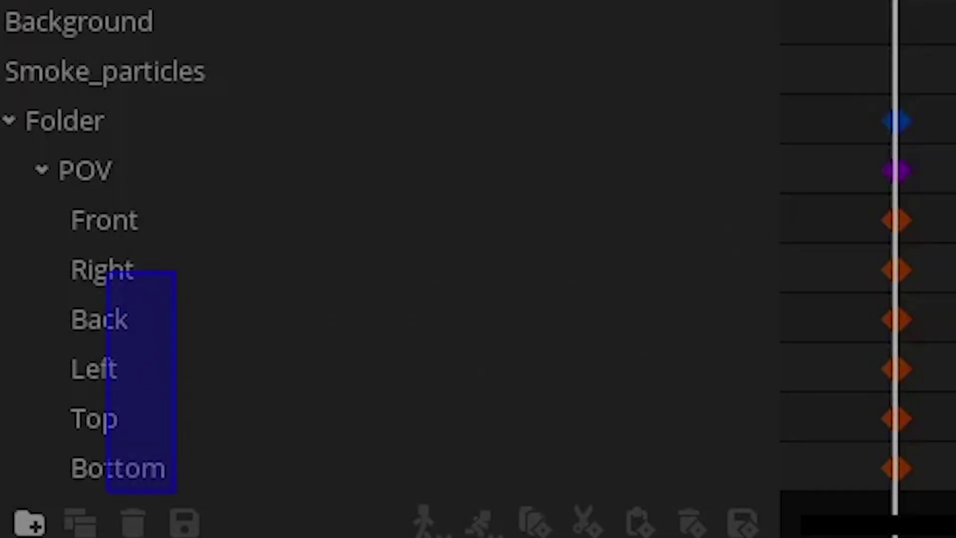
drag(106, 271, 176, 493)
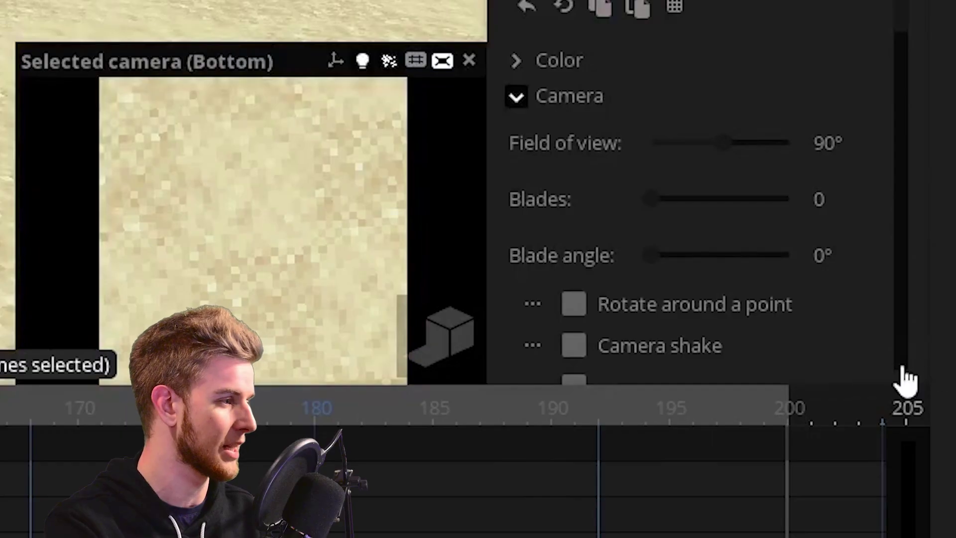
scroll(907, 380, down, 10)
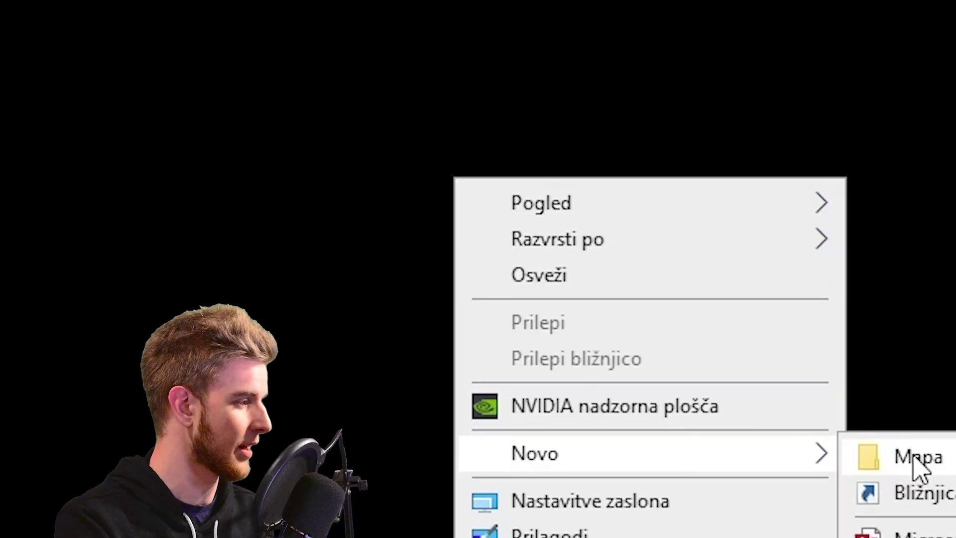
- Create a desktop folder named Camera_Sides and export the movie as a 1200 by 1200 MP4 at Best quality and 30 fps
click(913, 456)
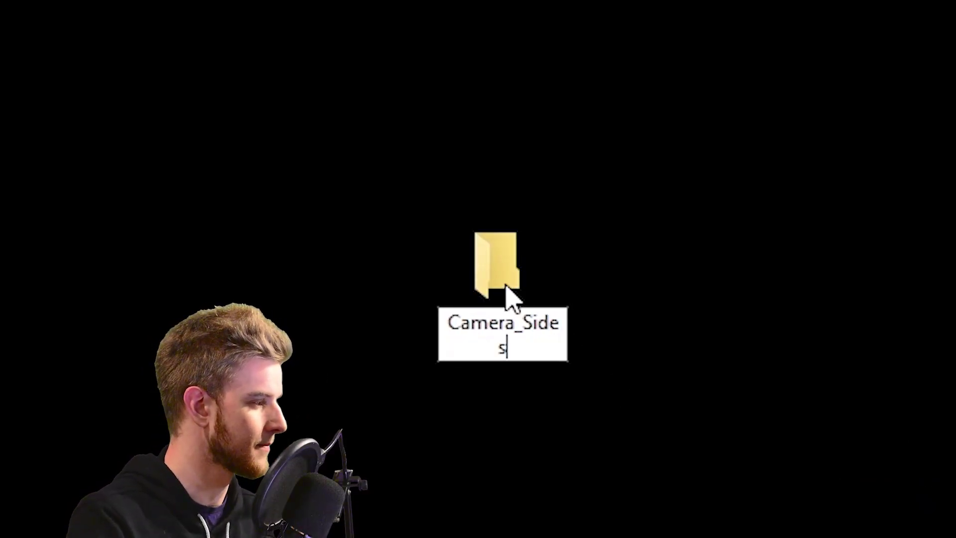
click(237, 51)
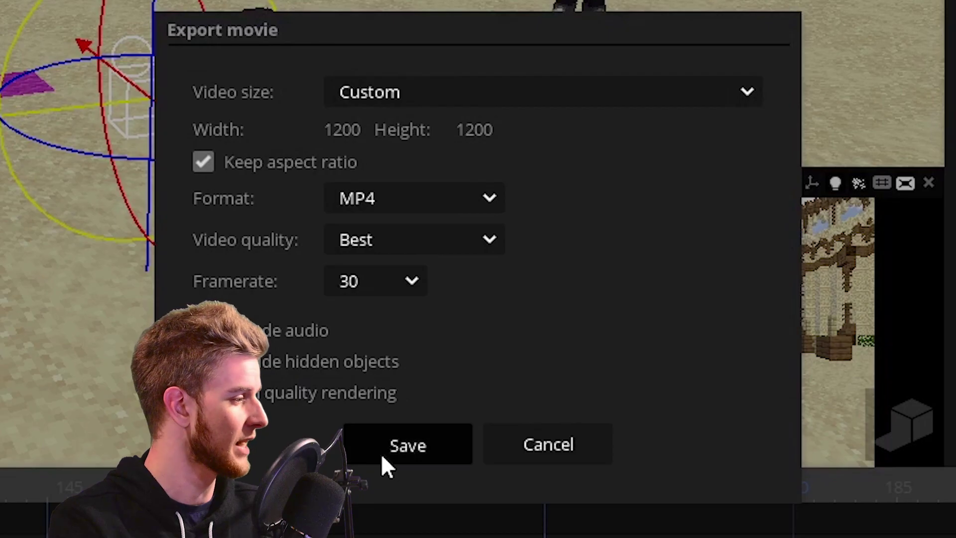
click(382, 459)
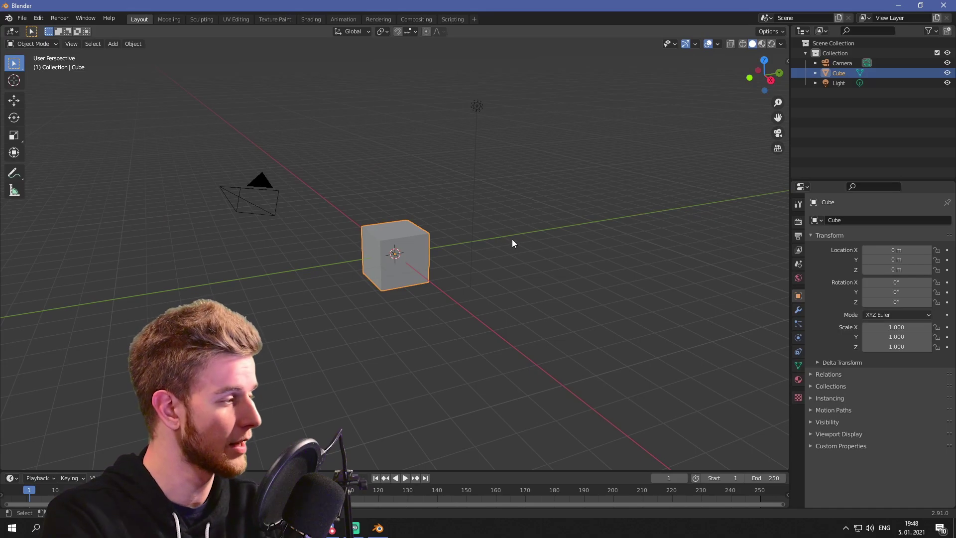
- Switch to Blender and delete the light from the default scene
mouse_move(530, 208)
middle_down()
mouse_move(450, 219)
mouse_move(529, 211)
middle_up()
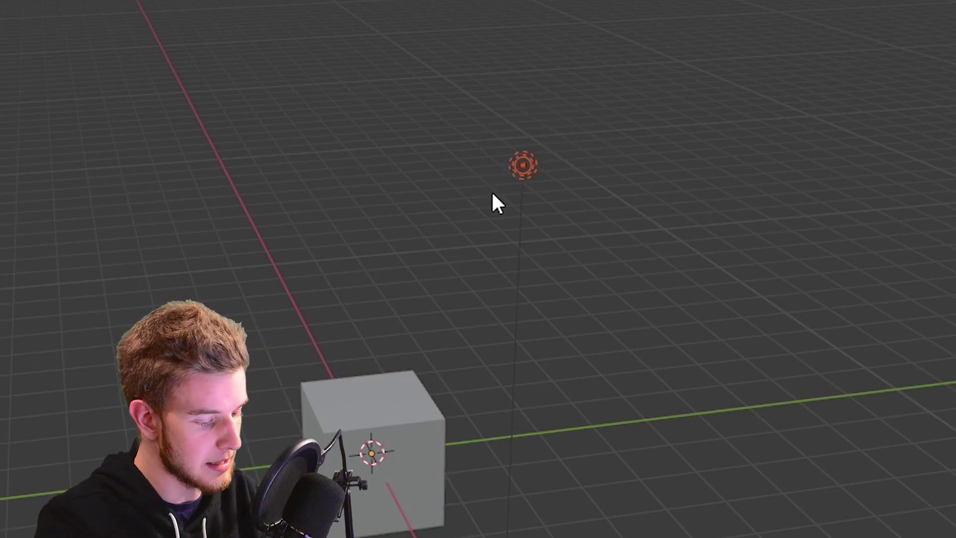
key(Delete)
- Set the camera's location to 0 m on all axes and its rotation to X 90°, Y 0°, Z 0°
click(168, 242)
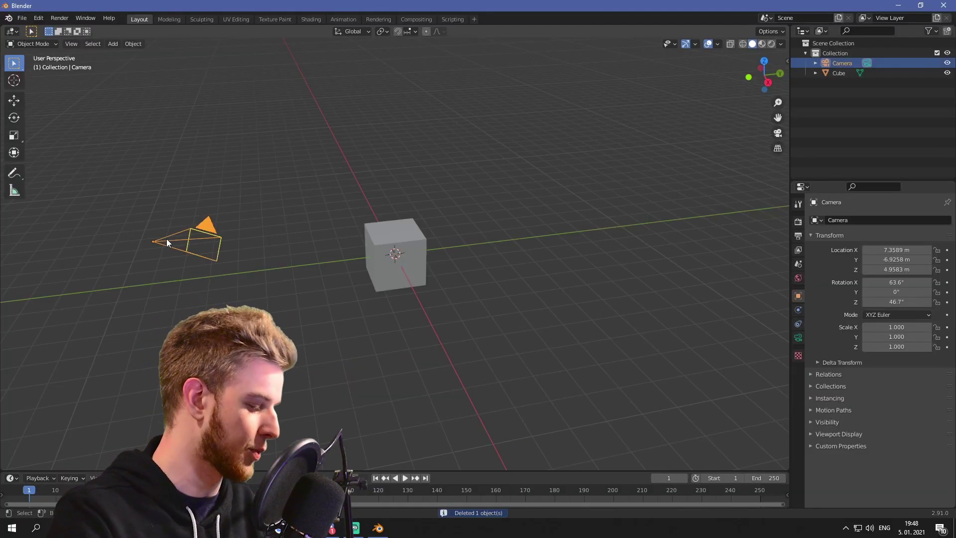
key(n)
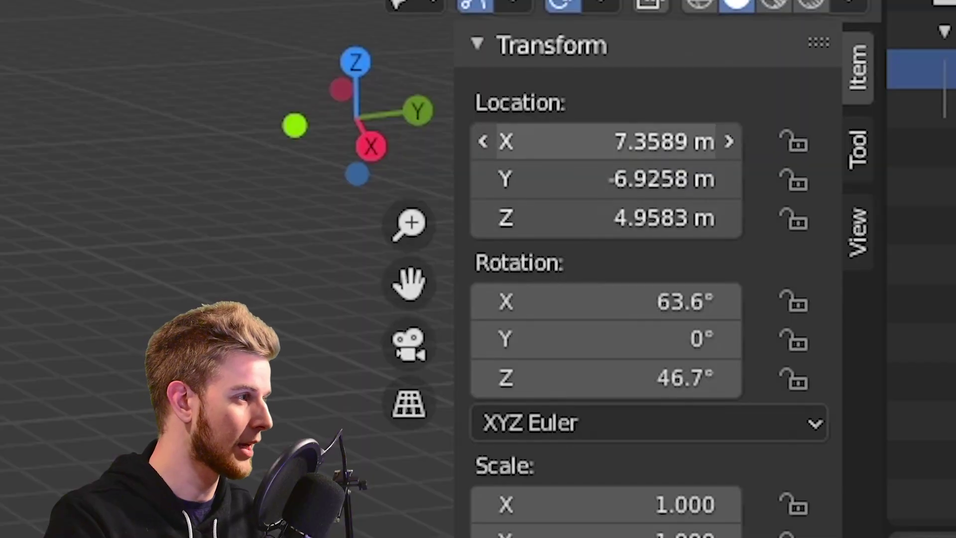
drag(648, 142, 651, 144)
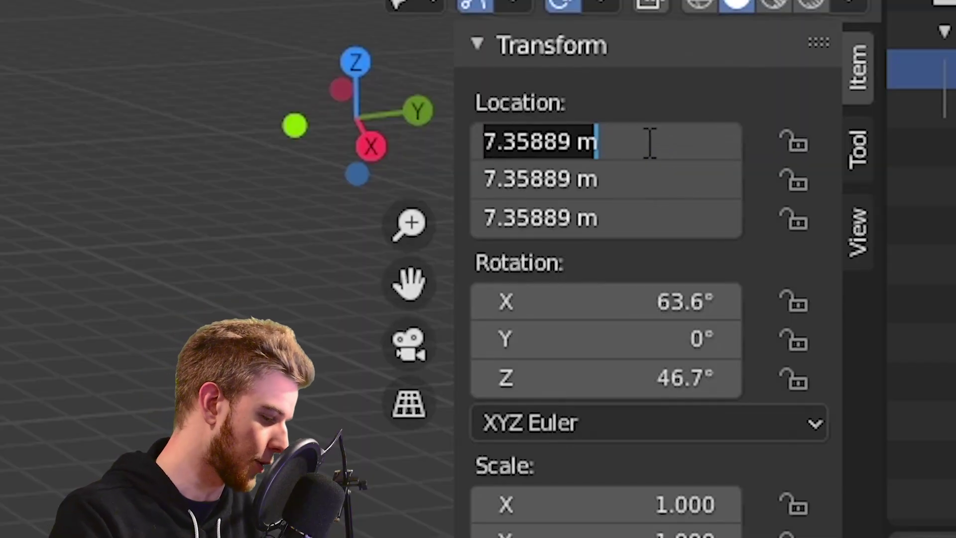
text(0)
key(Return)
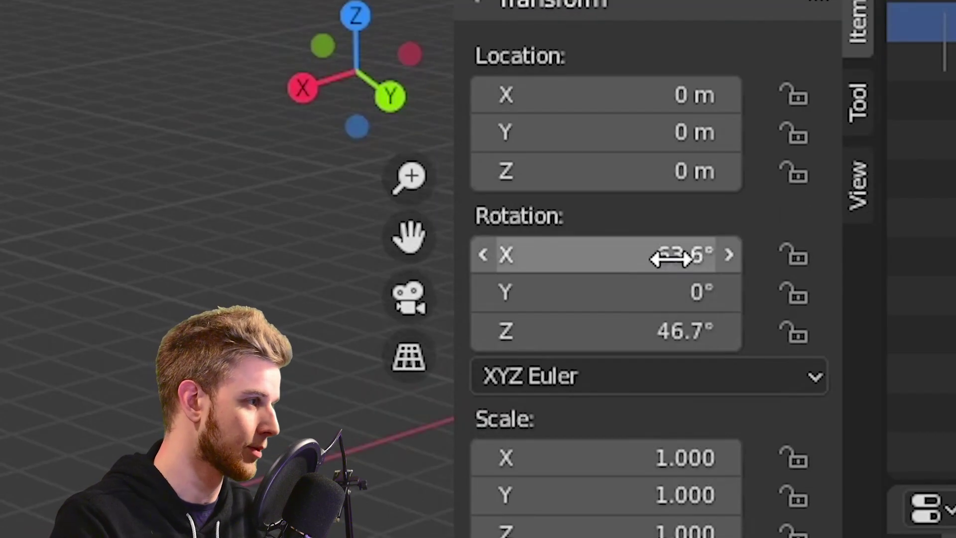
click(672, 258)
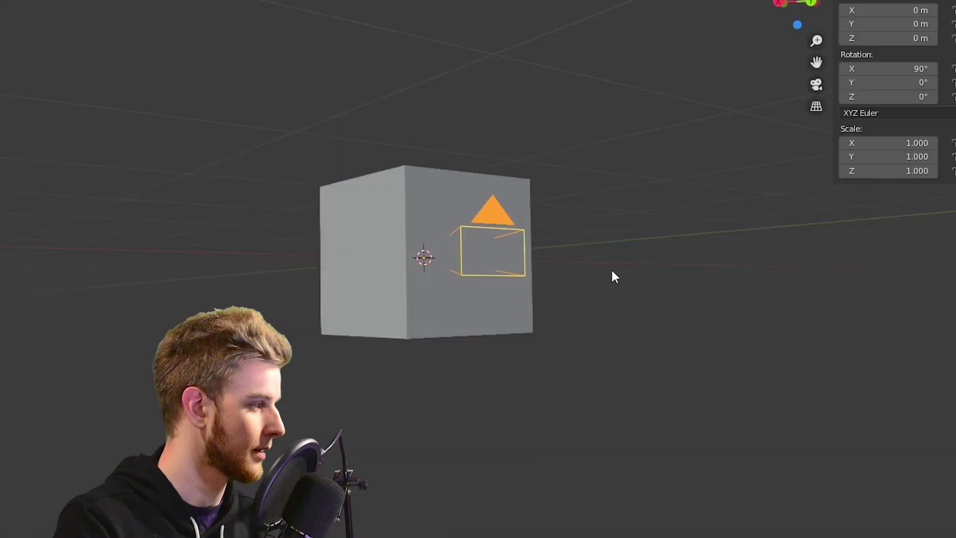
middle_drag(613, 274, 575, 311)
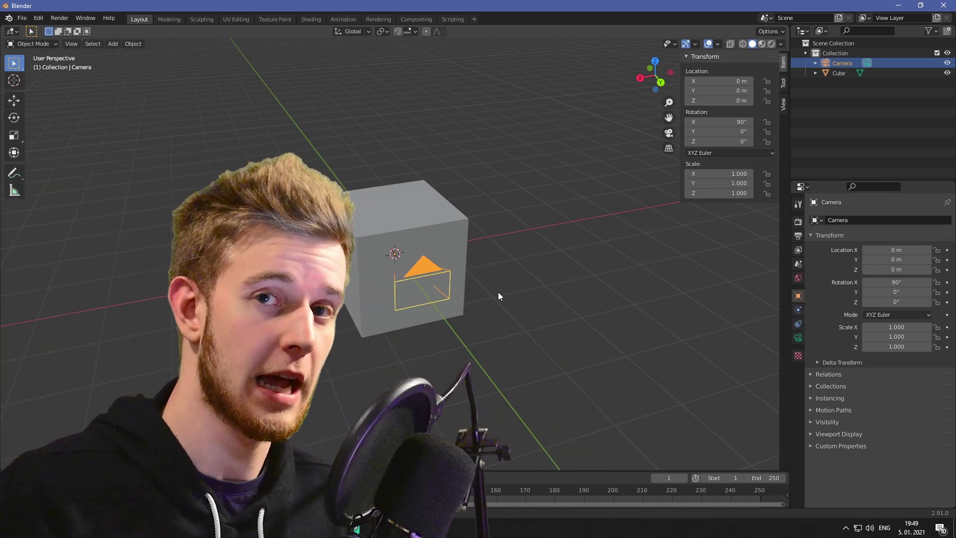
- Enter Edit Mode on the cube and separate its top face into its own object
click(467, 243)
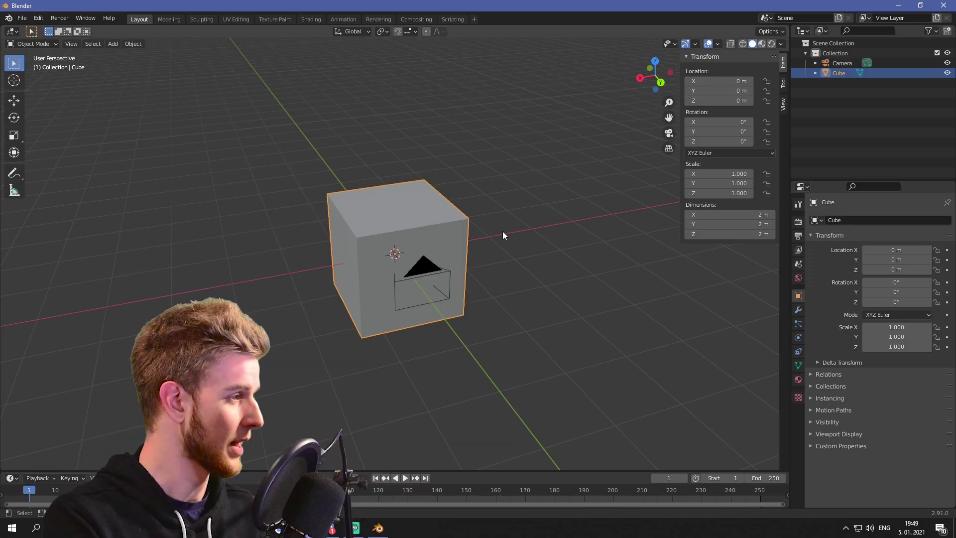
key(Tab)
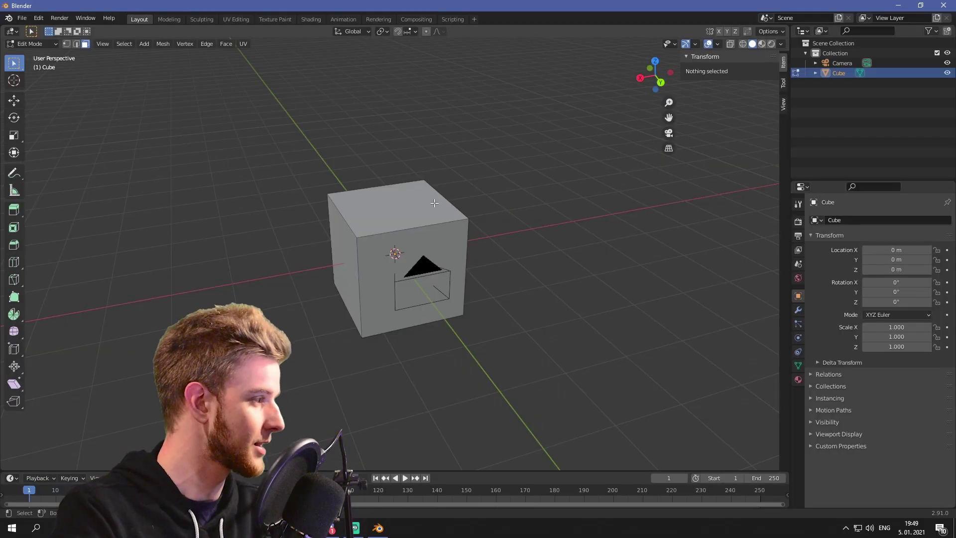
click(409, 204)
right_click(409, 202)
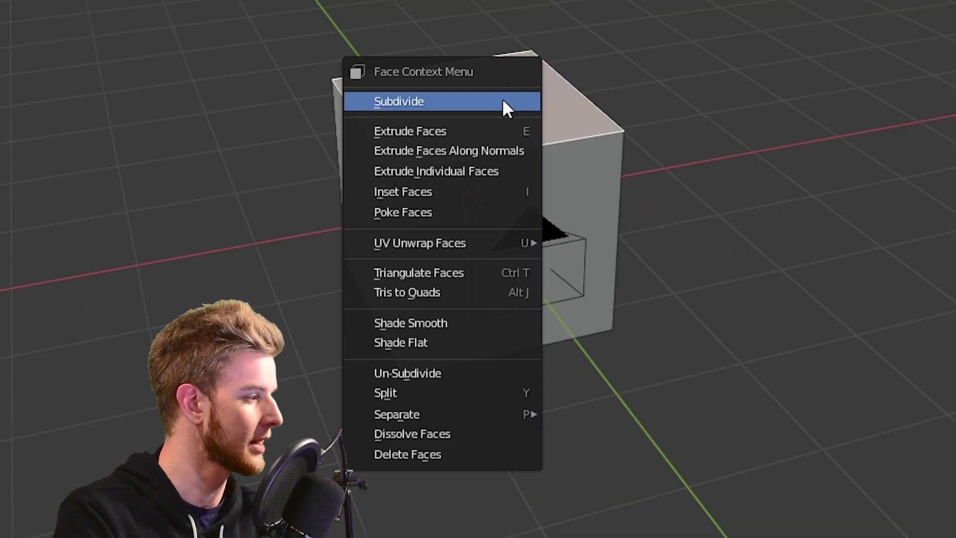
mouse_move(472, 411)
click(588, 412)
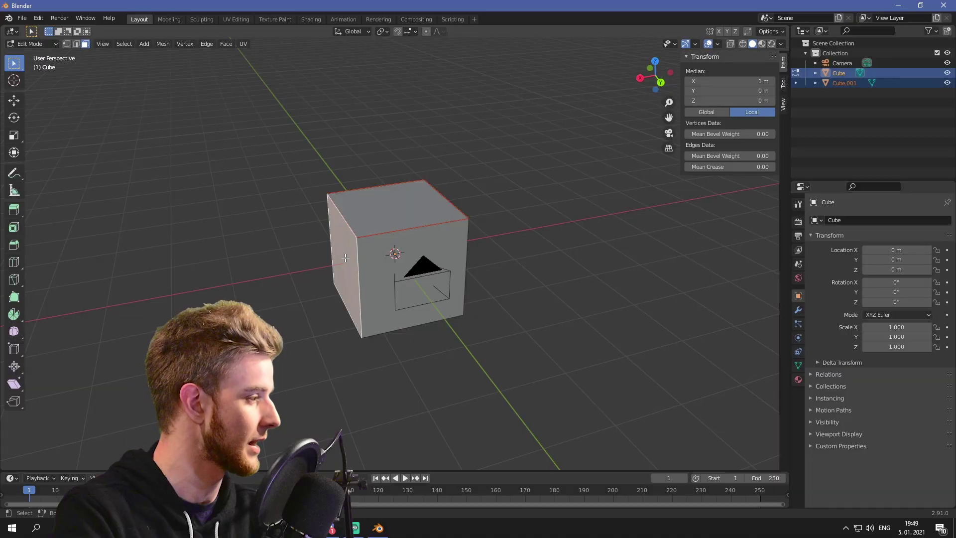
- Separate the cube's remaining side and bottom faces into individual objects and return to Object Mode
right_click(345, 258)
mouse_move(351, 250)
click(384, 252)
middle_drag(384, 251, 424, 301)
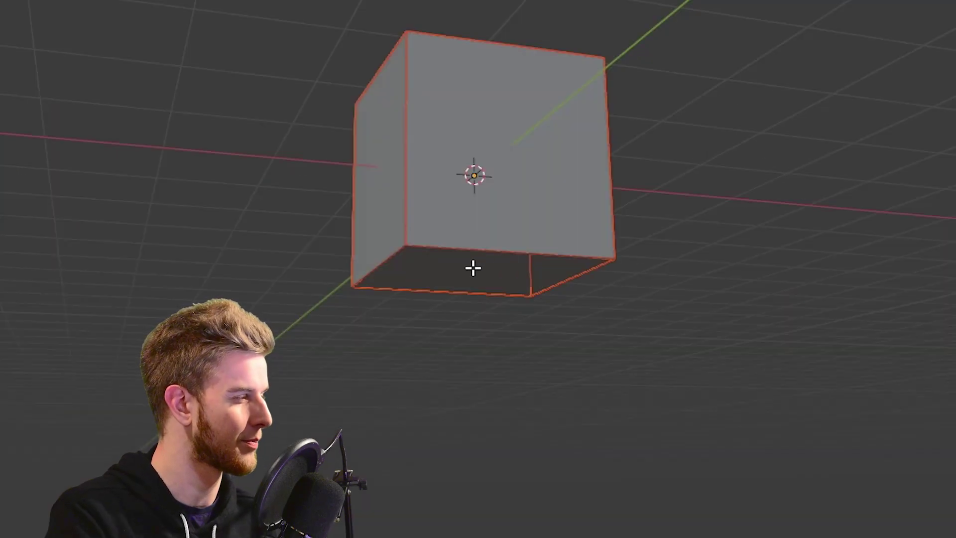
click(383, 306)
right_click(407, 308)
click(415, 306)
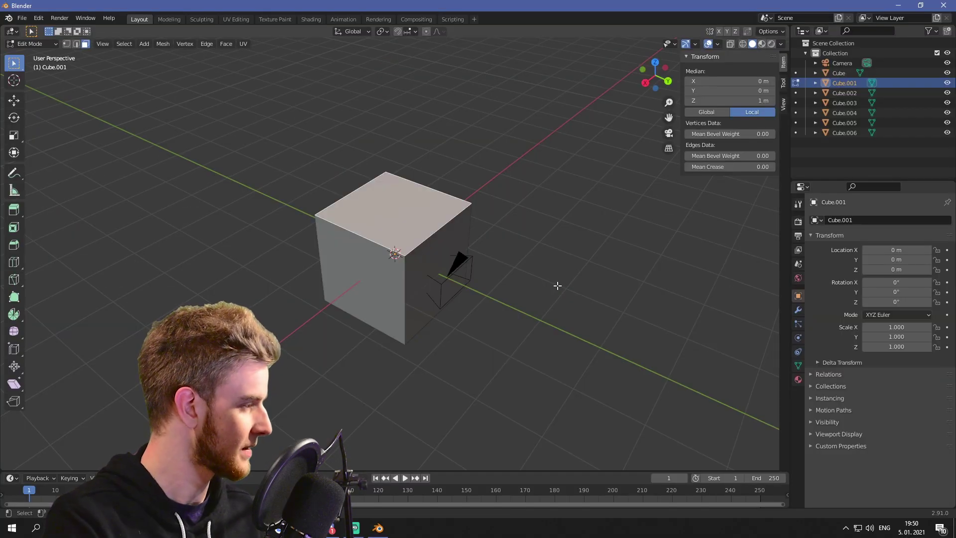
key(Tab)
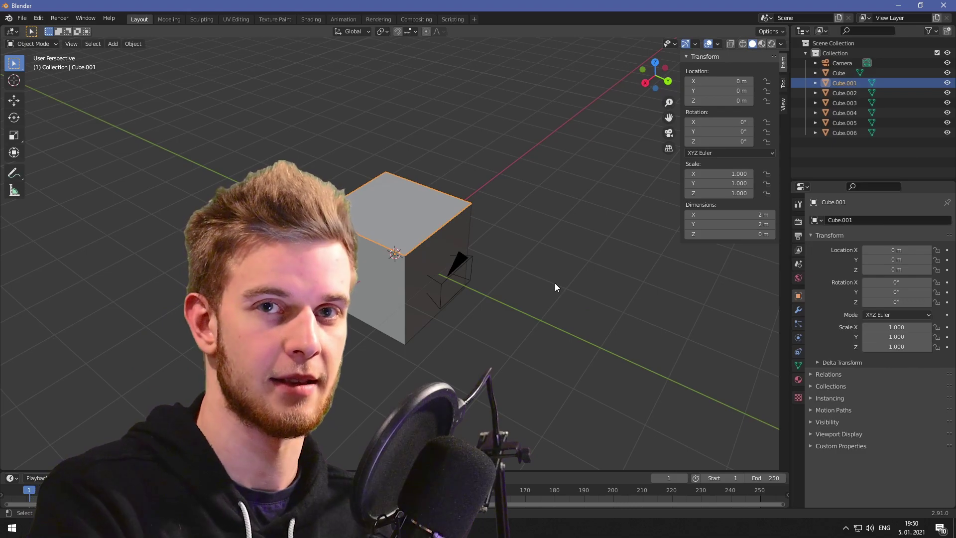
- Select the face in front of the camera, Cube.003, and rename its material Front
click(554, 283)
middle_drag(554, 283, 463, 230)
click(448, 221)
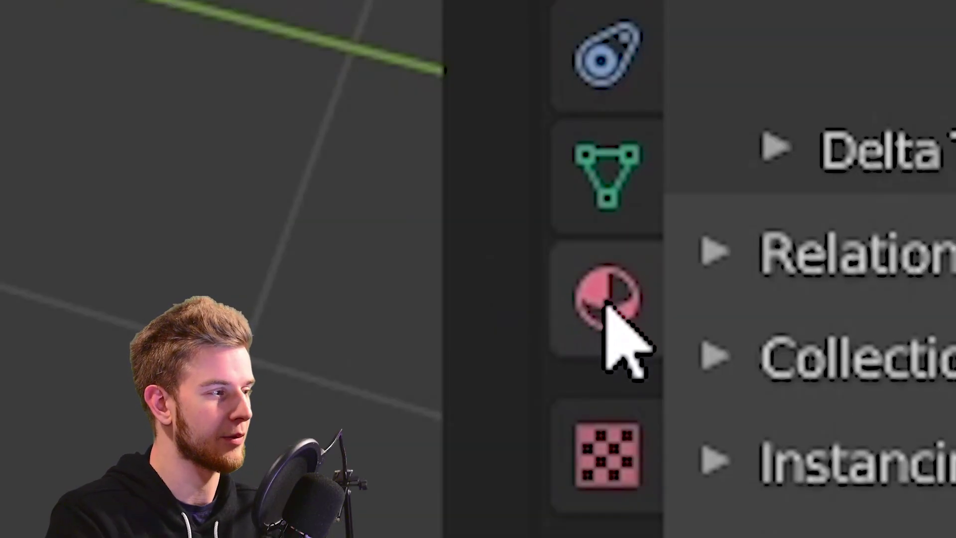
click(608, 299)
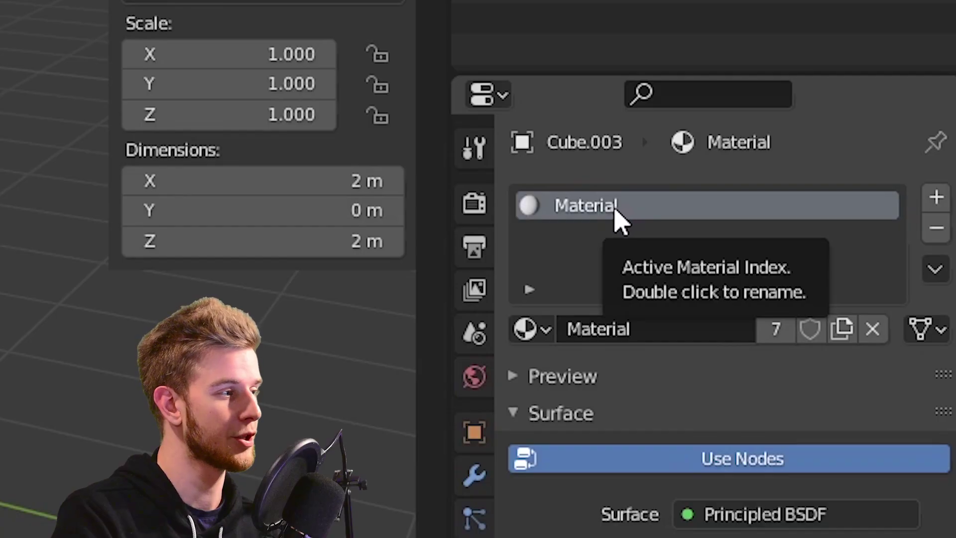
double_click(614, 213)
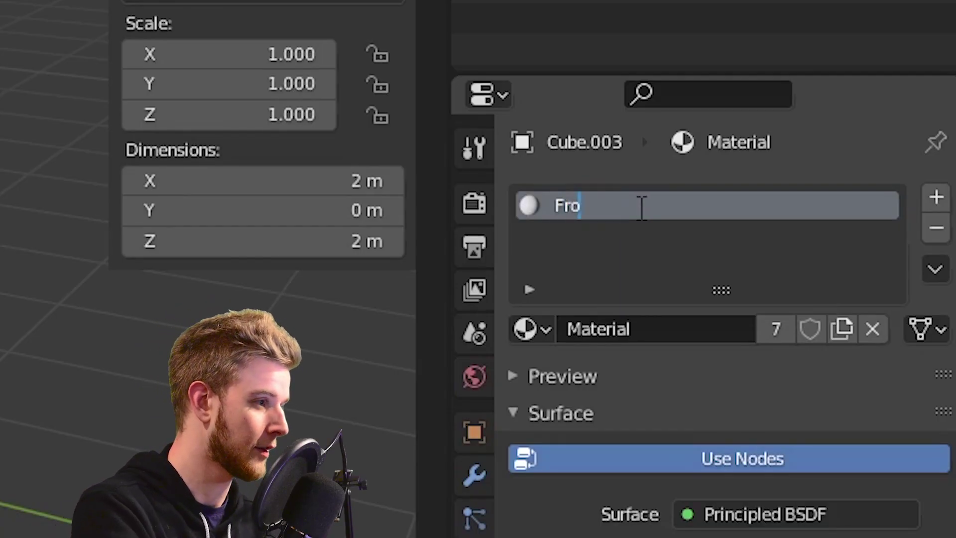
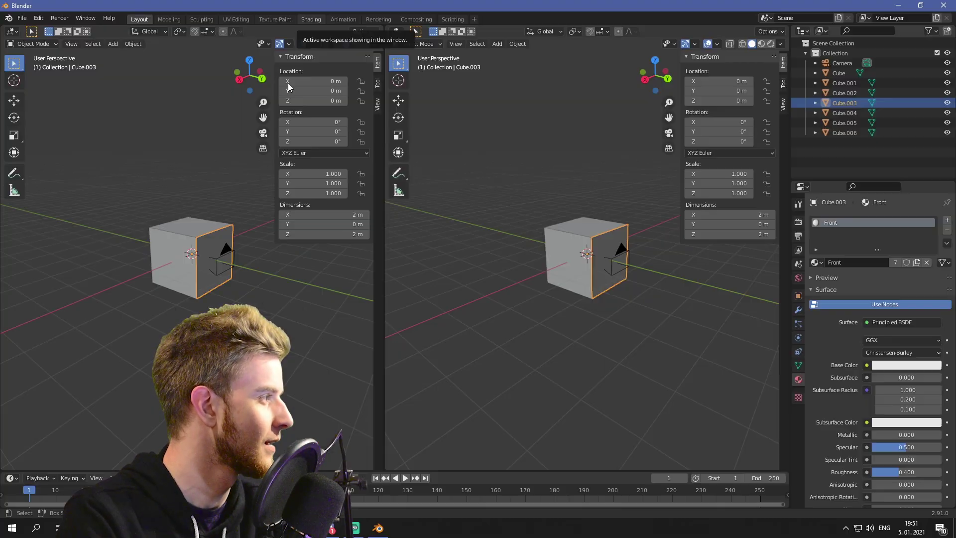
- Change one of the two 3D viewports into a Shader Editor showing the Front material's nodes
click(451, 27)
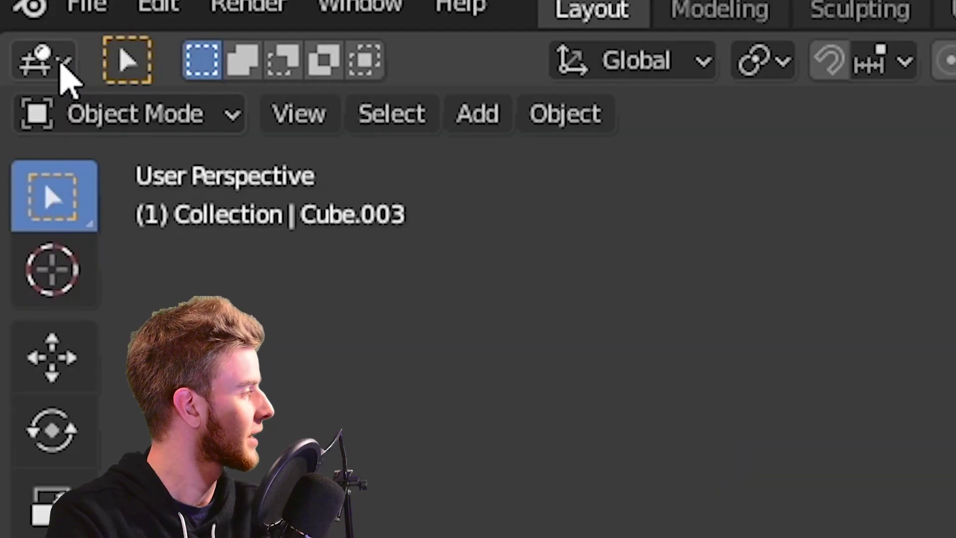
click(61, 65)
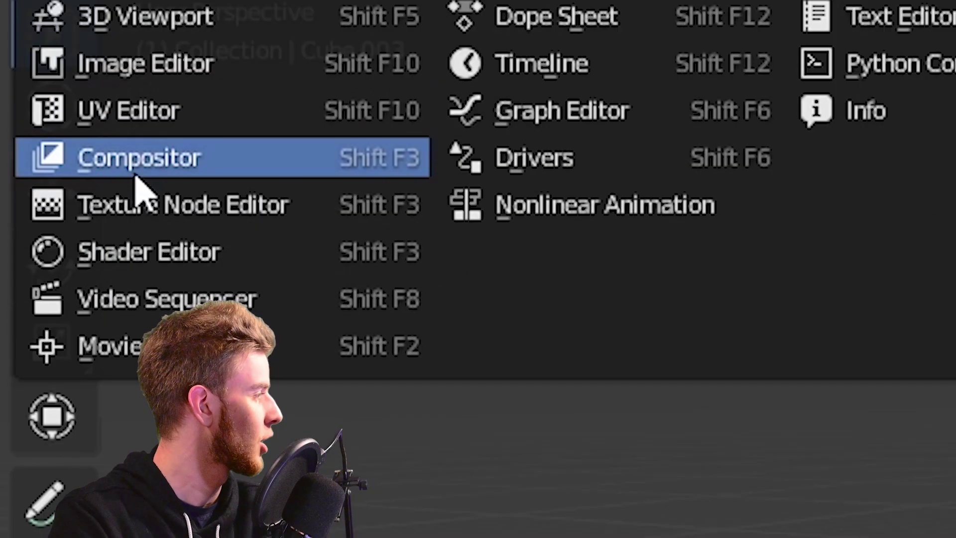
click(144, 262)
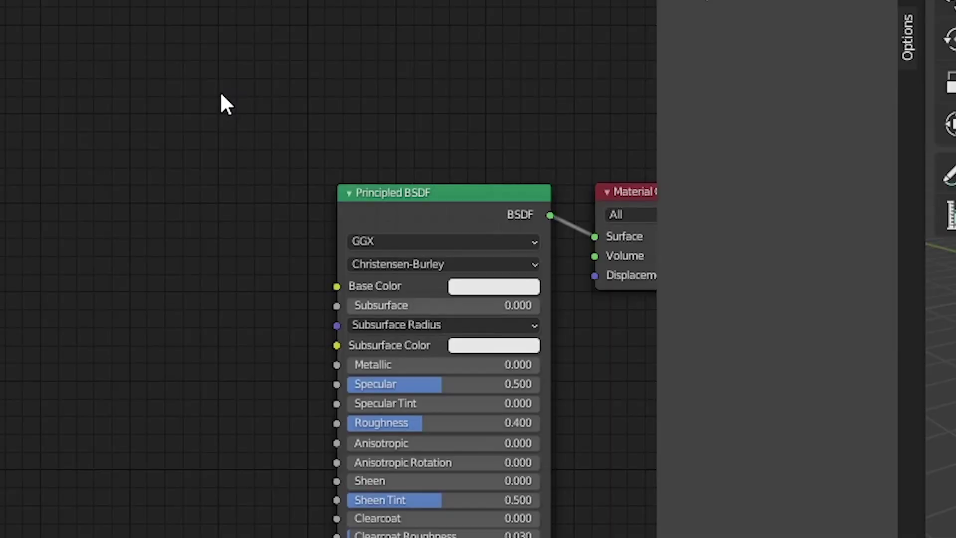
- Add an Image Texture node beside the Principled BSDF in the Front material
key(shift+a)
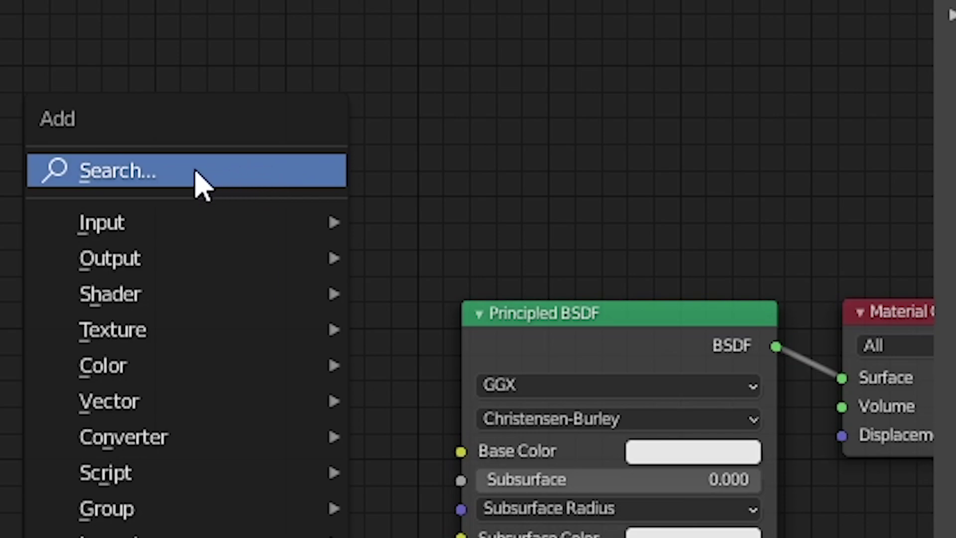
click(108, 96)
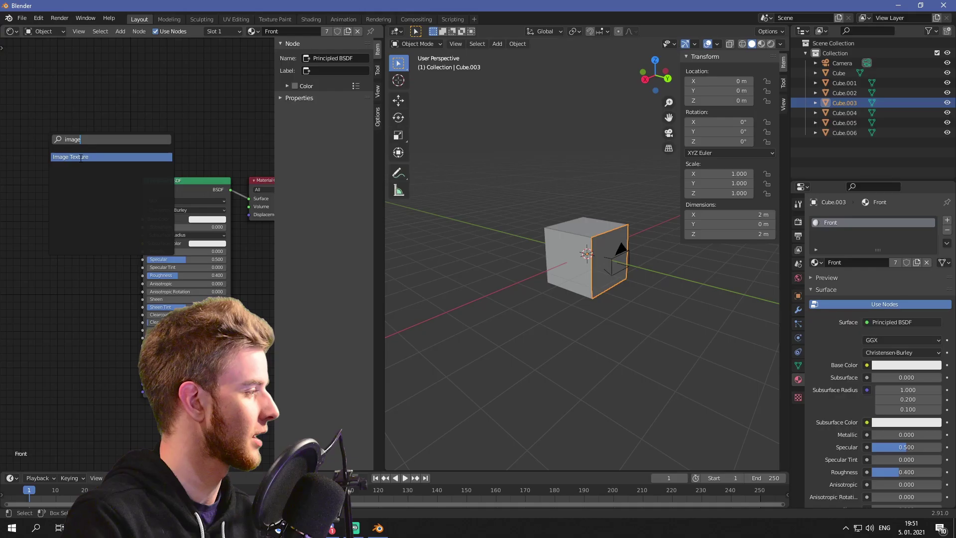
key(Return)
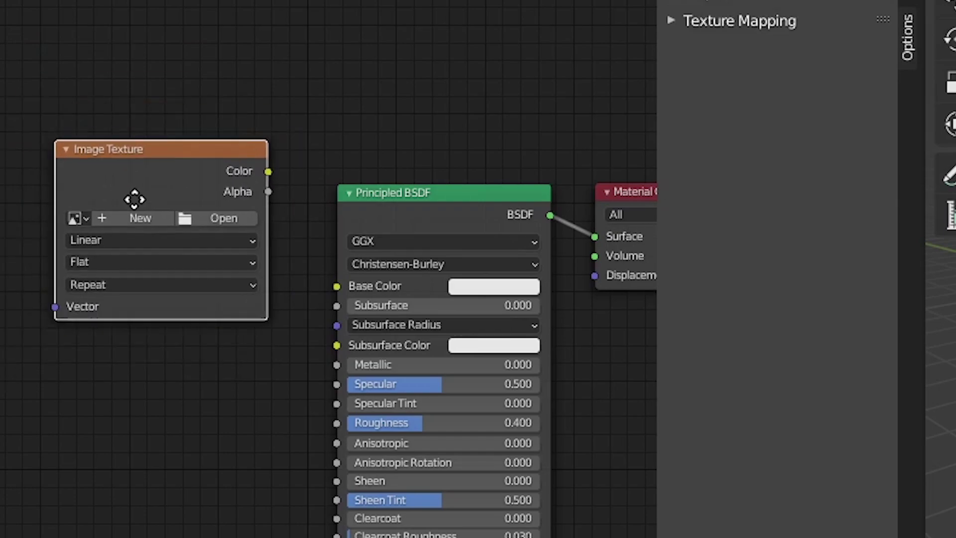
click(138, 213)
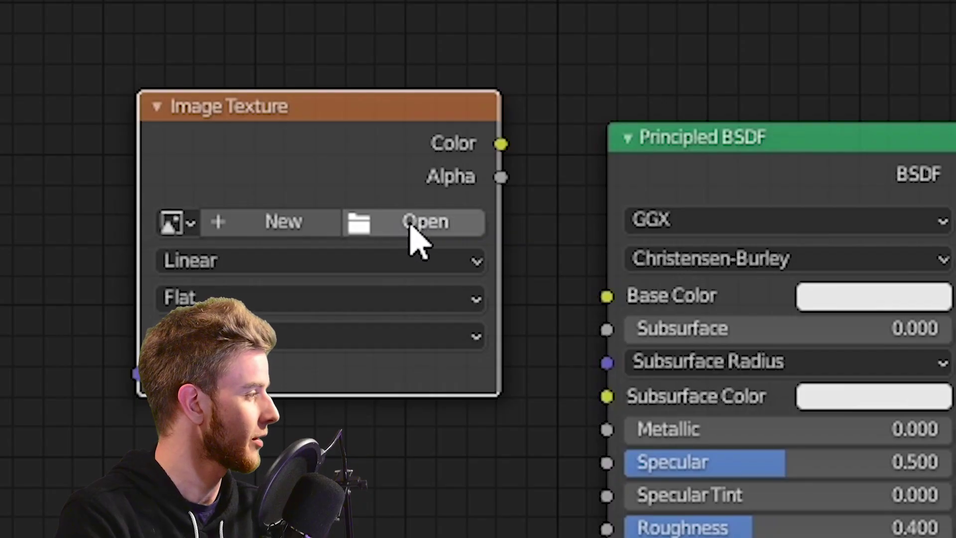
- Load Front.mp4 from the Camera_Sides folder into the Image Texture node and set its length to 85 frames
click(138, 184)
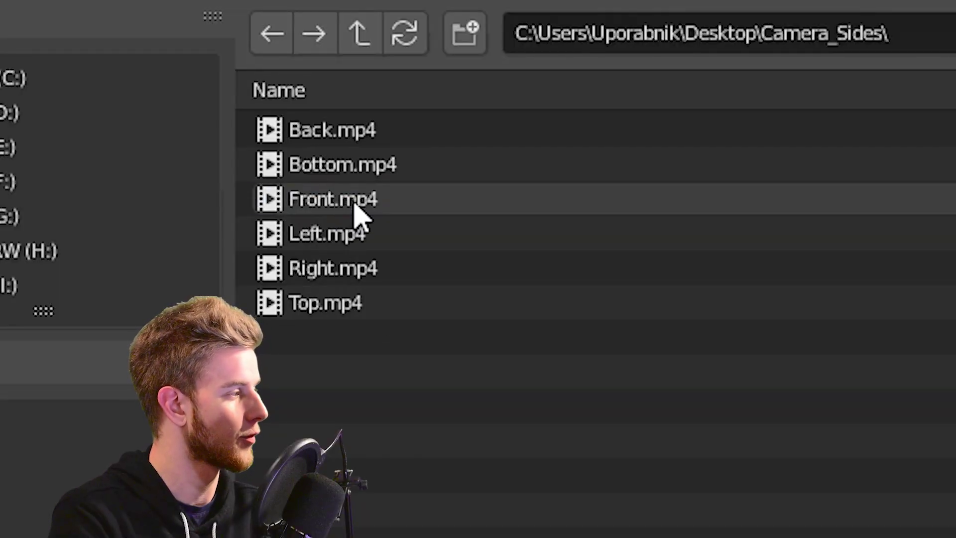
click(357, 214)
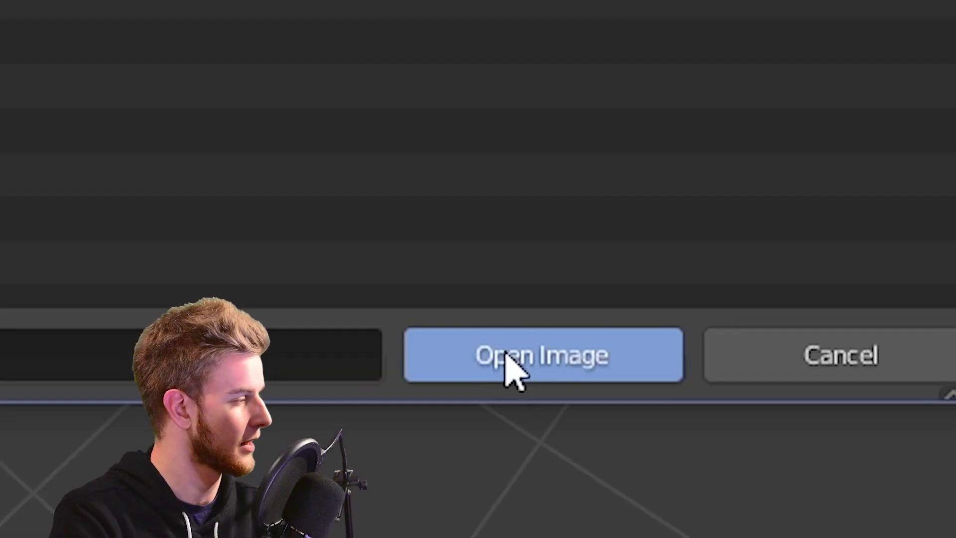
click(506, 367)
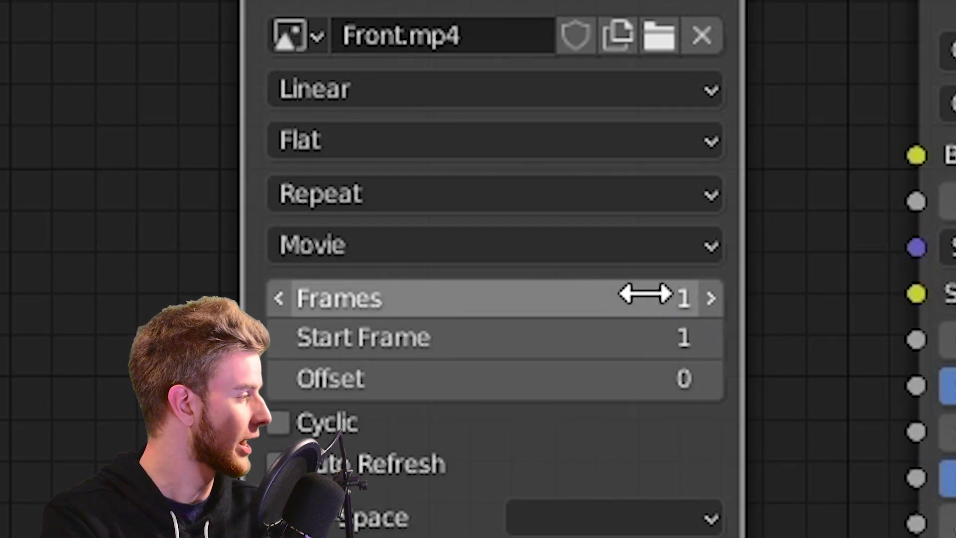
click(675, 312)
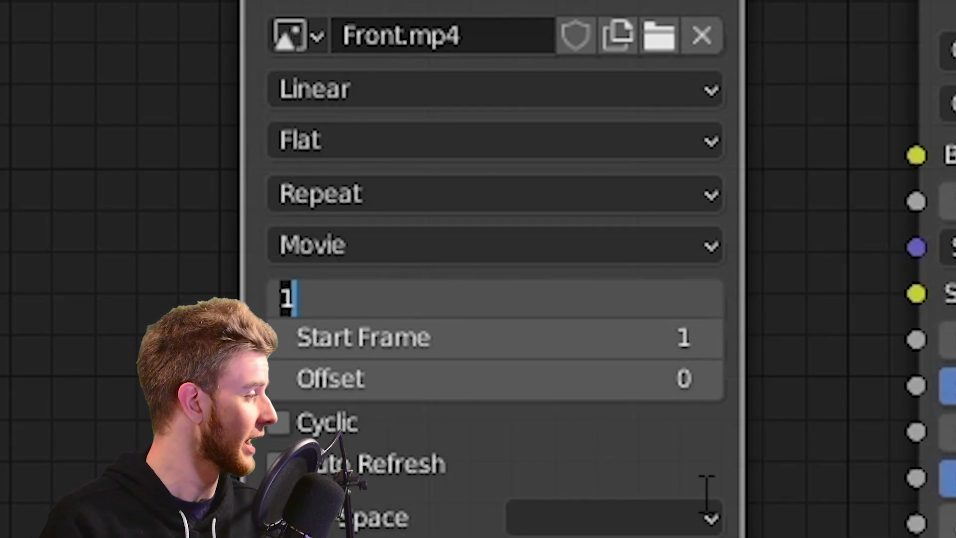
text(85)
key(Return)
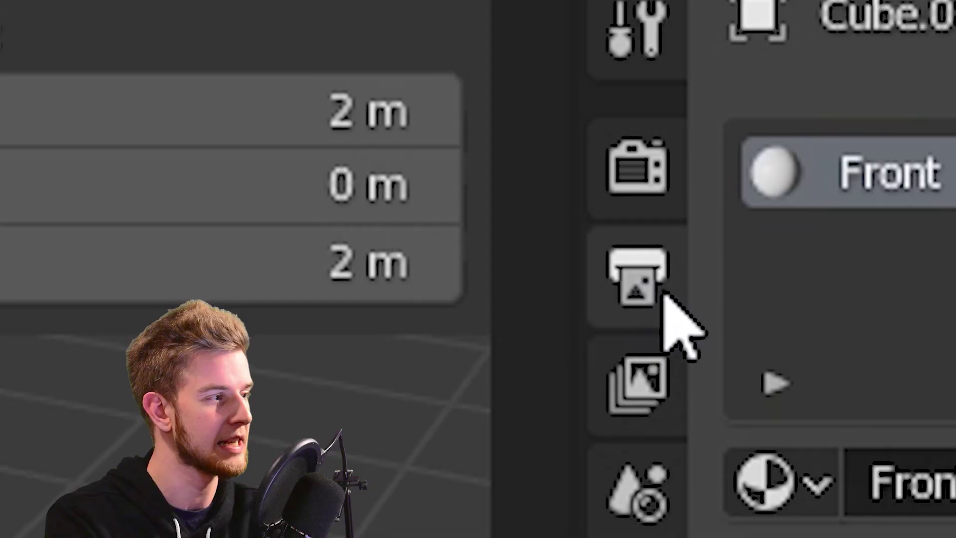
- Set the scene's output frame rate to 30 fps and its end frame to 85
click(800, 237)
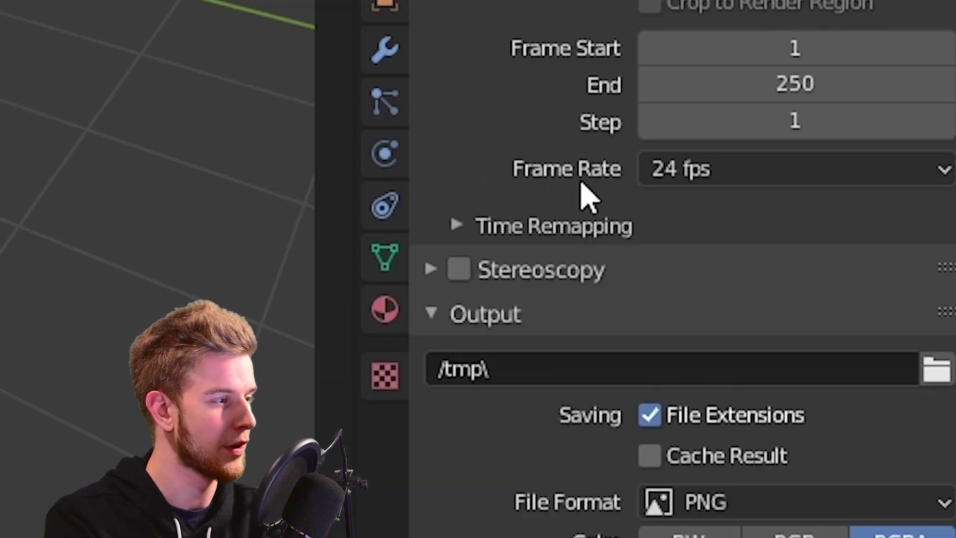
click(719, 175)
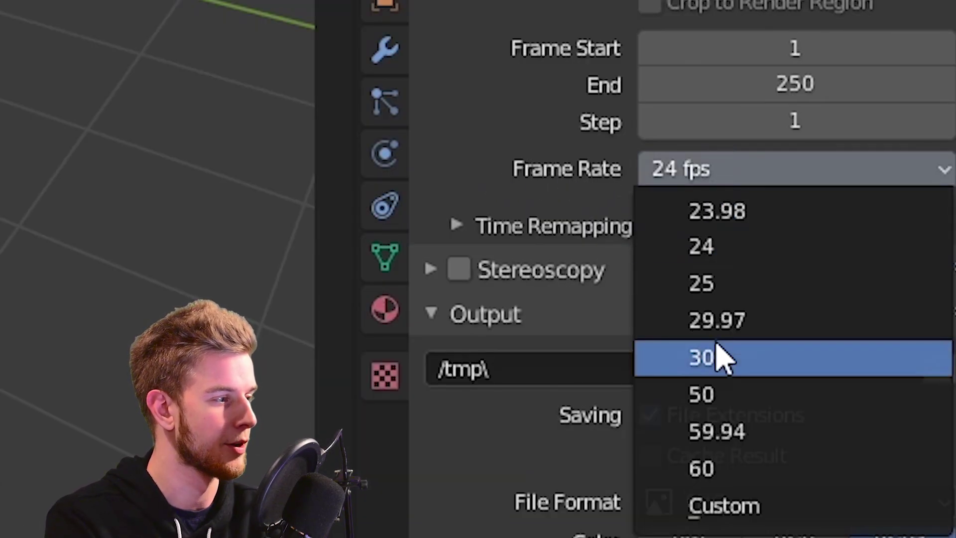
click(721, 357)
double_click(806, 83)
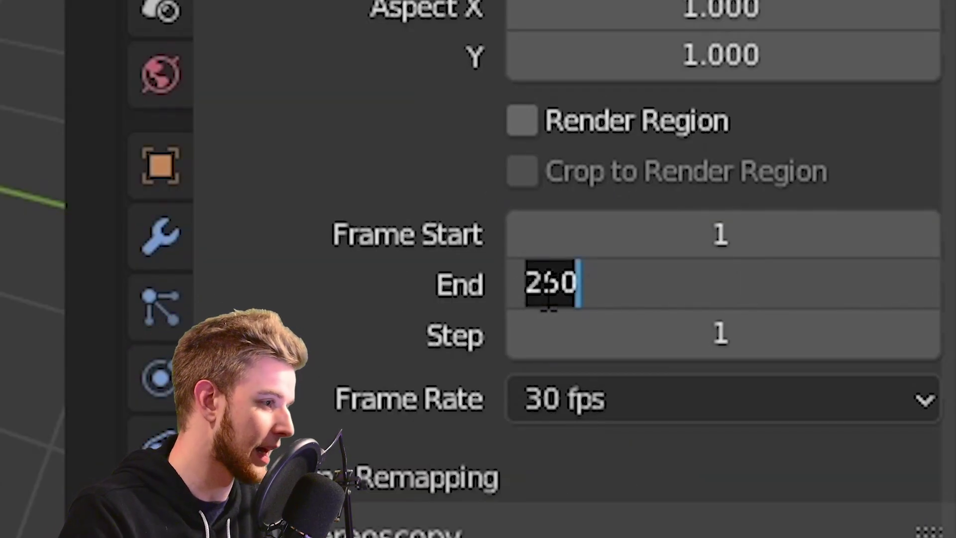
text(85)
key(Return)
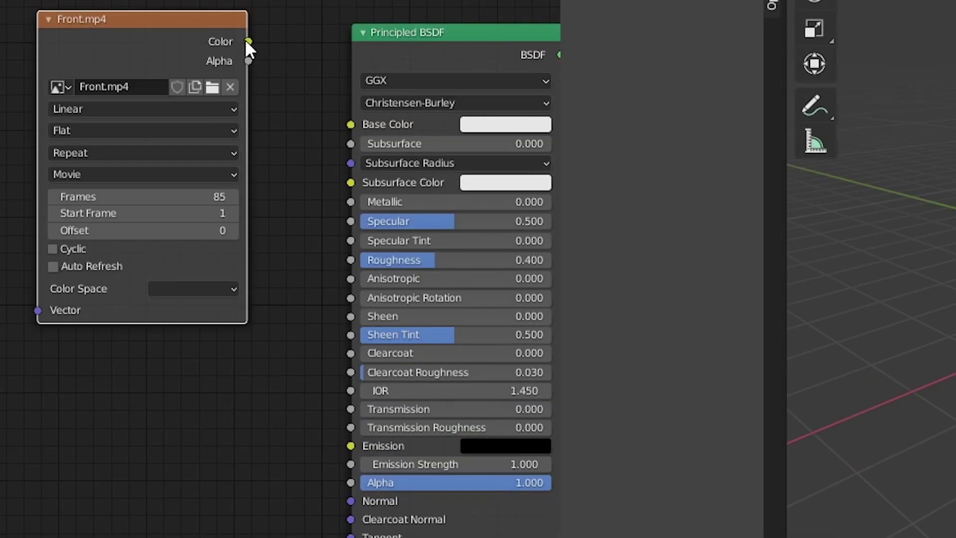
- Connect the Front.mp4 Color output to the Principled BSDF's Emission input and lower the shader's Specular value
drag(248, 41, 278, 354)
drag(348, 445, 348, 446)
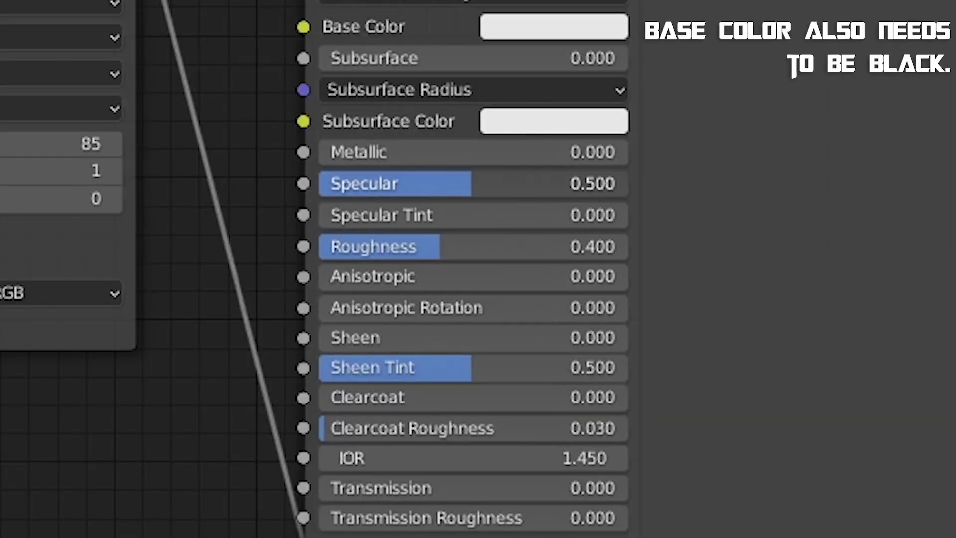
drag(477, 256, 349, 257)
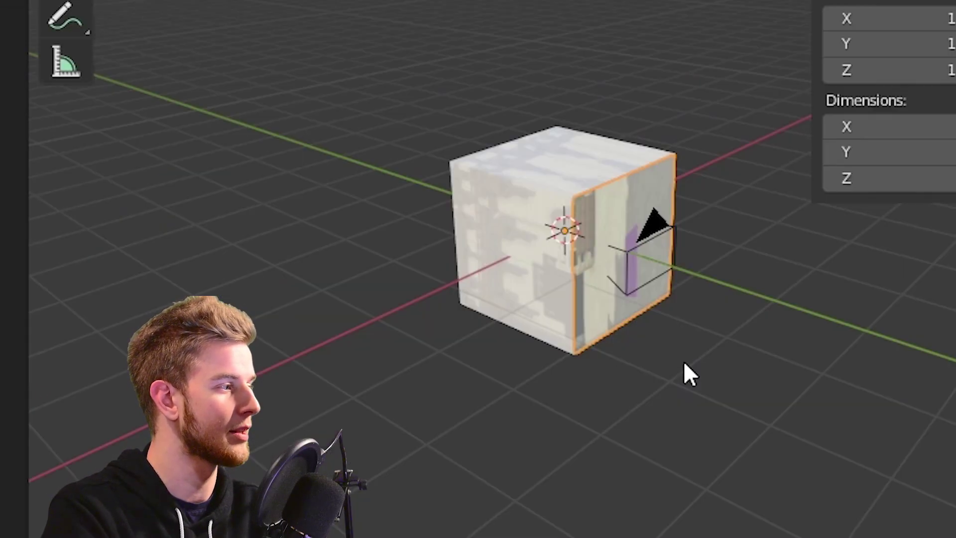
- Switch to the UV Editing workspace and unwrap the front face, Cube.003, so Front.mp4 fills it
mouse_move(684, 367)
middle_down()
mouse_move(495, 316)
mouse_move(529, 320)
mouse_move(628, 394)
mouse_move(568, 255)
mouse_move(593, 321)
middle_up()
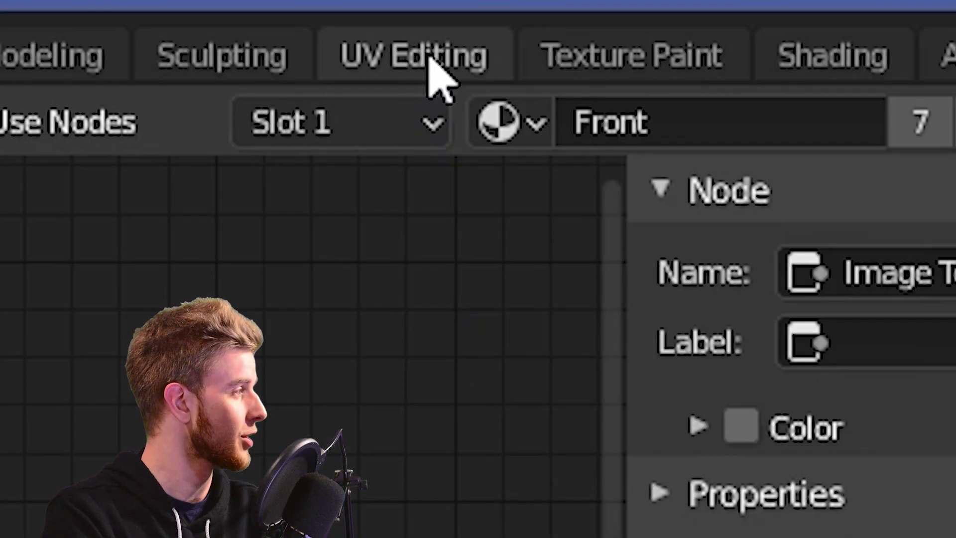
click(244, 20)
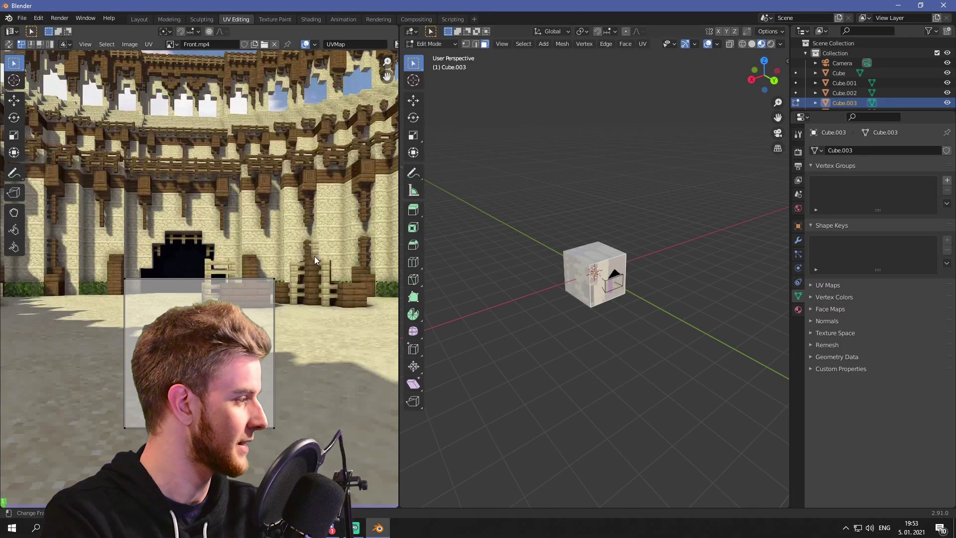
scroll(314, 260, down, 3)
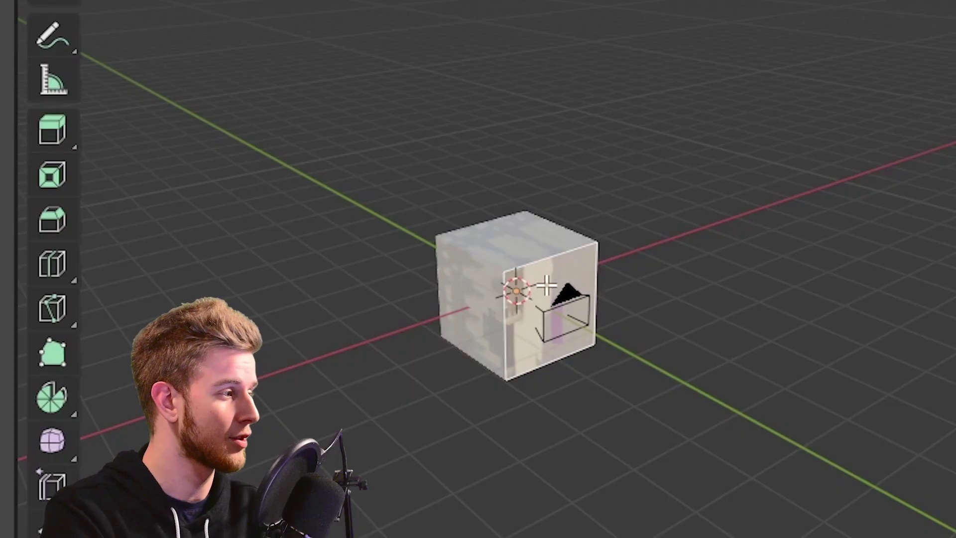
right_click(547, 282)
mouse_move(547, 282)
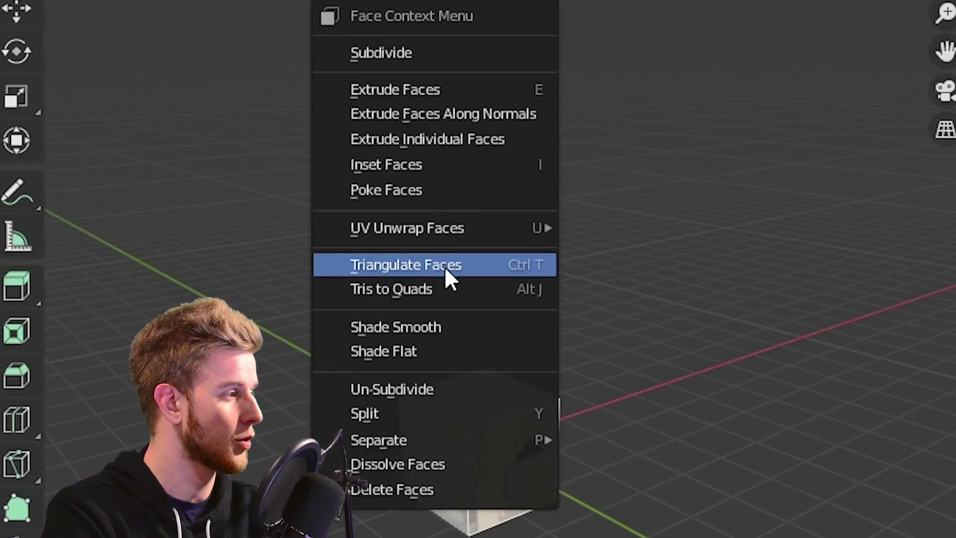
mouse_move(502, 73)
click(609, 226)
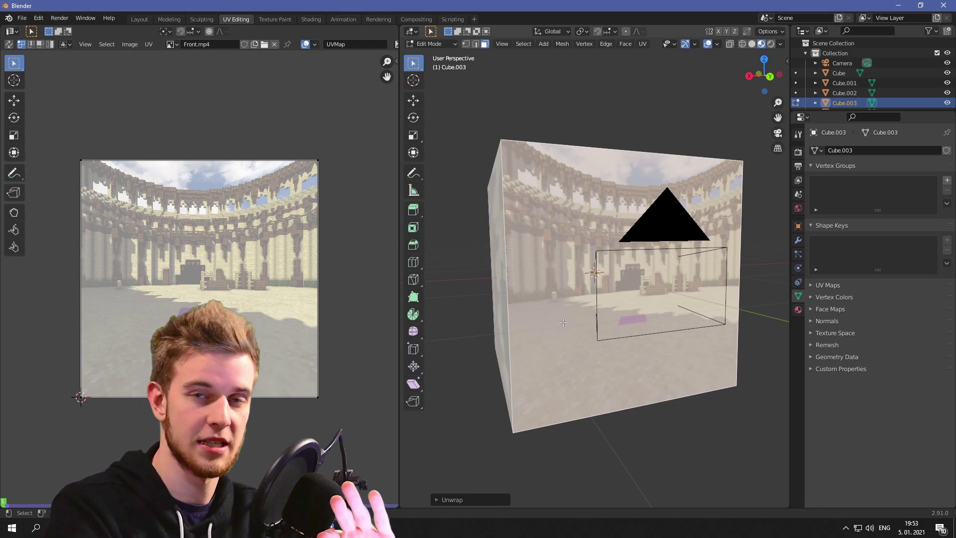
- Replace the Front material on the left face, Cube.002, with a new material named Left
middle_drag(563, 323, 523, 324)
scroll(523, 324, down, 2)
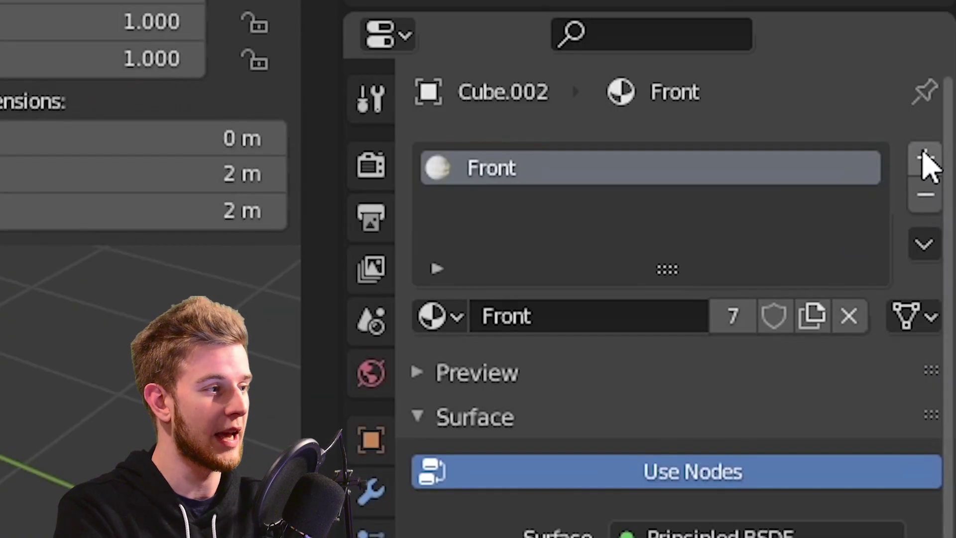
click(927, 159)
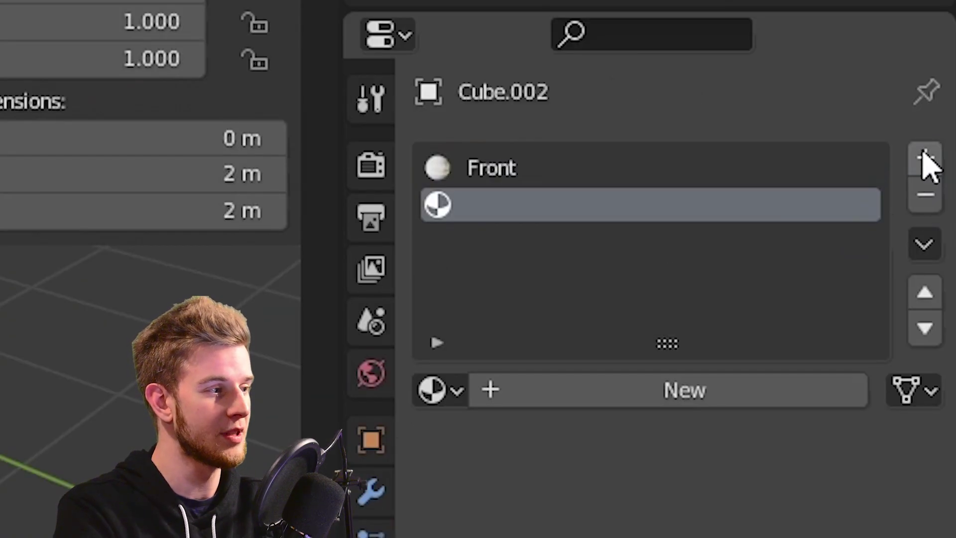
click(713, 402)
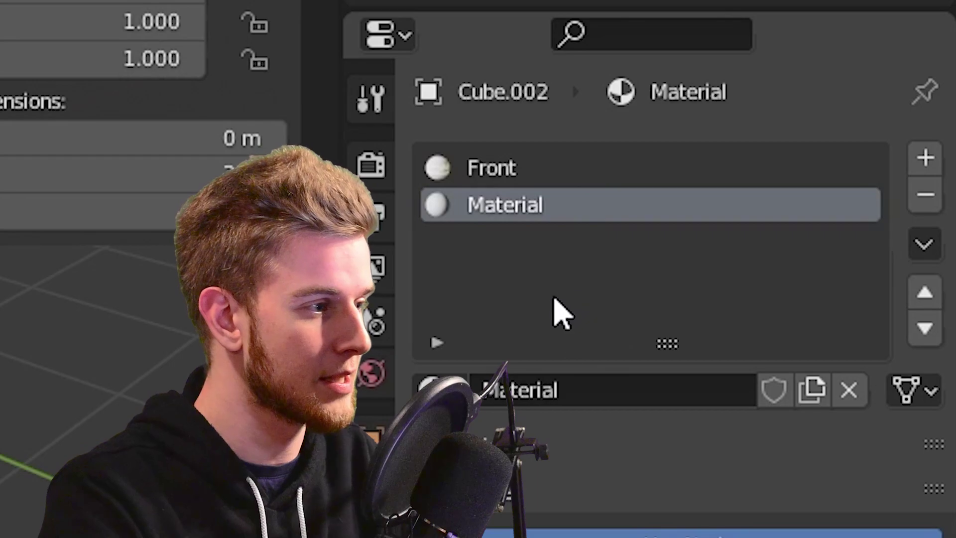
double_click(547, 205)
text(Left)
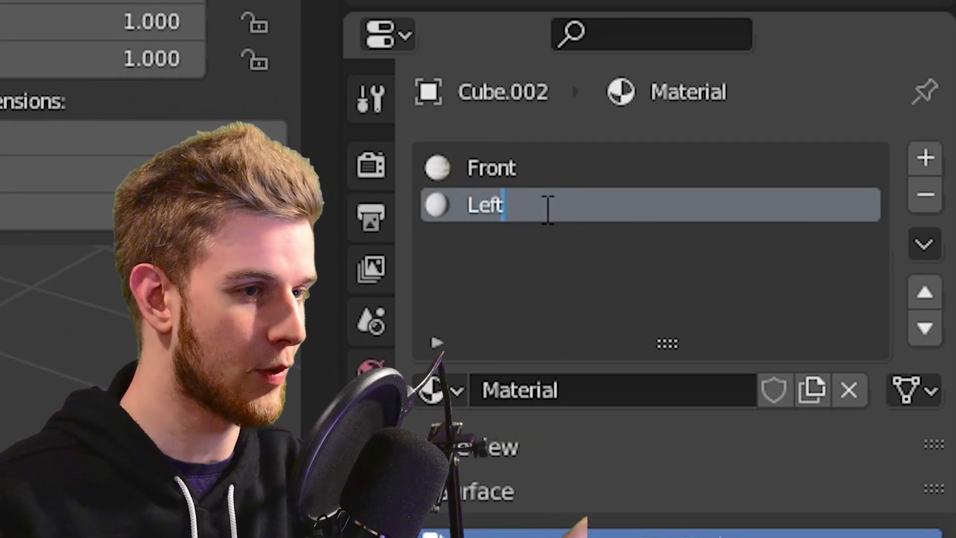
key(Return)
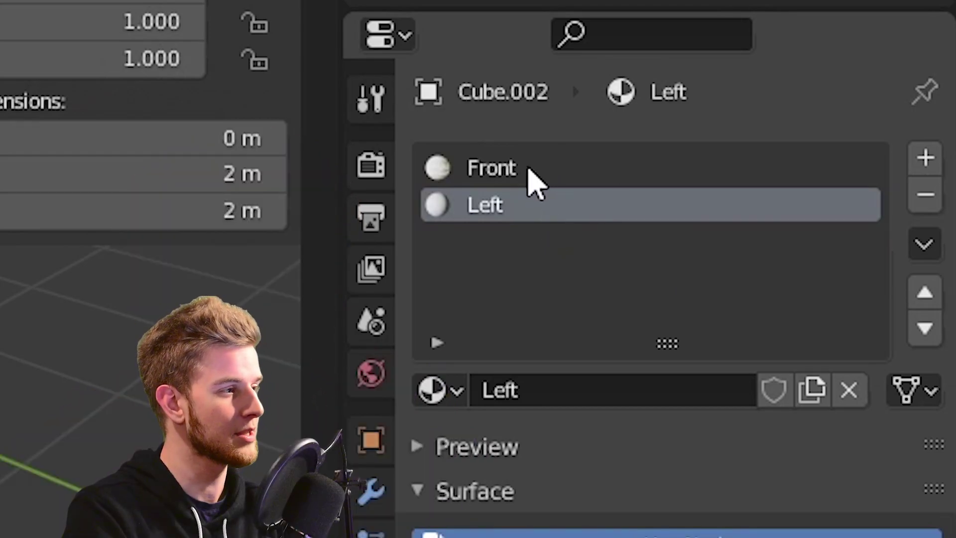
click(535, 172)
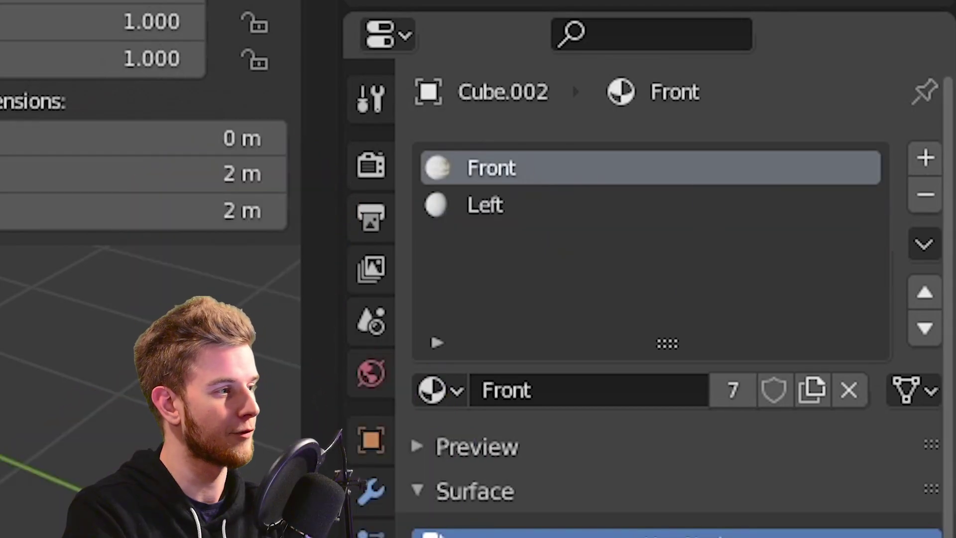
click(926, 198)
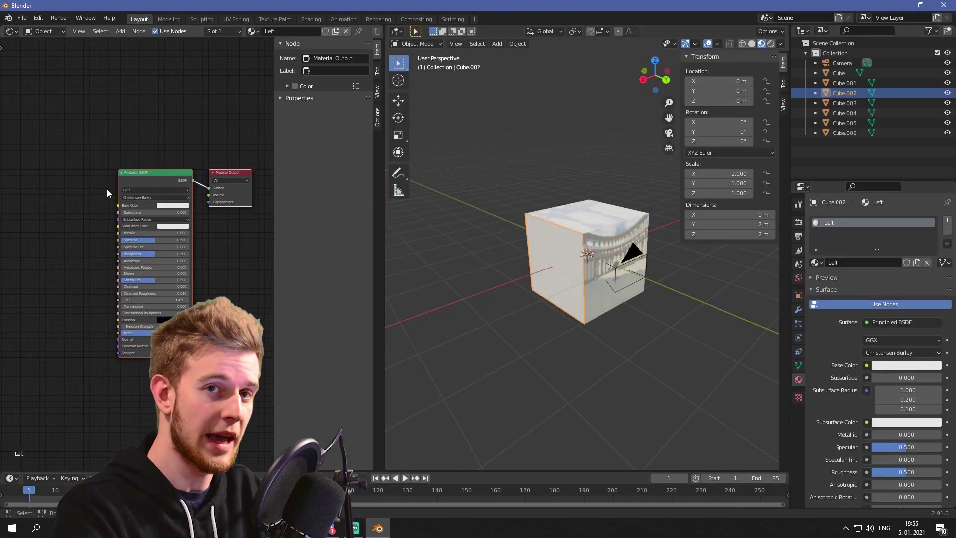
- Add an Image Texture node to the Left material and load Left.mp4 into it
key(shift+a)
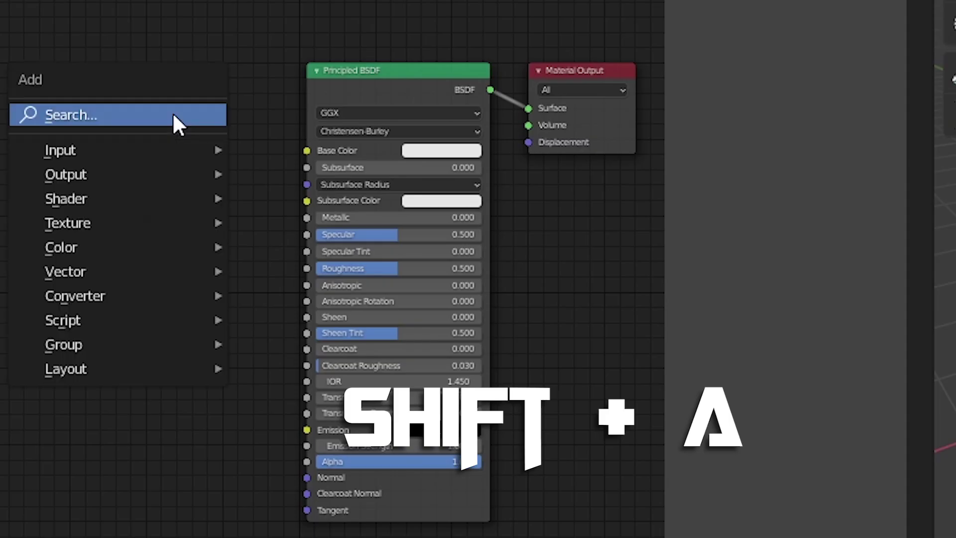
click(85, 121)
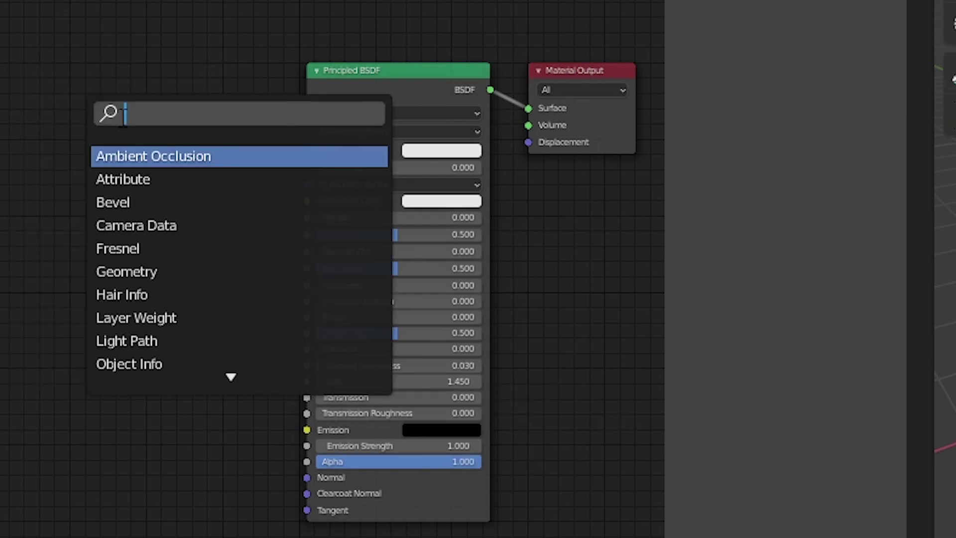
text(image)
key(Return)
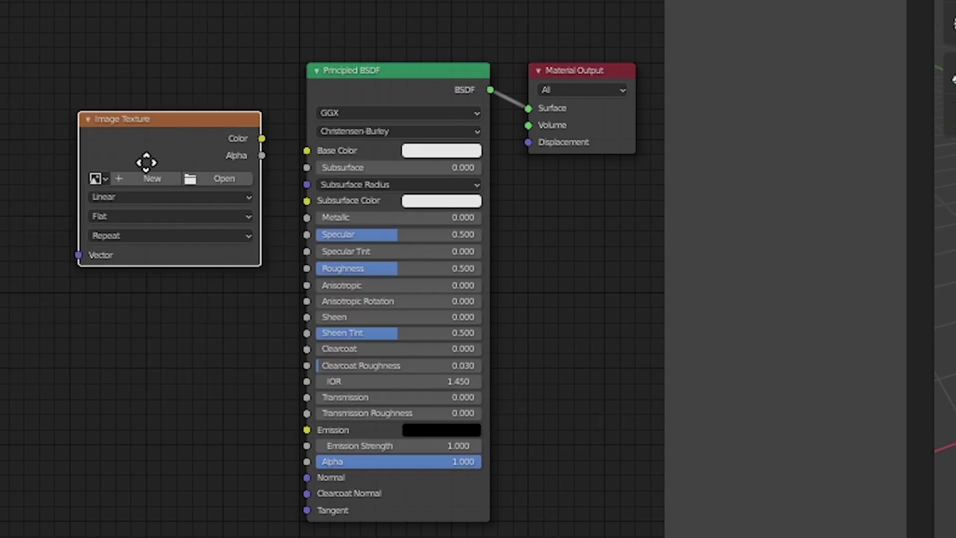
click(127, 174)
click(146, 165)
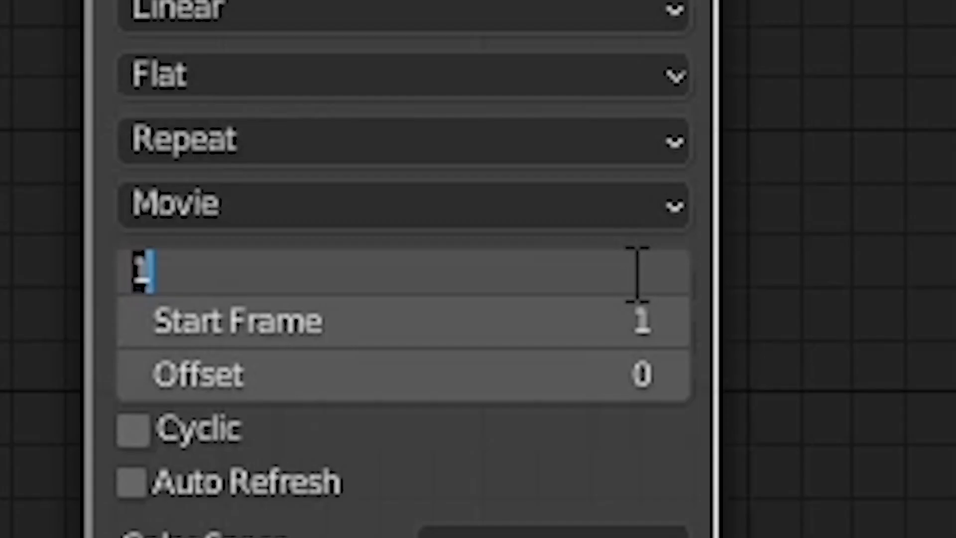
- Set the Left.mp4 node to 85 frames and connect its Color output to the shader's Emission input
key(Return)
drag(351, 94, 430, 394)
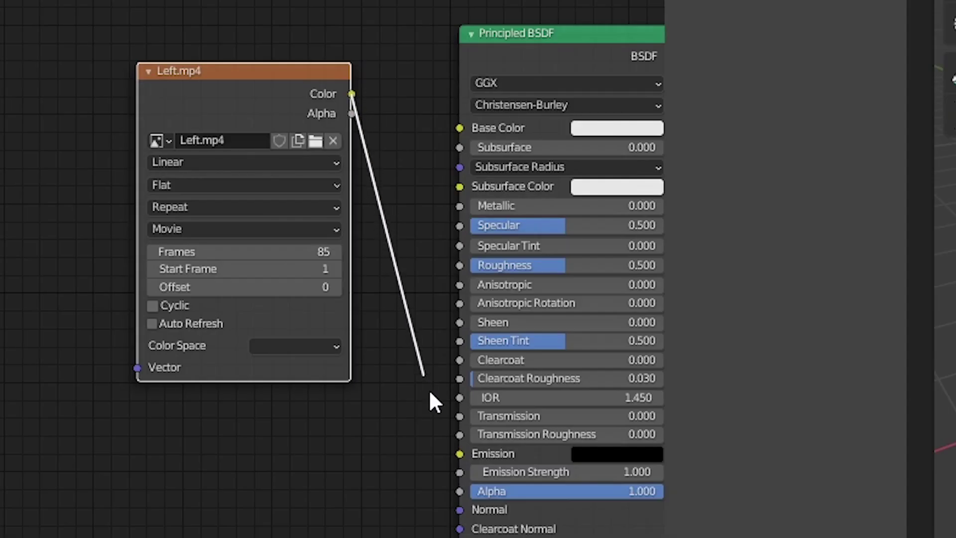
drag(458, 465, 459, 454)
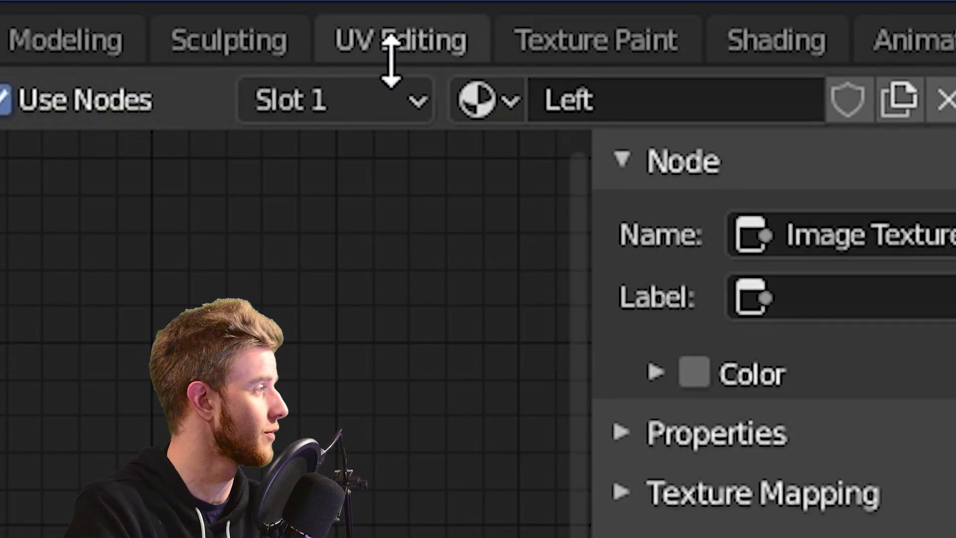
- Switch to the UV Editing workspace and unwrap the left face, Cube.002, so Left.mp4 fills it
click(234, 20)
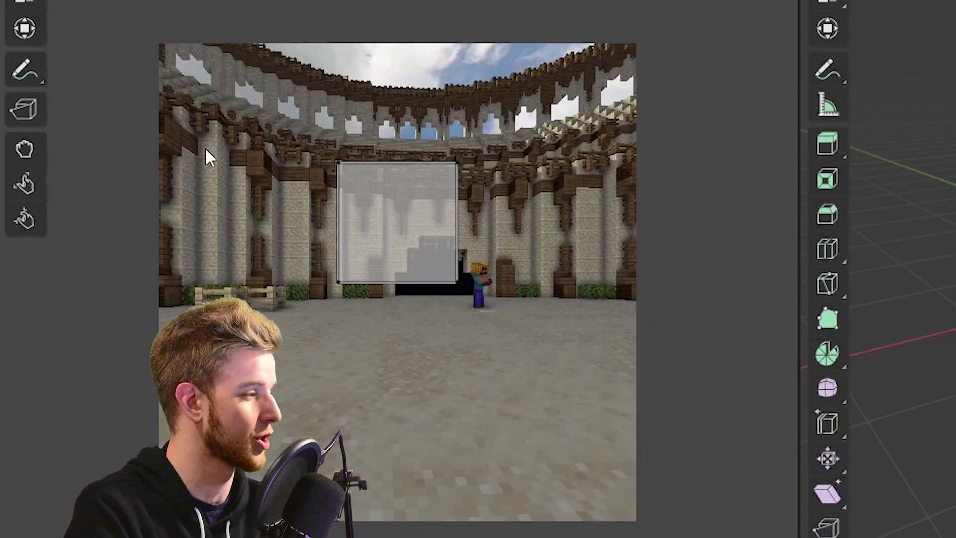
right_click(509, 255)
mouse_move(450, 258)
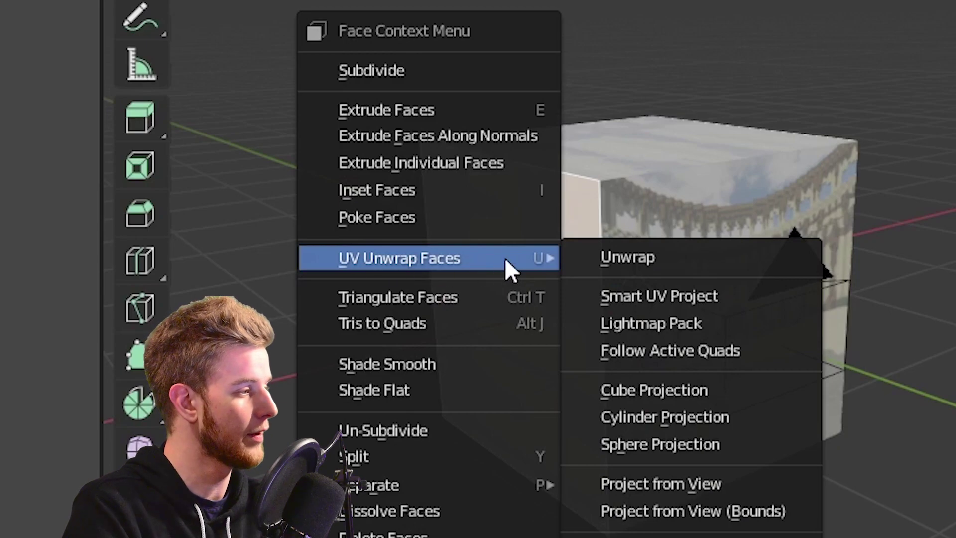
click(634, 255)
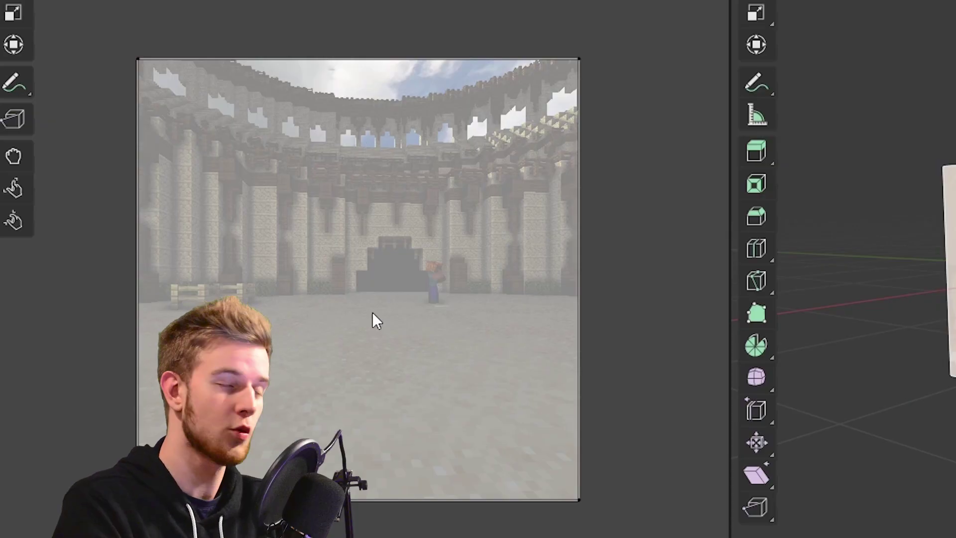
- Rotate the left face's UVs by 180 degrees so its video stands upright beside the front face
key(Tab)
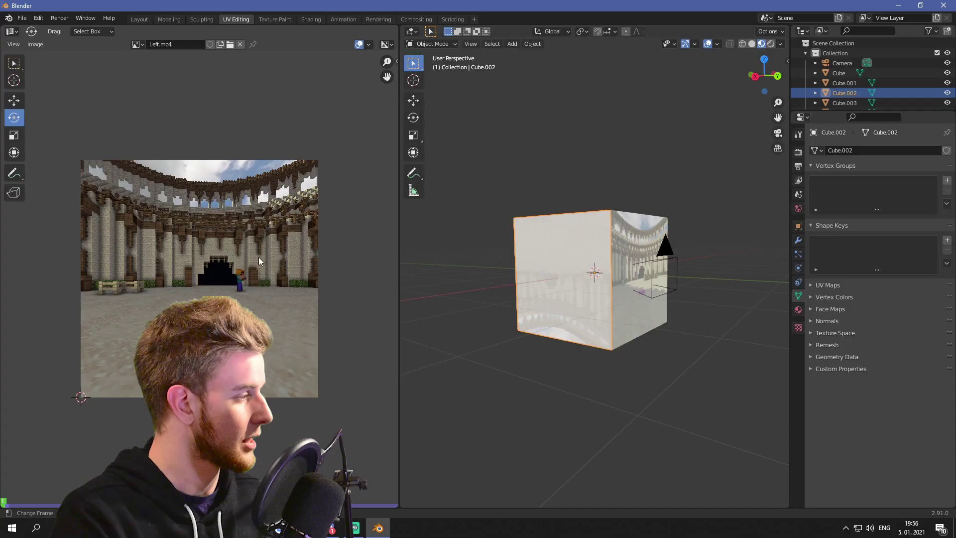
key(Tab)
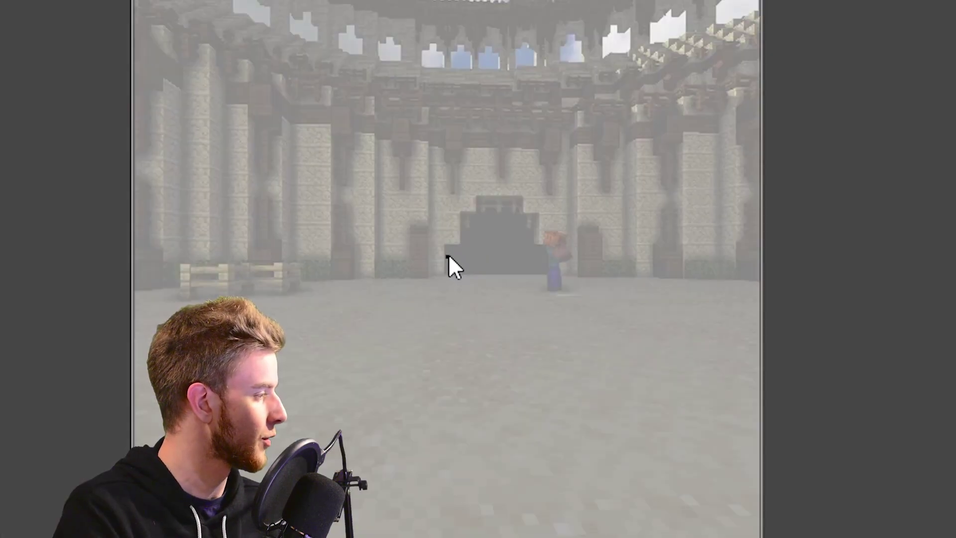
key(c)
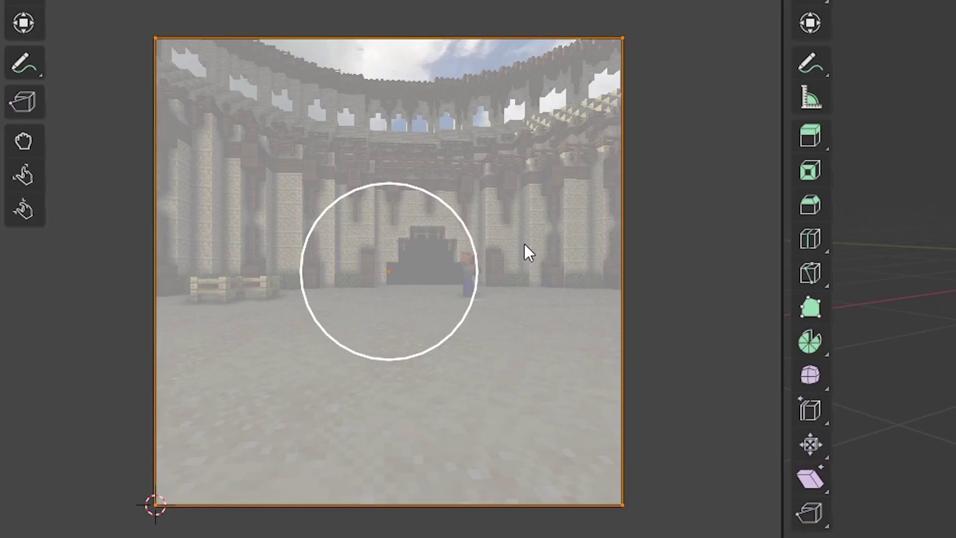
key(r)
text(180)
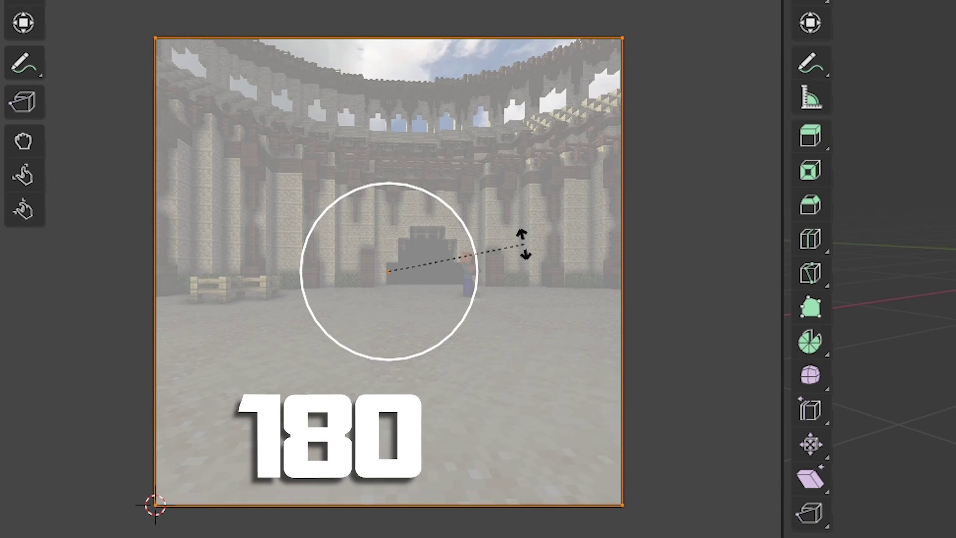
key(Return)
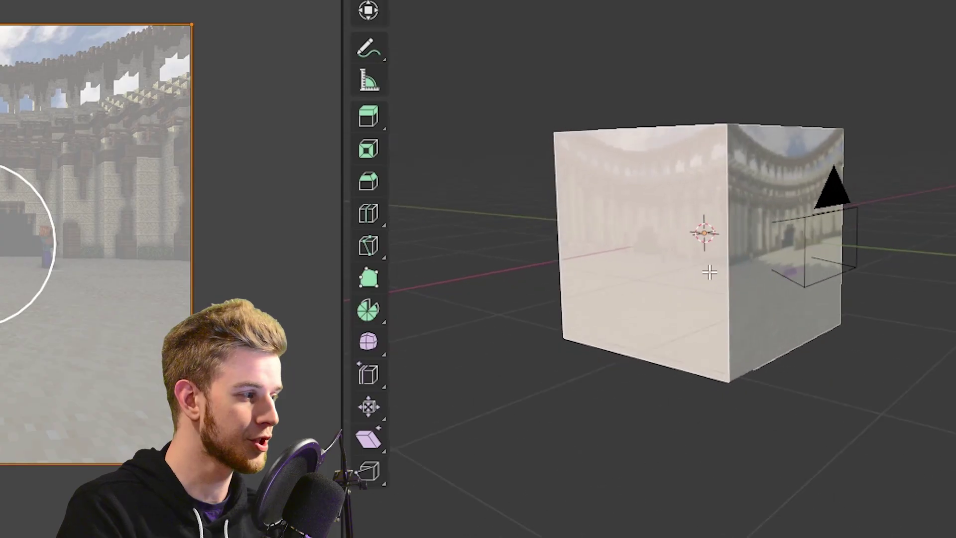
middle_drag(711, 269, 719, 209)
scroll(694, 246, up, 2)
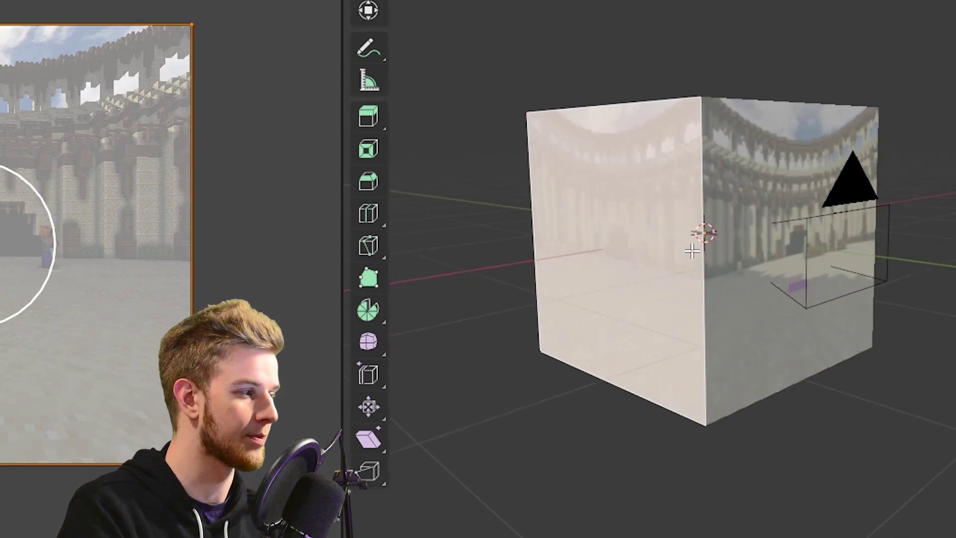
middle_drag(690, 283, 695, 271)
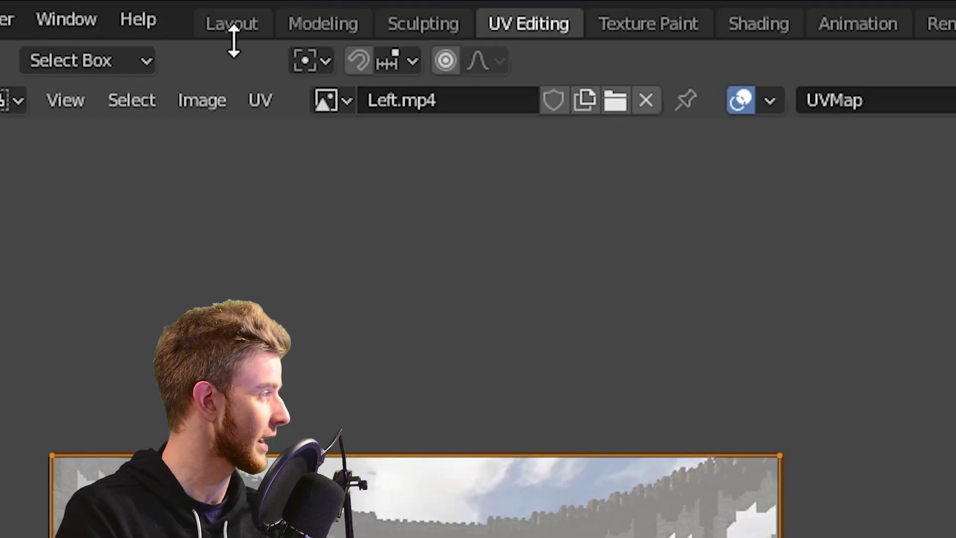
- In the Layout workspace, replace the Front material on the right face, Cube.004, with a new material named Right
click(232, 26)
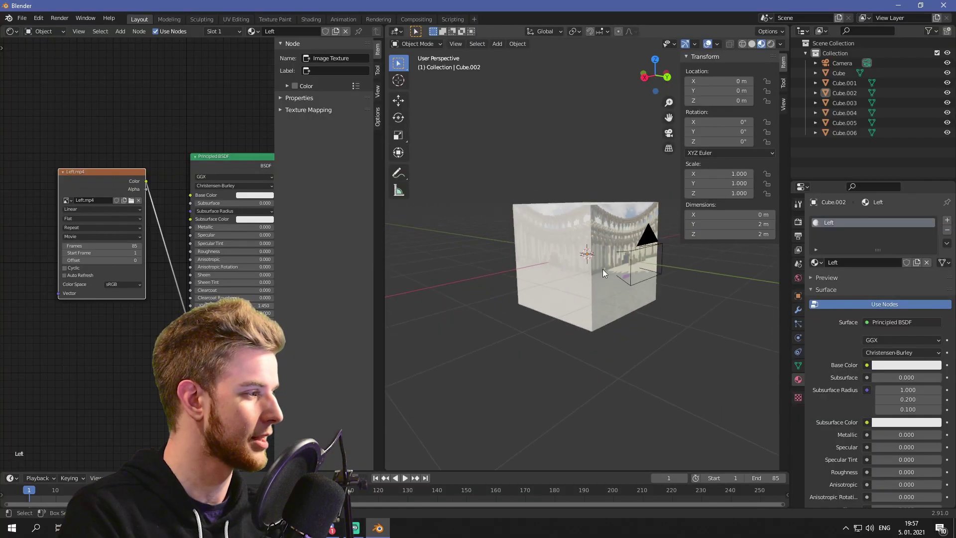
middle_drag(642, 288, 617, 279)
click(612, 281)
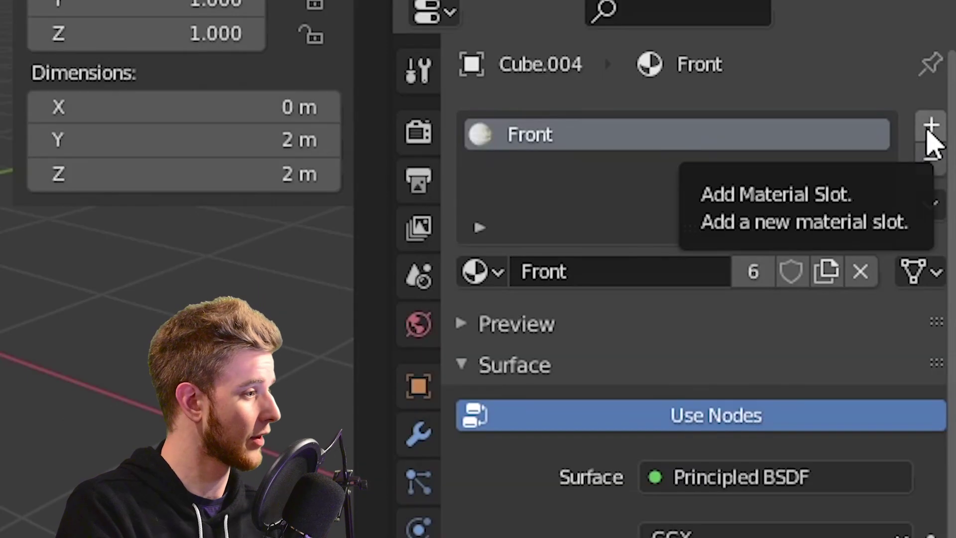
click(929, 129)
click(715, 342)
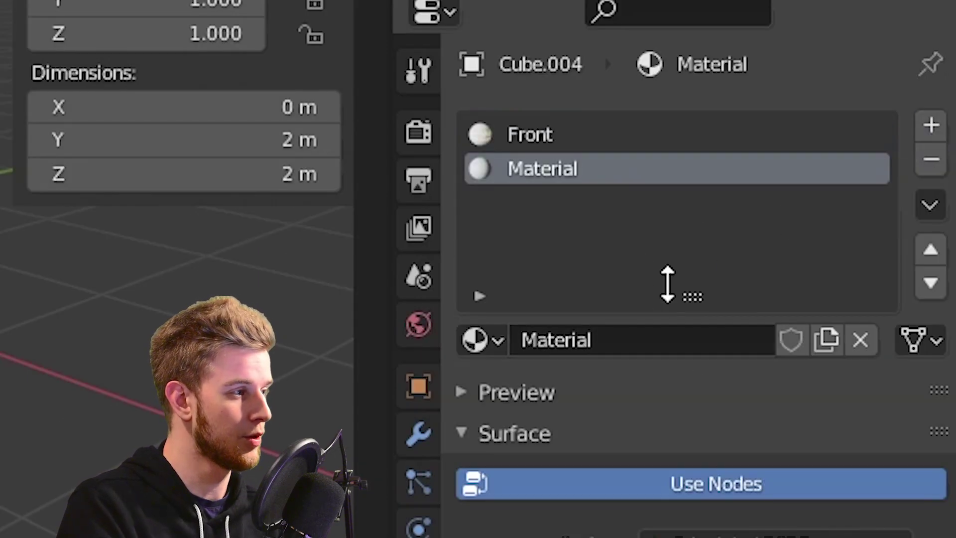
double_click(567, 170)
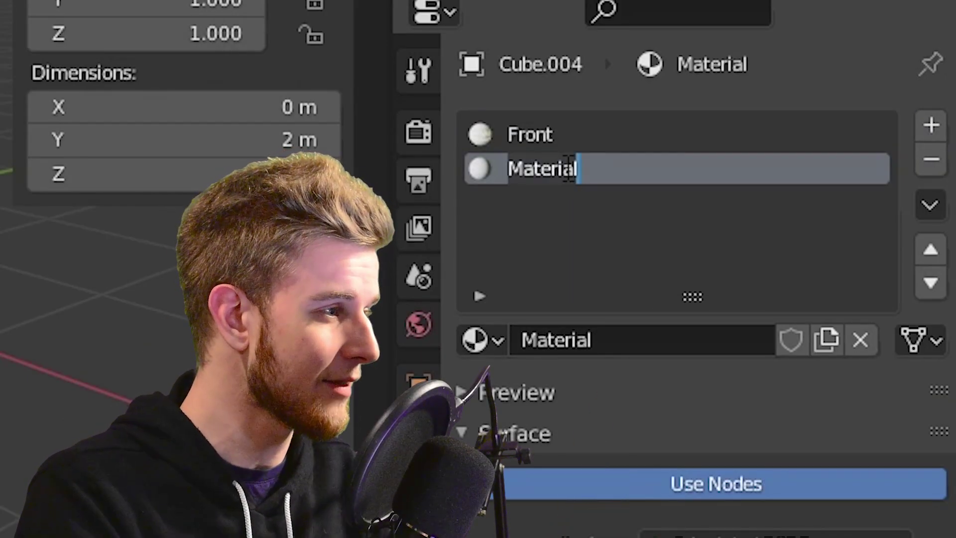
text(Right)
key(Return)
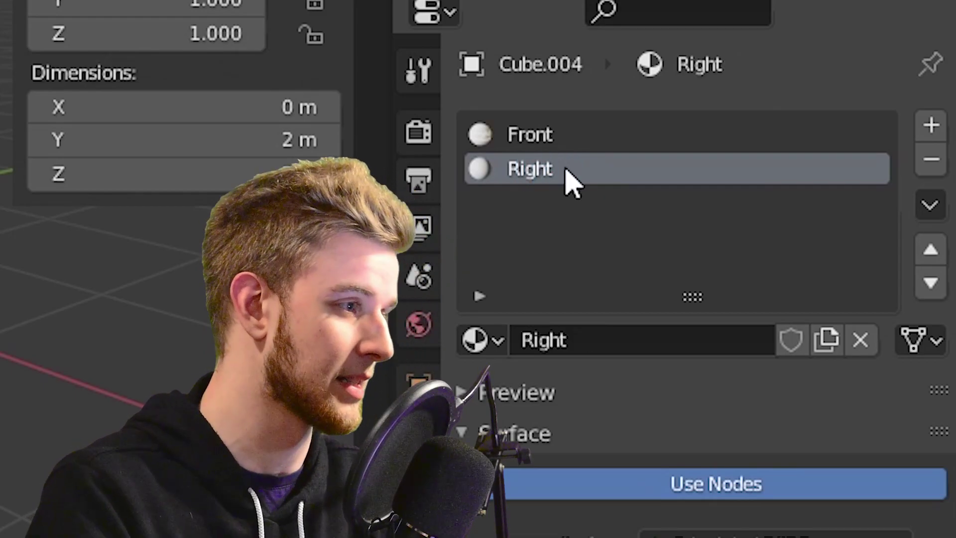
click(573, 137)
click(931, 159)
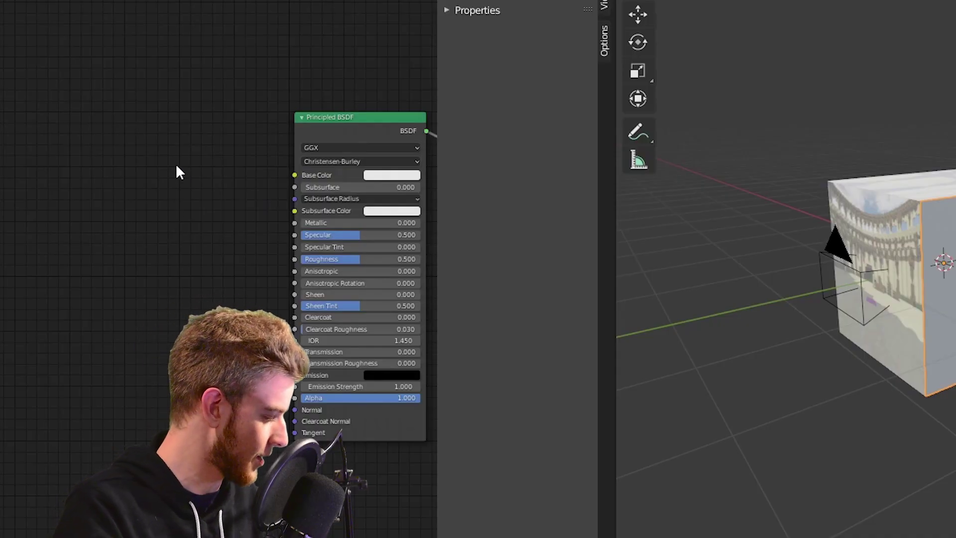
- Add an Image Texture node to the Right material and load the right camera's video into it
key(shift+a)
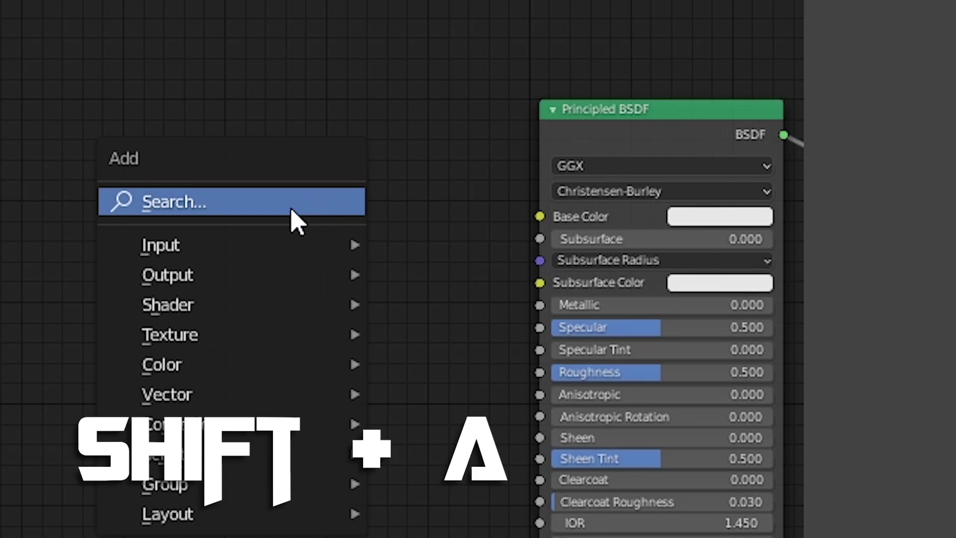
click(291, 219)
text(image)
click(355, 251)
click(291, 216)
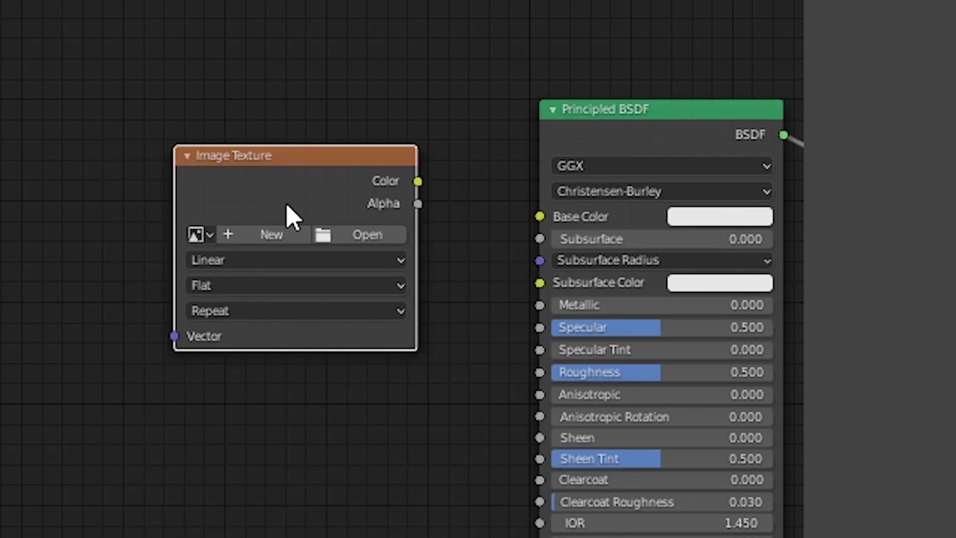
click(339, 242)
- Set the right video's node to 85 frames and connect its Color output to the shader's Emission input
click(535, 219)
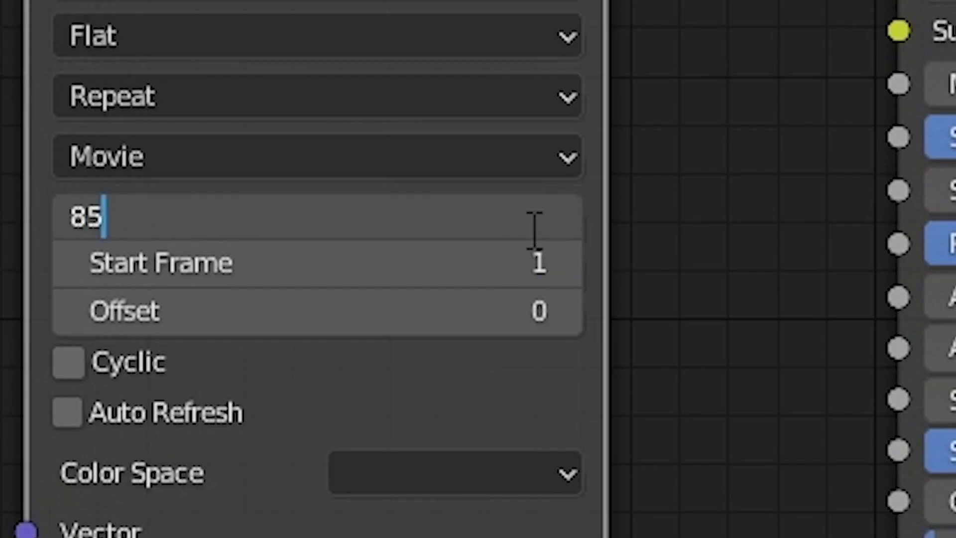
text(85)
key(Return)
drag(158, 55, 204, 290)
drag(264, 435, 275, 444)
key(BackSpace)
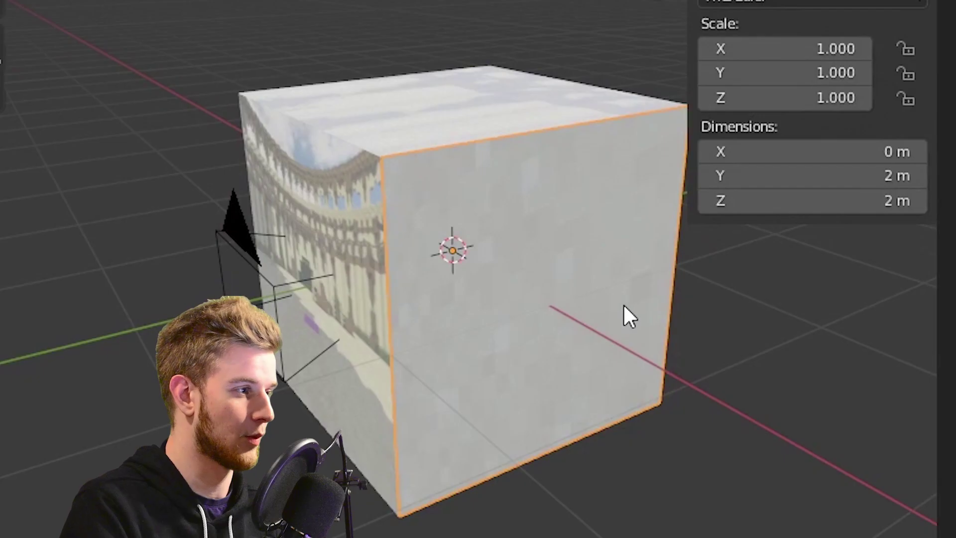
- Unwrap the right face, Cube.004, in the UV Editing workspace and check its alignment with the neighbouring face
middle_drag(623, 316, 478, 280)
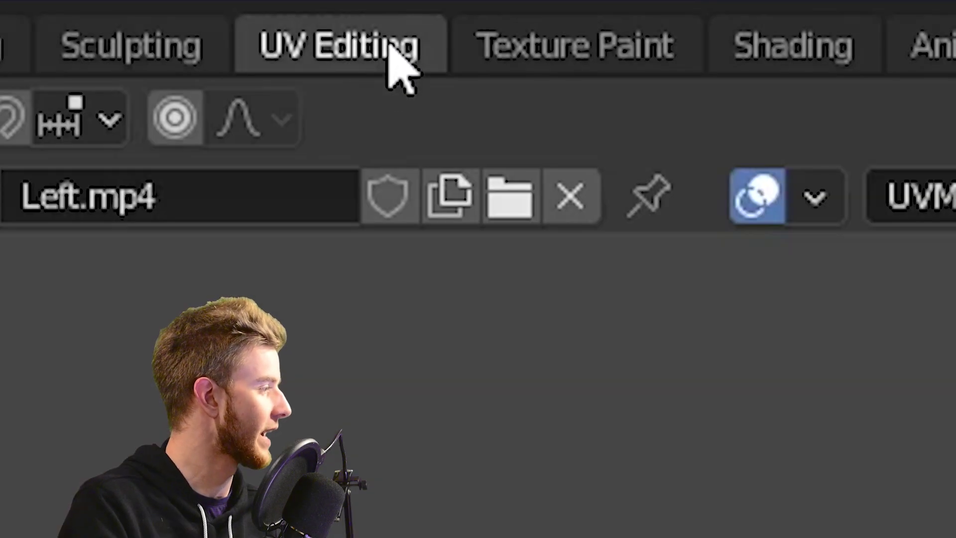
click(391, 47)
right_click(588, 315)
mouse_move(550, 247)
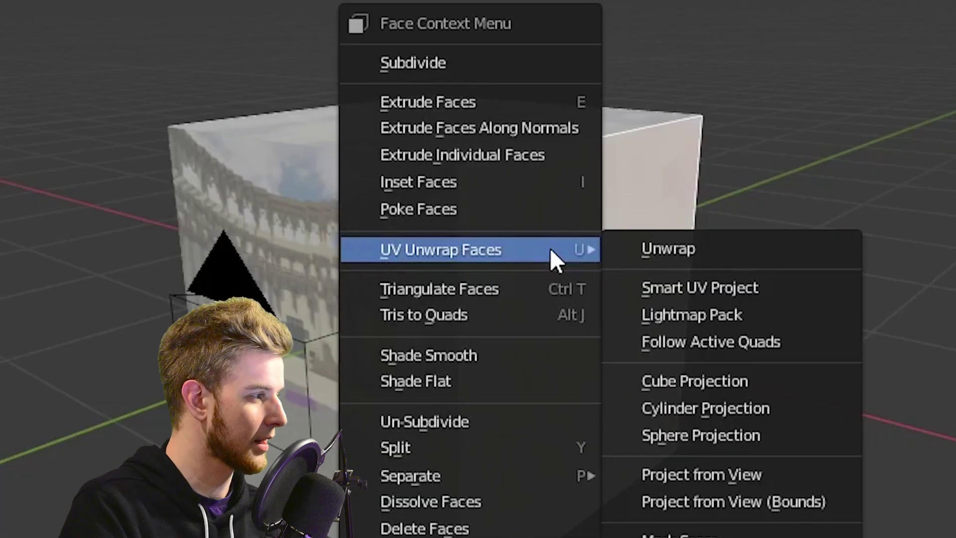
click(650, 247)
middle_drag(545, 530, 684, 463)
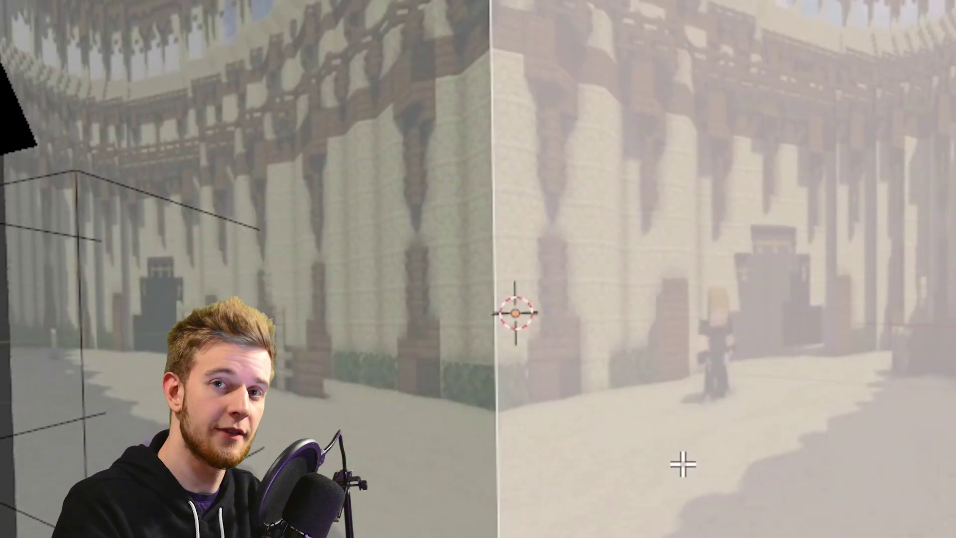
scroll(678, 461, down, 5)
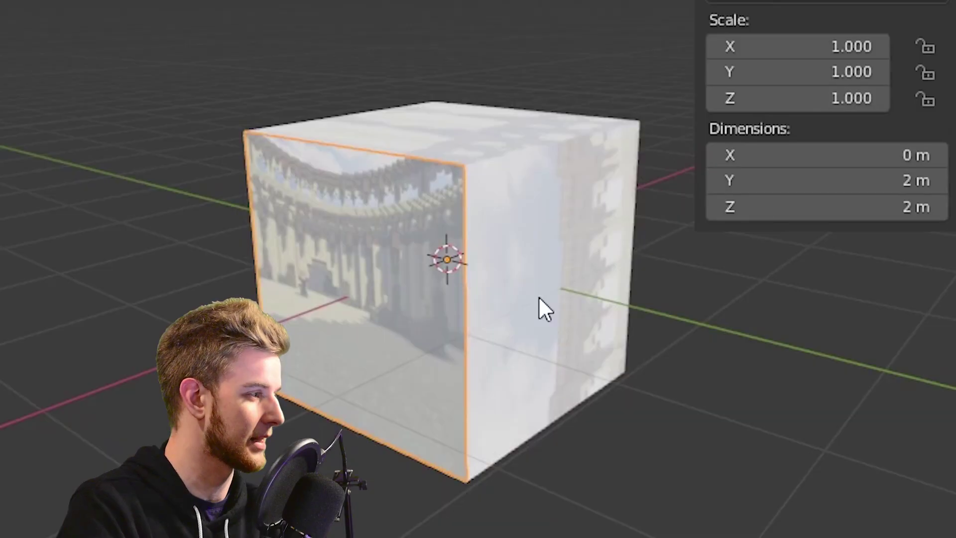
- Replace the Front material on the back face, Cube.005, with a new material named Back
click(540, 299)
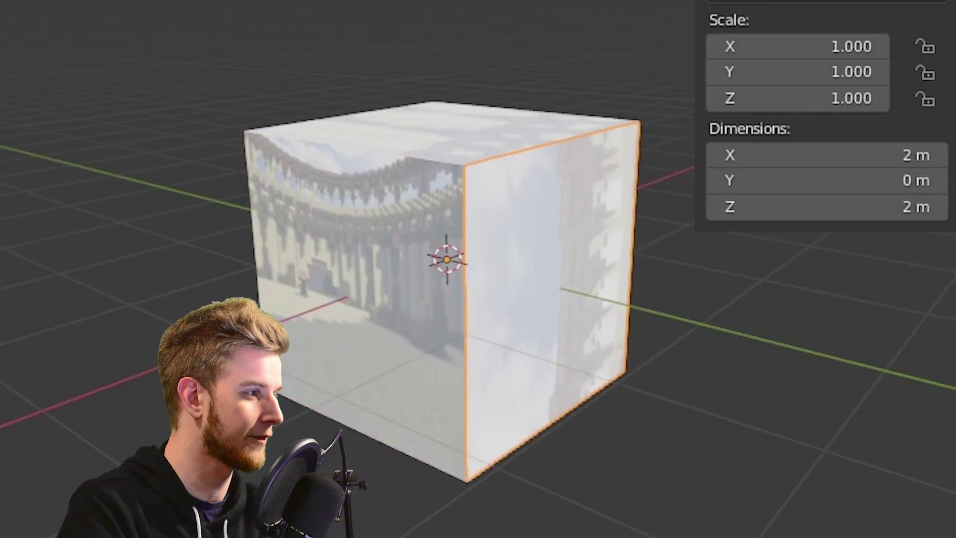
click(936, 143)
click(711, 313)
double_click(640, 172)
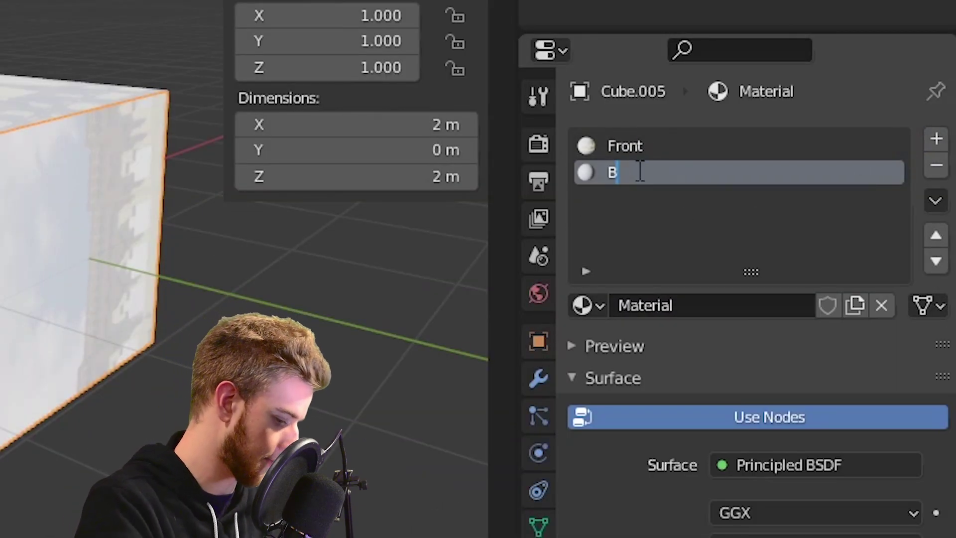
click(892, 150)
click(937, 165)
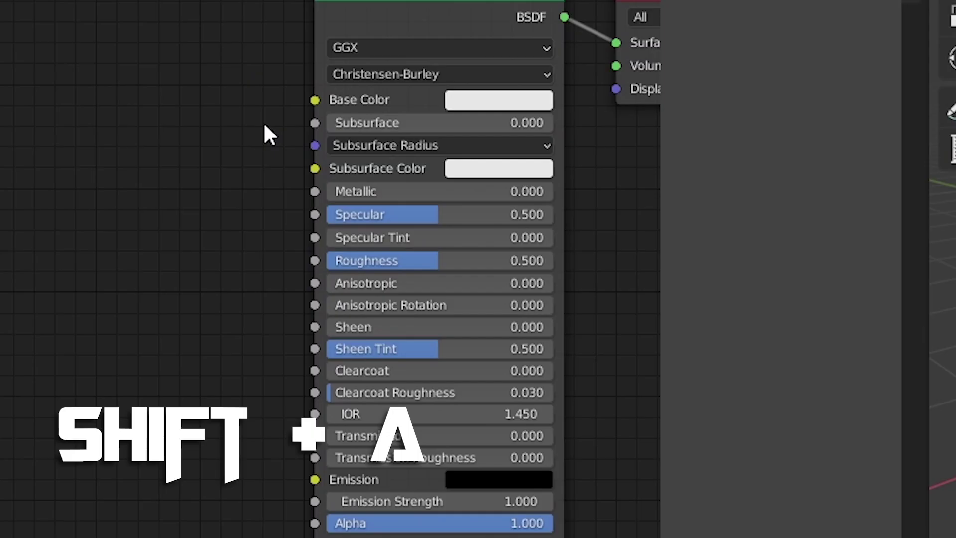
- Add an Image Texture node with Back.mp4 to the Back material and set it to 85 frames
click(202, 125)
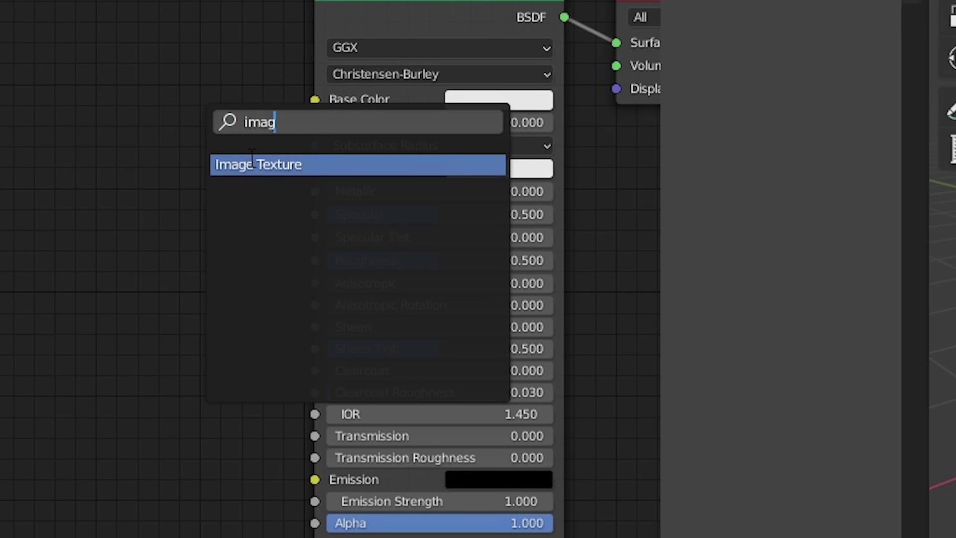
click(252, 165)
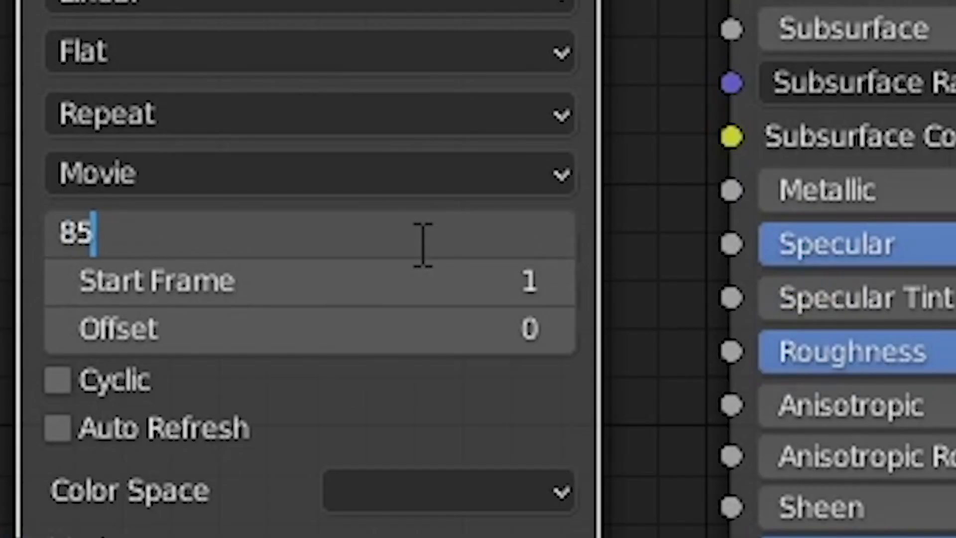
key(Return)
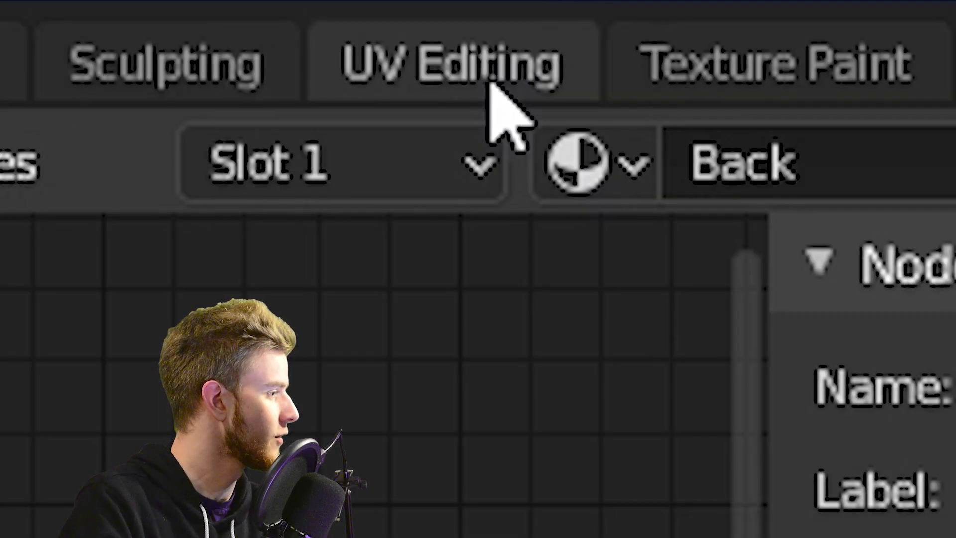
- In the UV Editing workspace, unwrap the back face, Cube.005, and rotate its UVs by 180 degrees
click(491, 84)
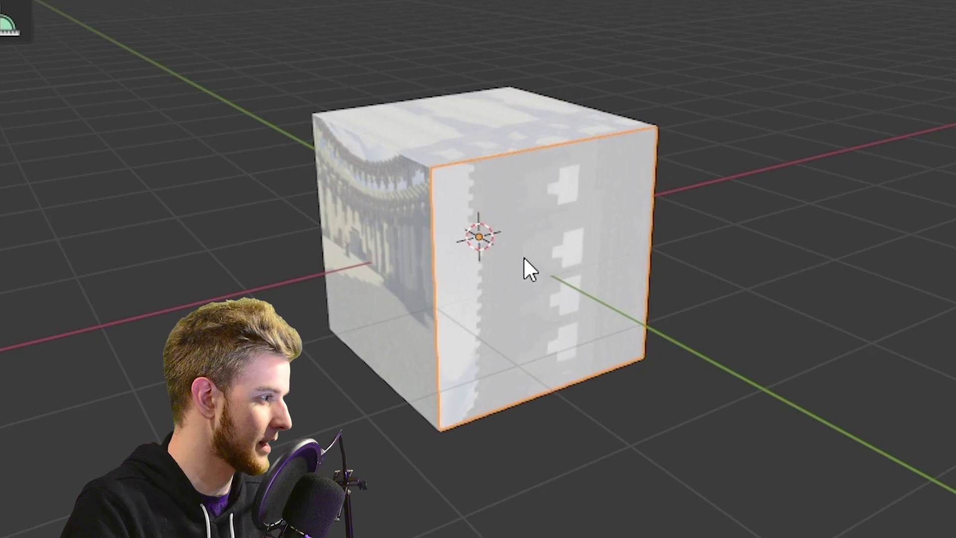
right_click(524, 256)
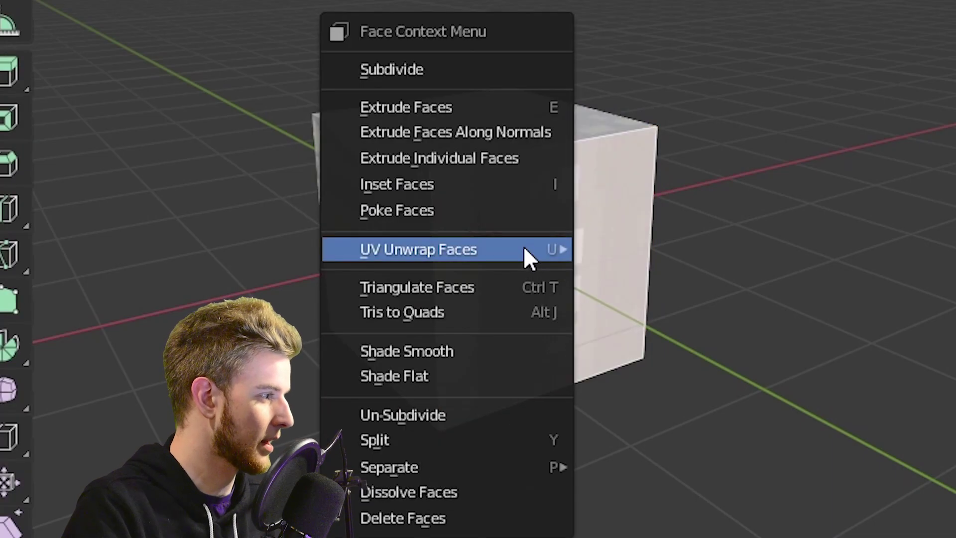
mouse_move(525, 255)
click(635, 249)
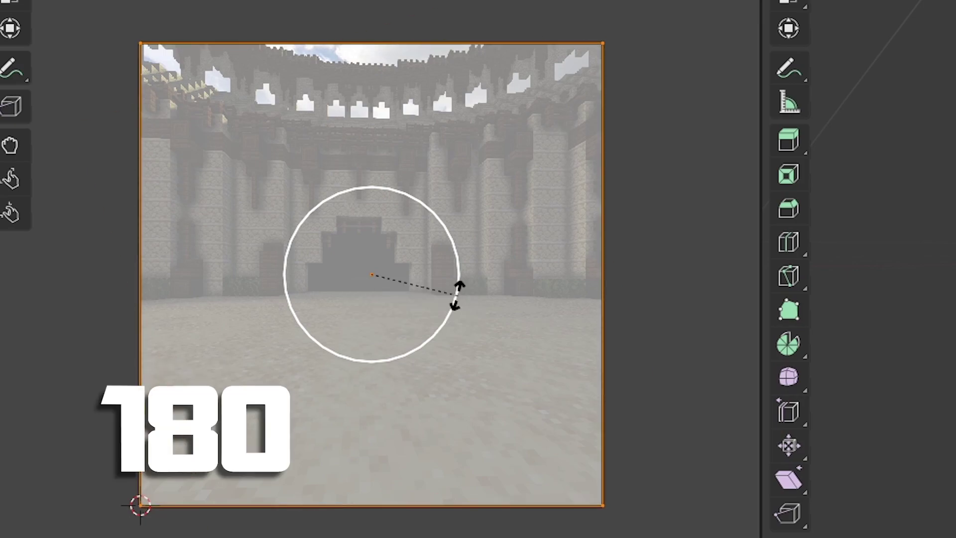
key(Return)
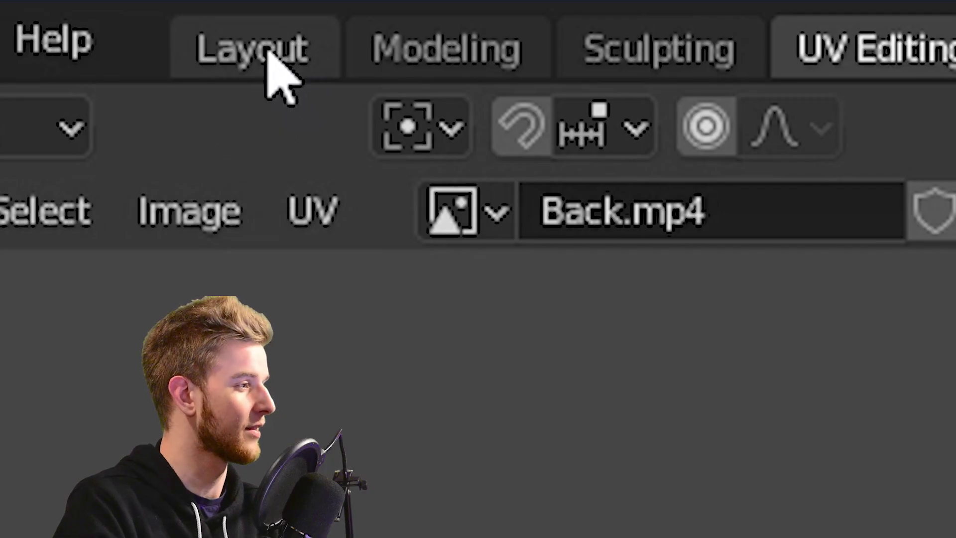
click(269, 50)
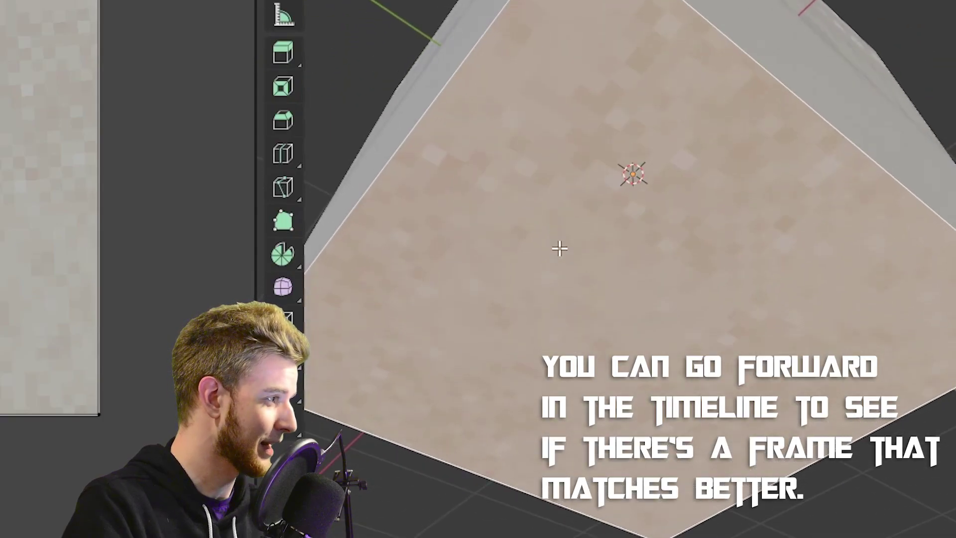
- Examine how the bottom face, Cube.006, lines up with the neighbouring faces of the cube
middle_drag(568, 253, 627, 334)
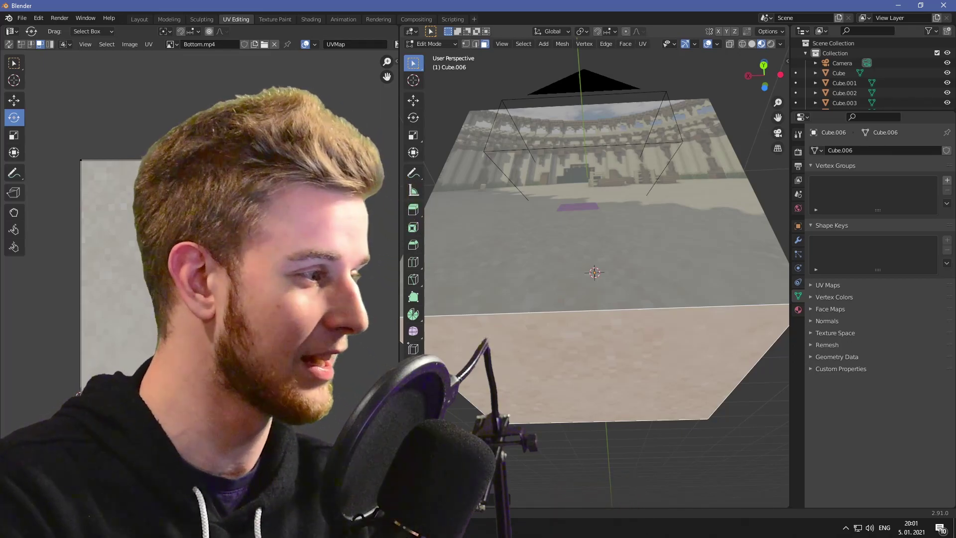
middle_drag(557, 330, 578, 349)
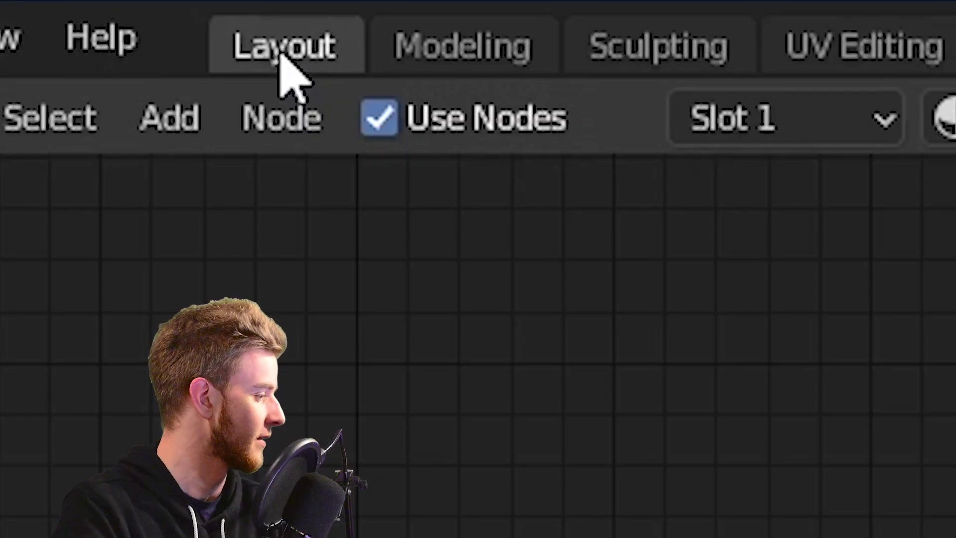
- In the Layout workspace, set the render engine to Cycles and lower the render and viewport sample counts
click(286, 70)
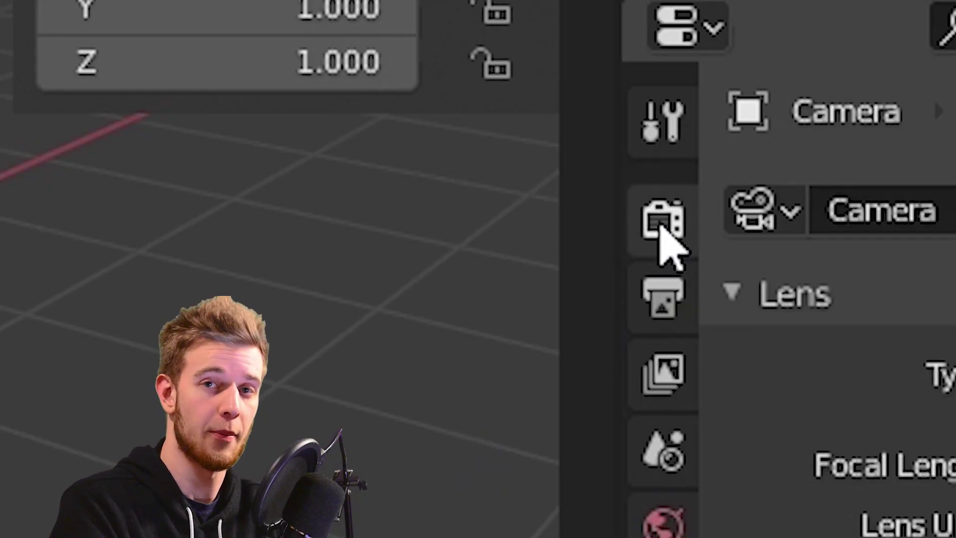
click(661, 228)
click(902, 169)
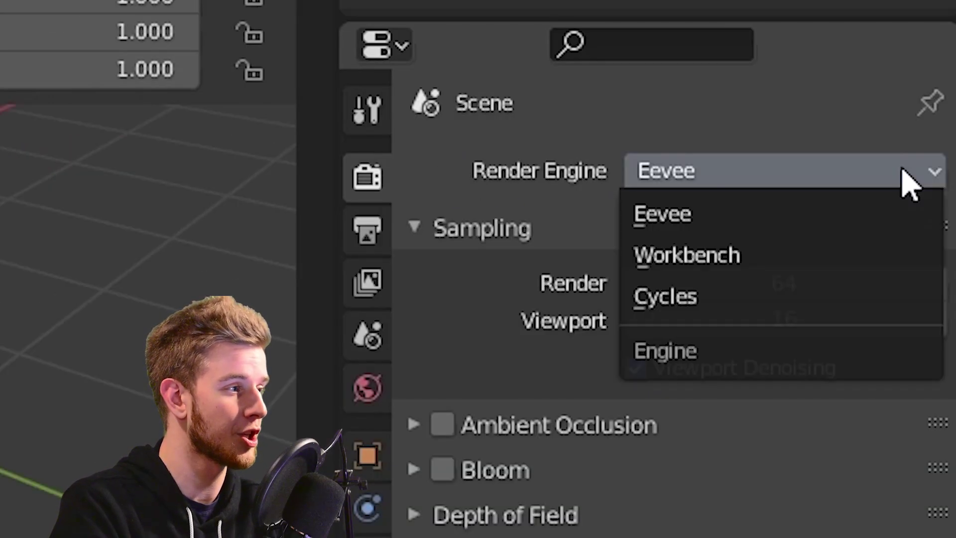
click(694, 302)
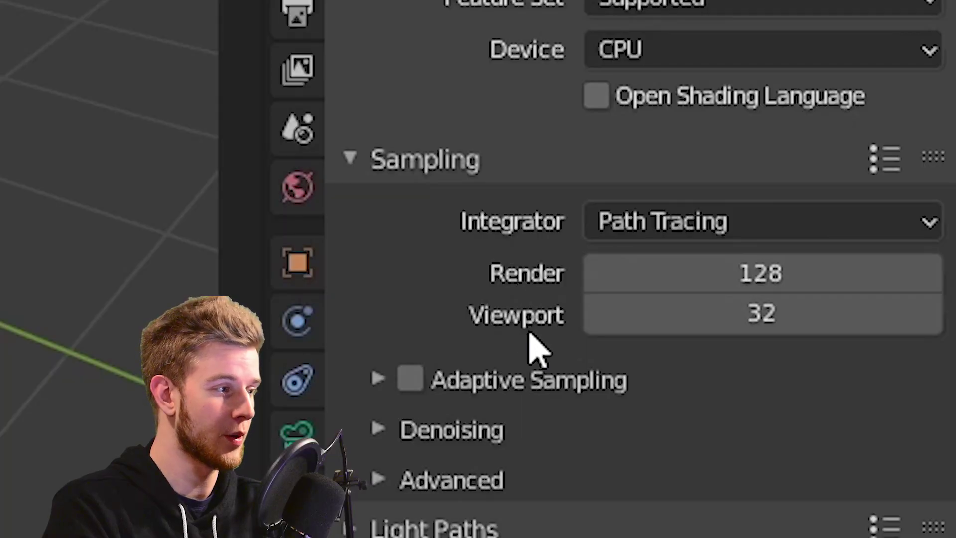
drag(797, 284, 672, 284)
drag(785, 327, 672, 326)
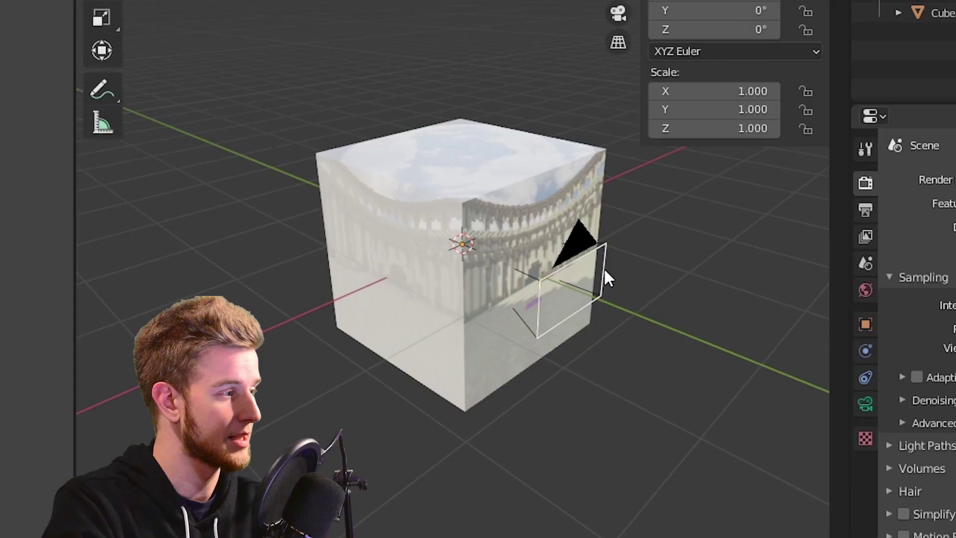
- Select the camera inside the cube and set its lens type to Panoramic with the Equirectangular panorama type
click(604, 268)
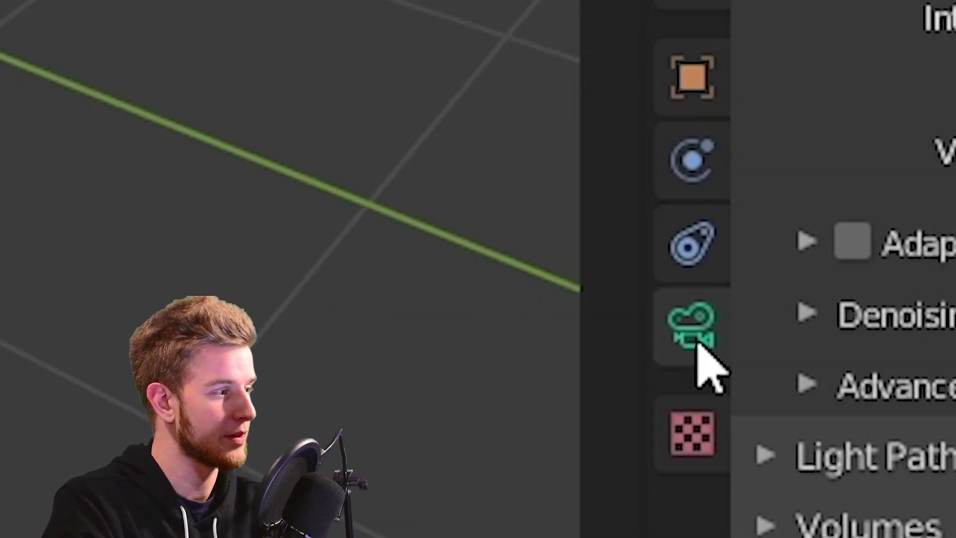
click(867, 407)
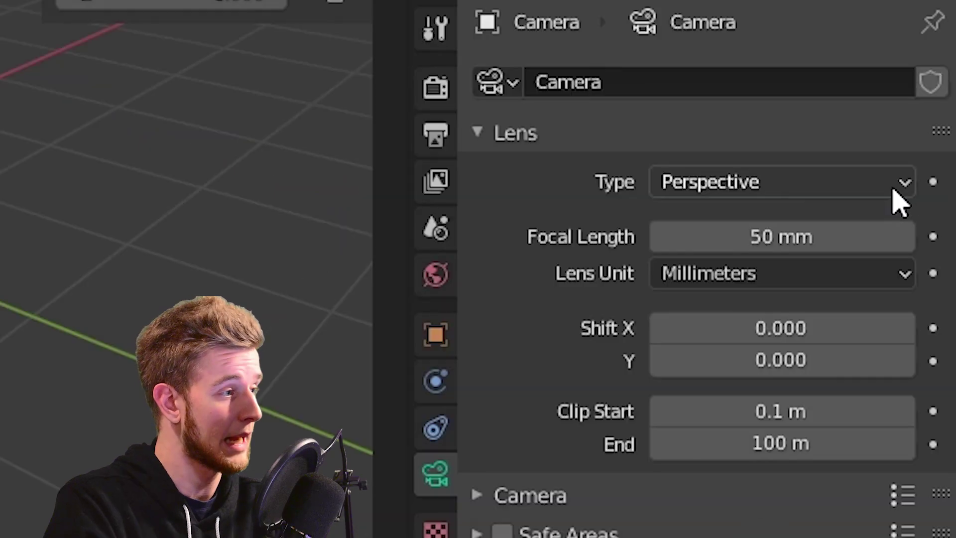
click(892, 188)
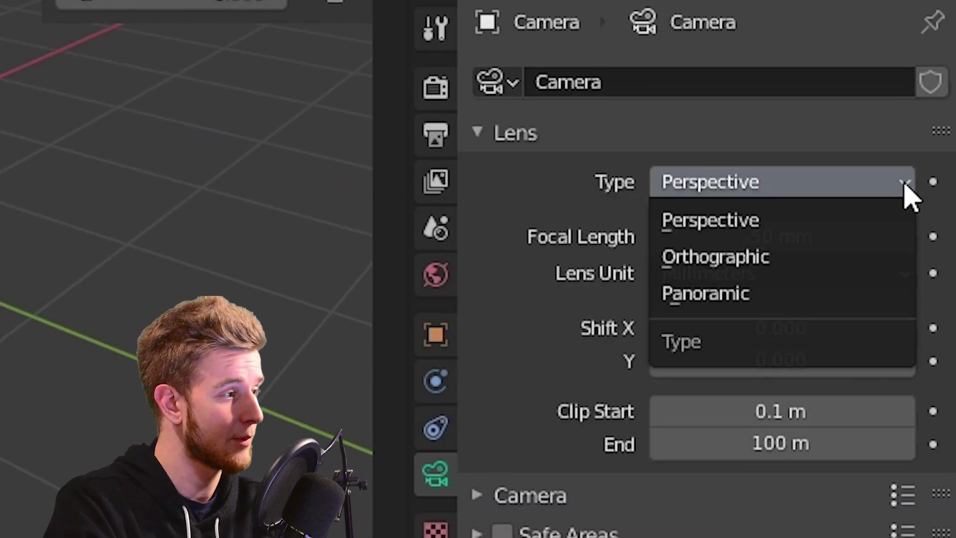
click(757, 292)
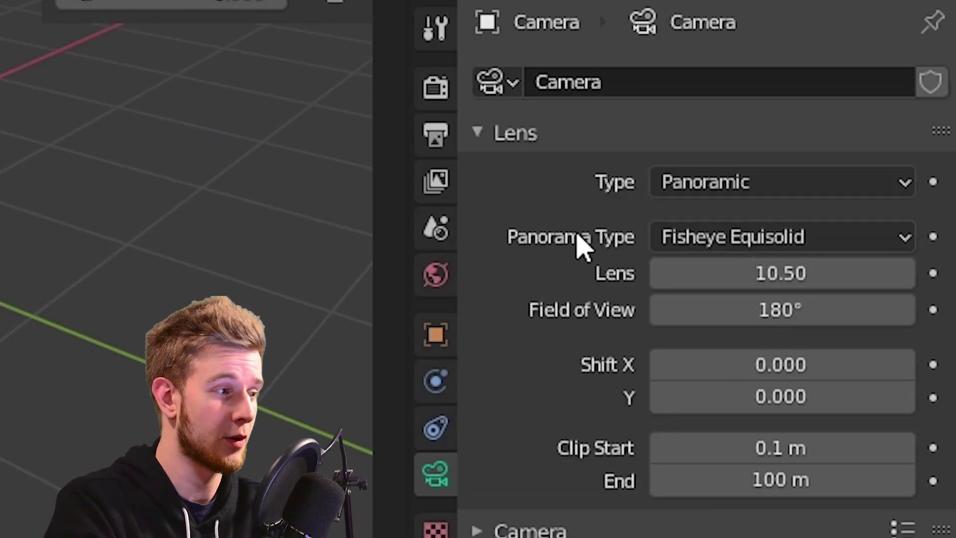
click(881, 242)
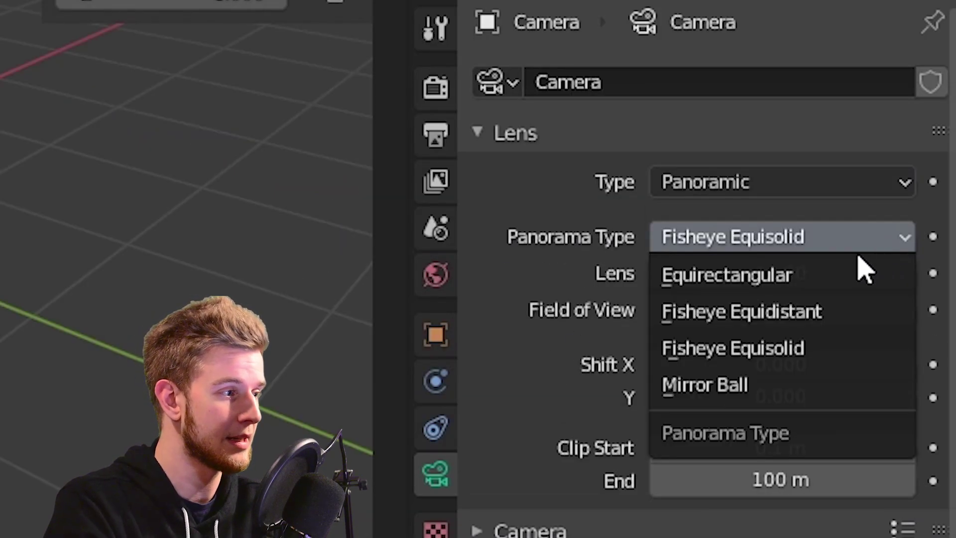
click(727, 273)
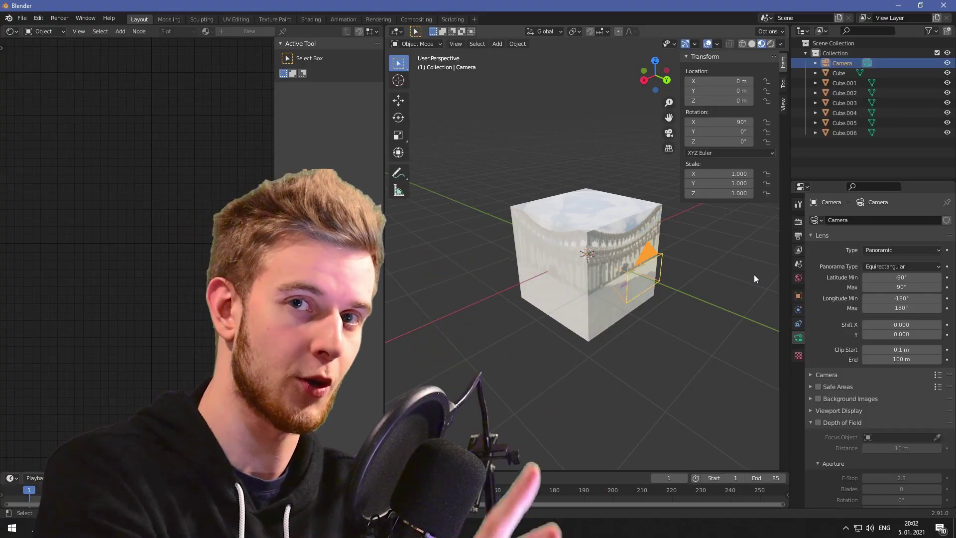
- Preview the scene through the panoramic camera in rendered viewport shading and return to the outside view
key(KP_0)
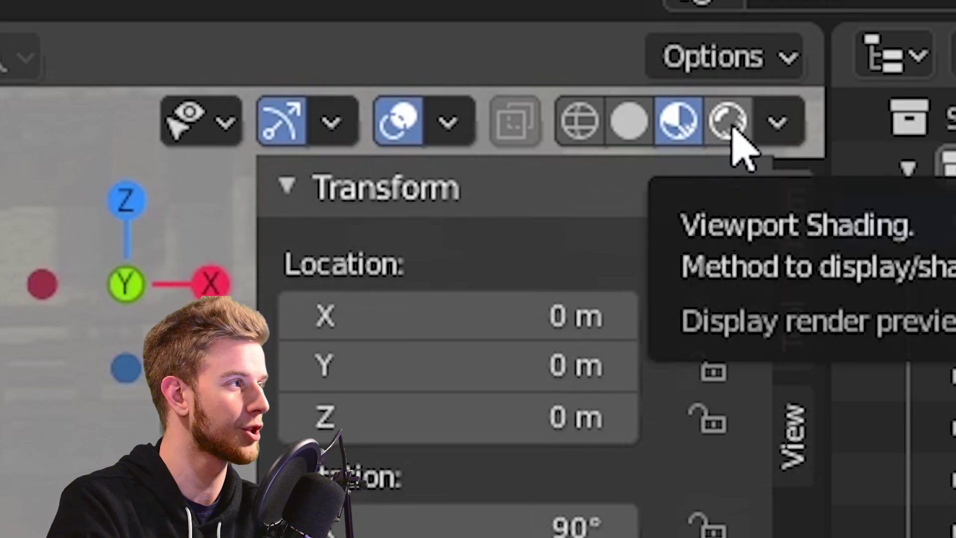
click(771, 44)
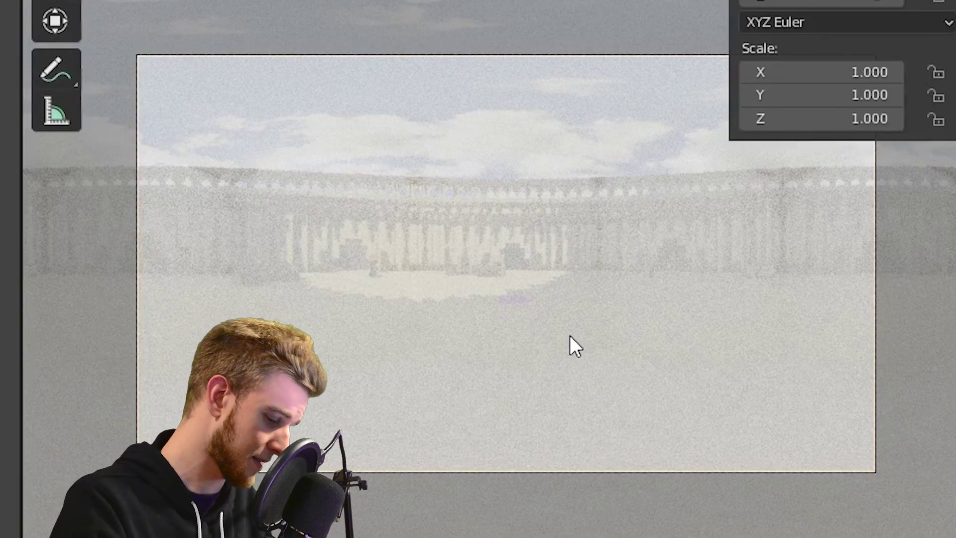
key(KP_0)
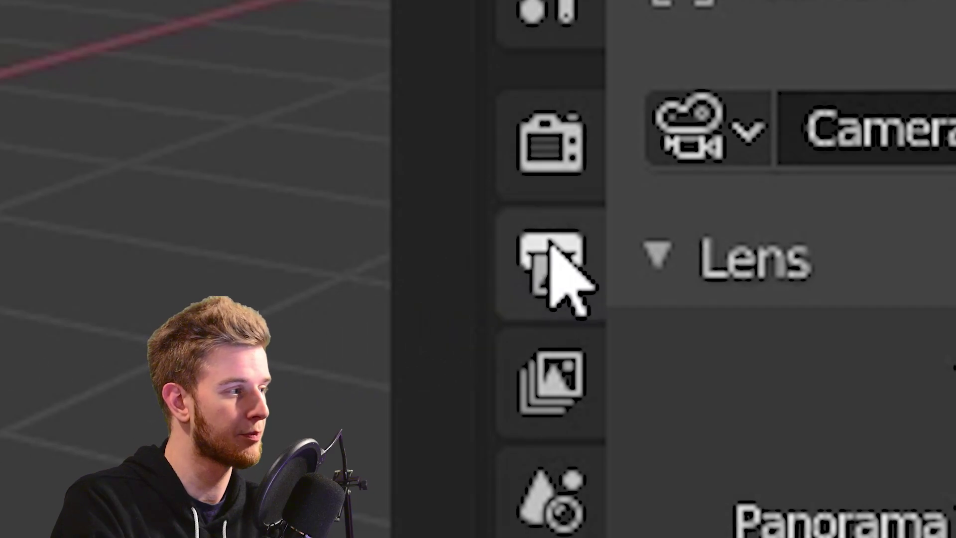
- Set the output file format to FFmpeg video and its path to a file starting with Full_vi in the Camera_Sides folder
click(799, 233)
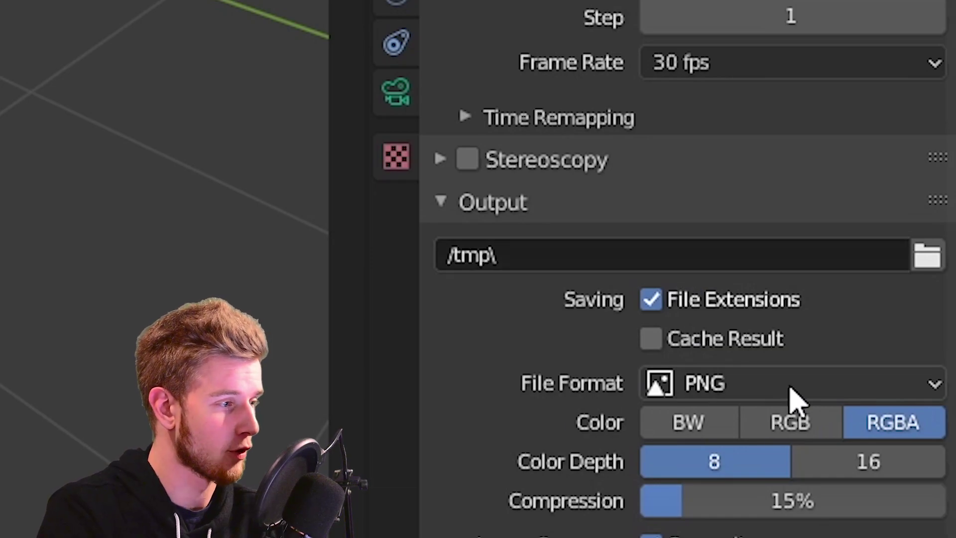
click(791, 389)
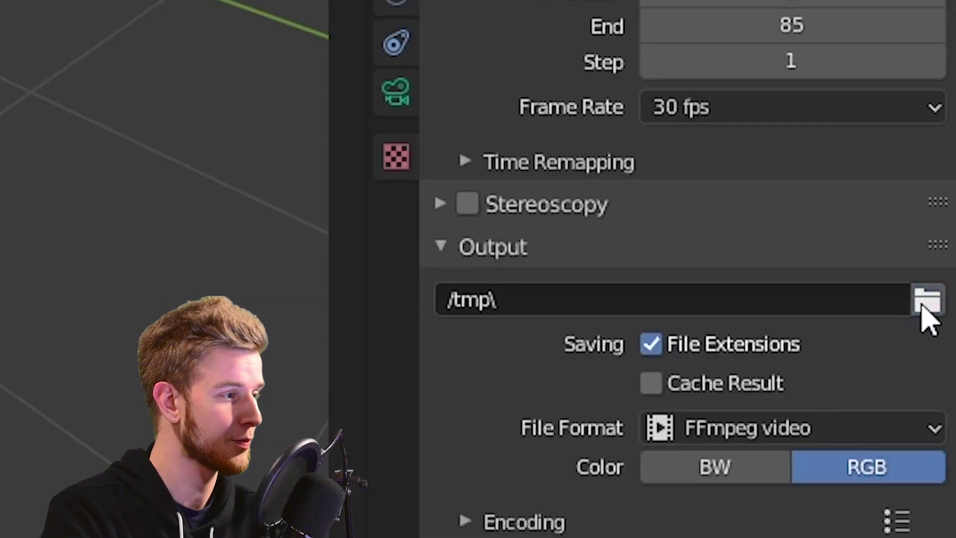
click(927, 301)
double_click(443, 214)
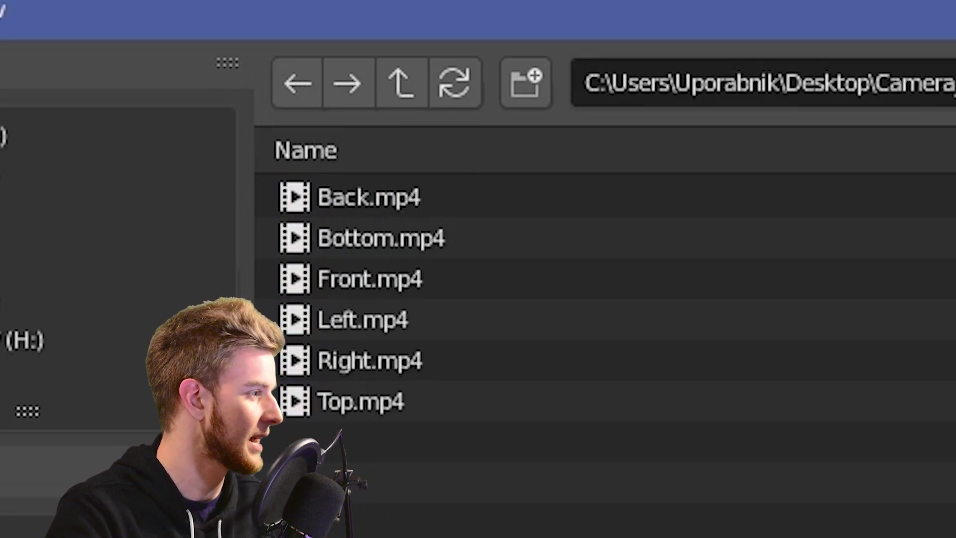
click(817, 367)
text(Full)
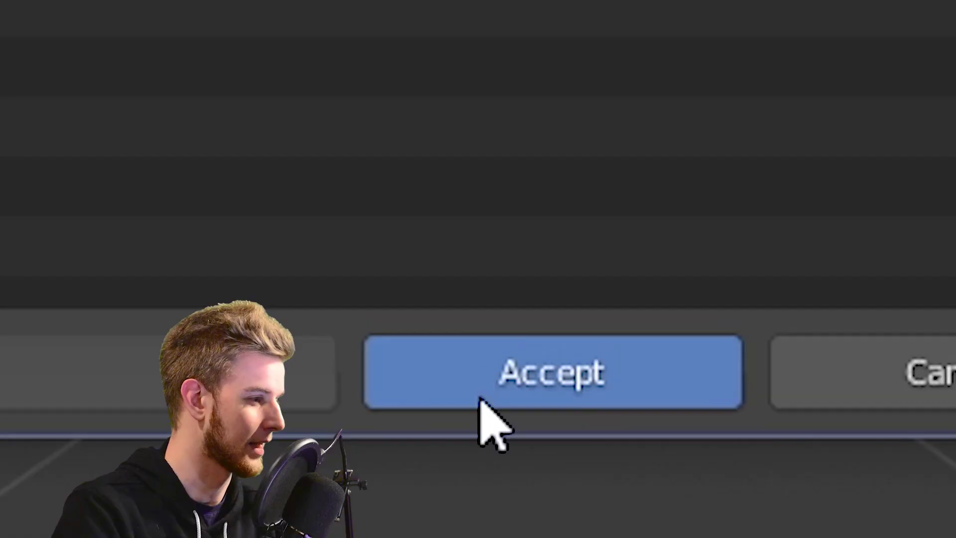
click(505, 397)
- Set the video encoding to the MPEG-4 container with High quality output
click(459, 395)
scroll(473, 278, down, 10)
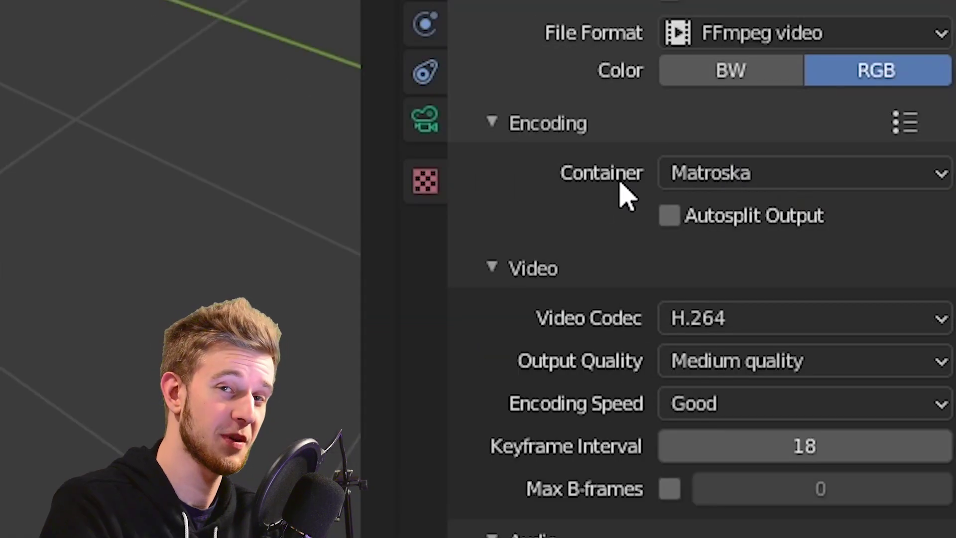
click(689, 20)
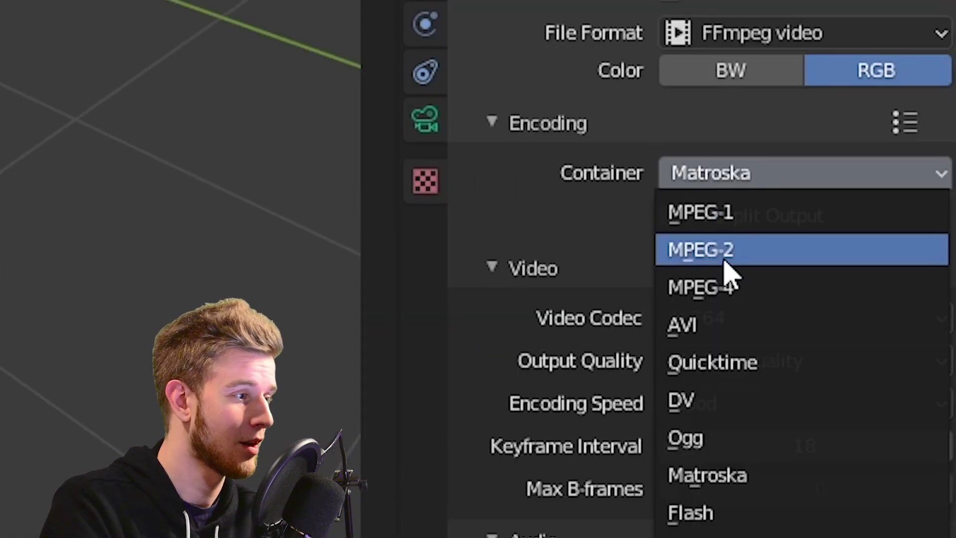
click(715, 288)
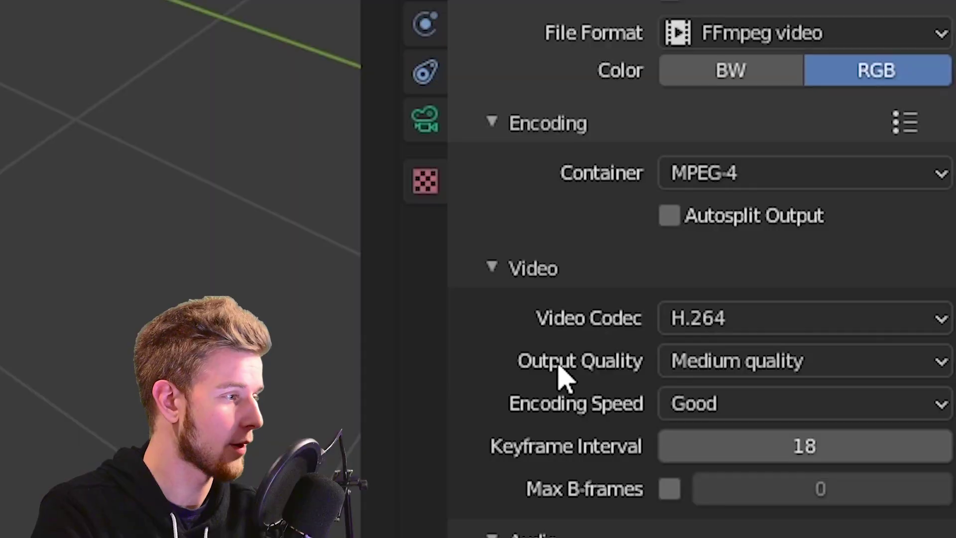
click(710, 381)
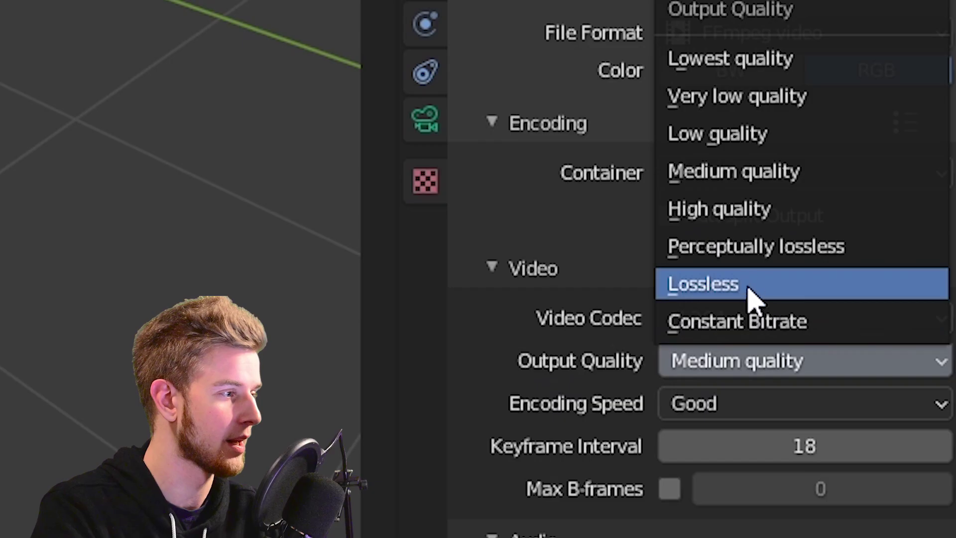
click(717, 210)
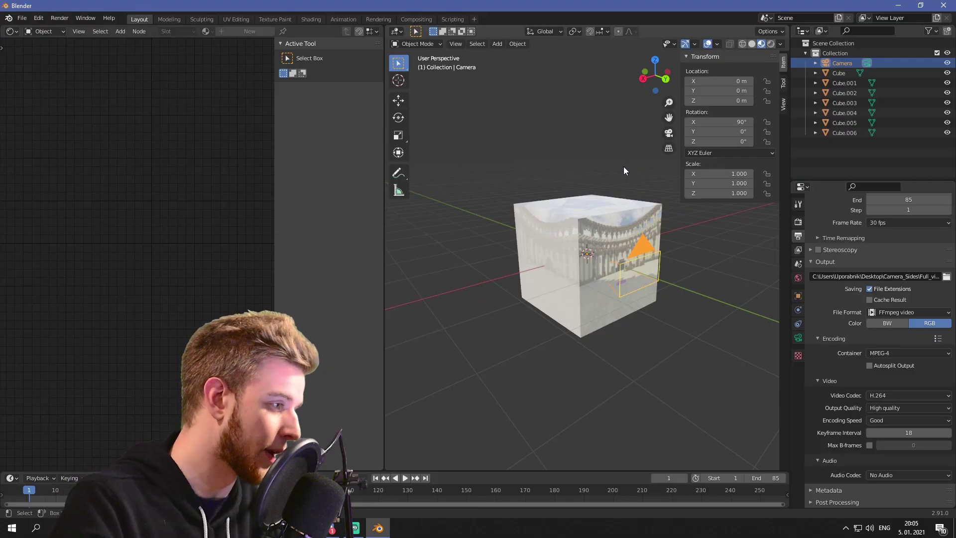
- Darken the Principled BSDF Base Color to black in the Front material and the other face materials
key(KP_0)
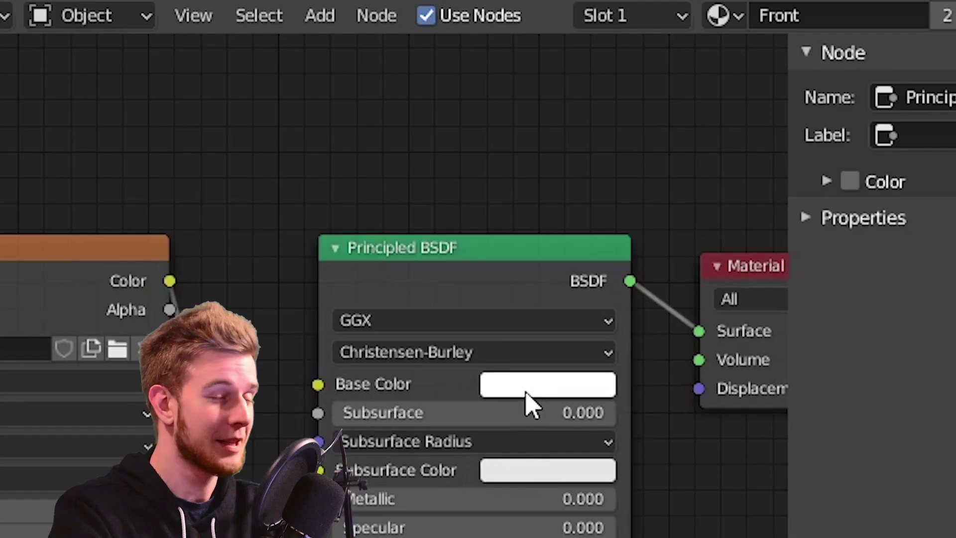
click(533, 393)
drag(710, 124, 704, 200)
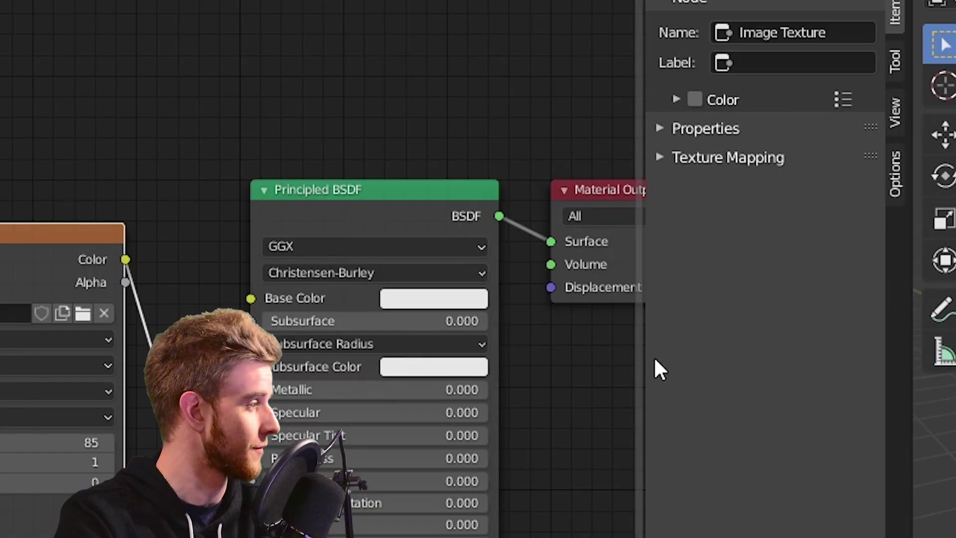
click(433, 298)
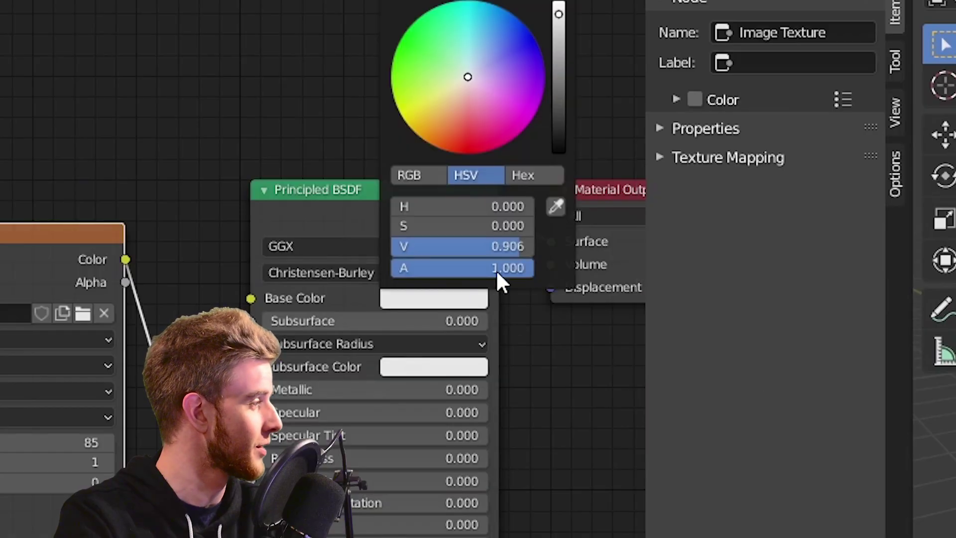
drag(565, 118, 562, 150)
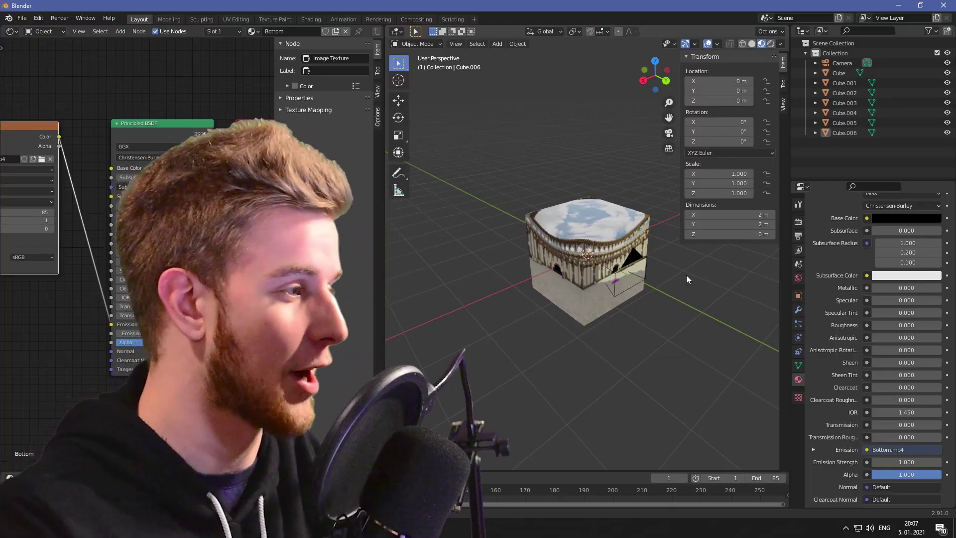
- Check the black base colors through the panoramic camera in rendered shading and leave the camera view
key(KP_0)
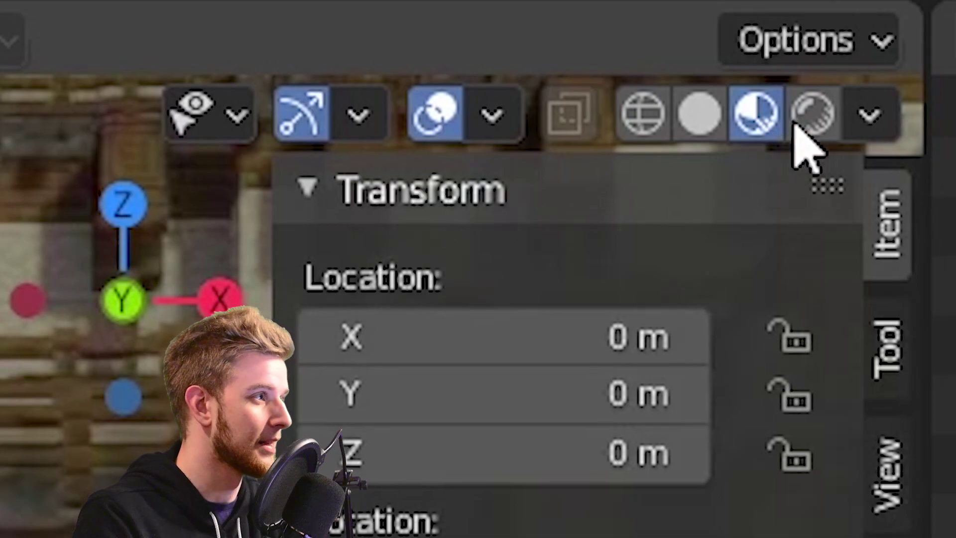
click(771, 44)
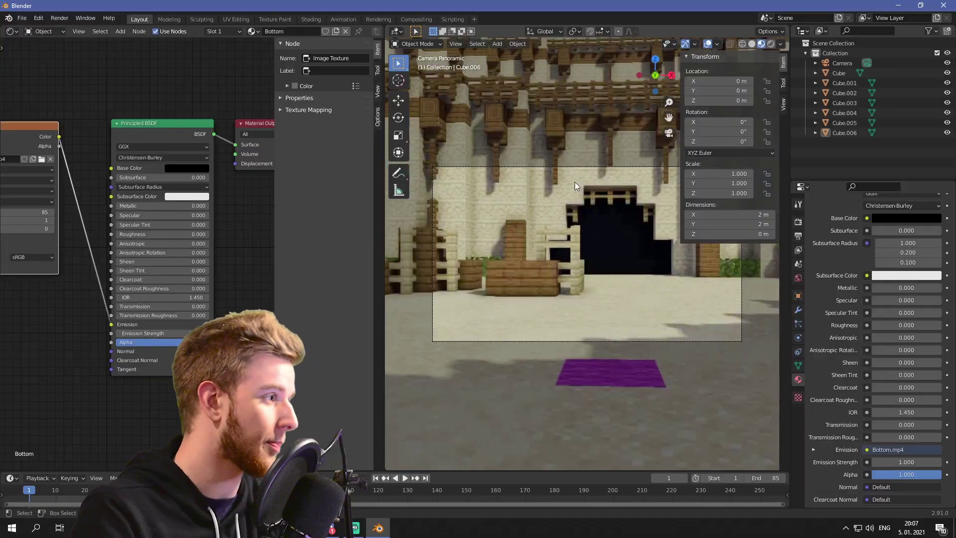
key(KP_0)
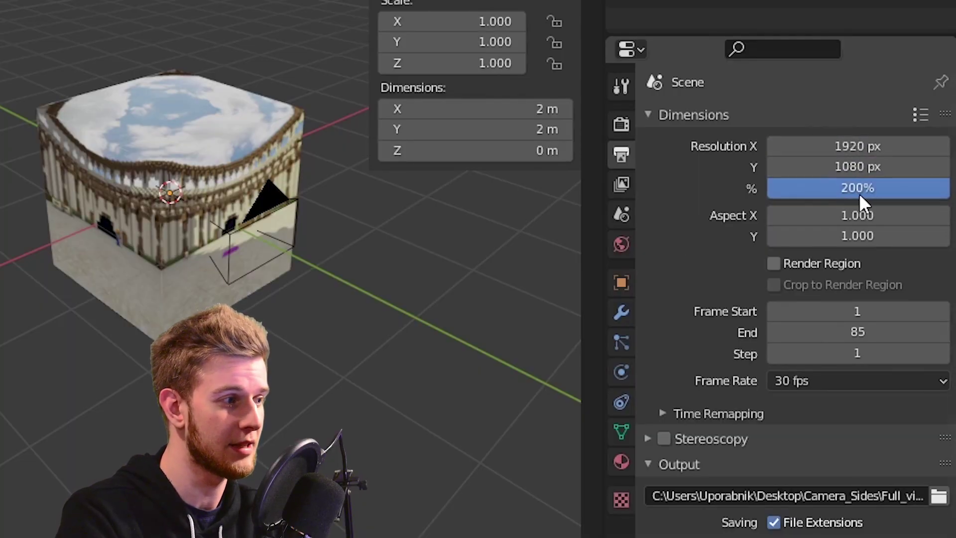
- Review the resolution, frame range and output settings, and render the full animation
scroll(869, 192, down, 2)
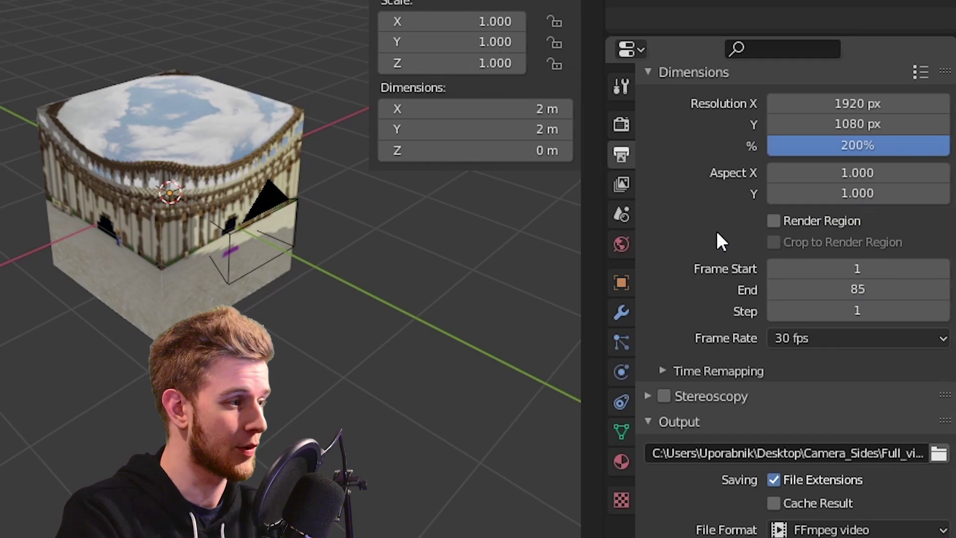
scroll(717, 231, down, 8)
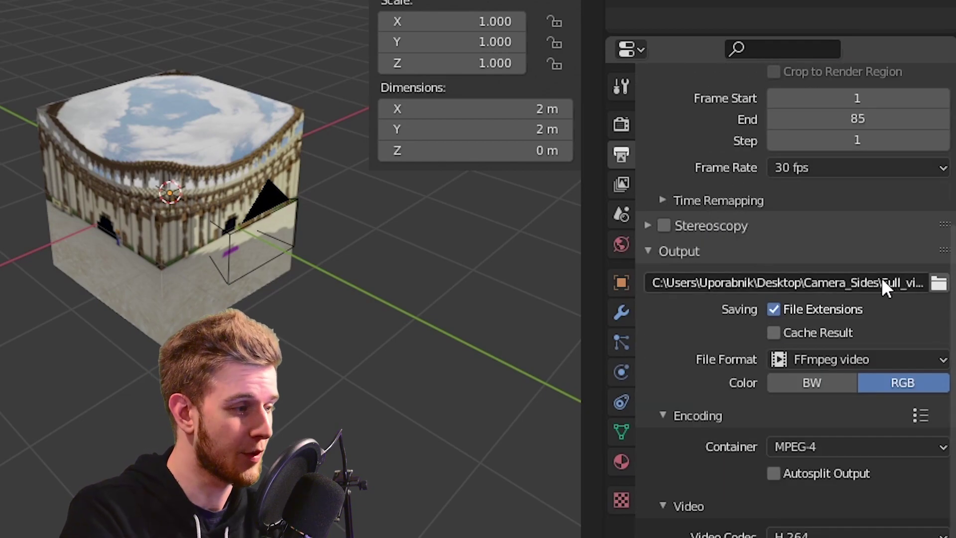
scroll(813, 343, down, 2)
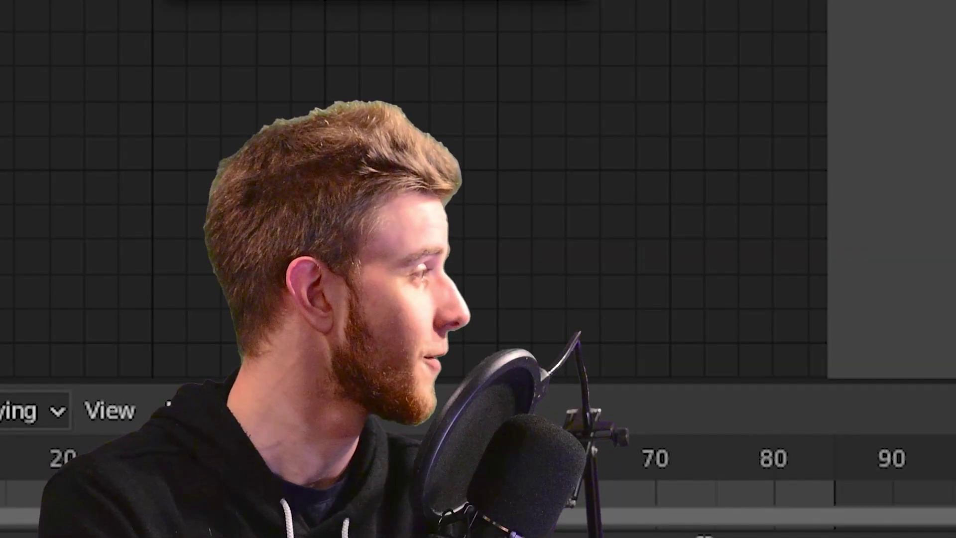
click(227, 35)
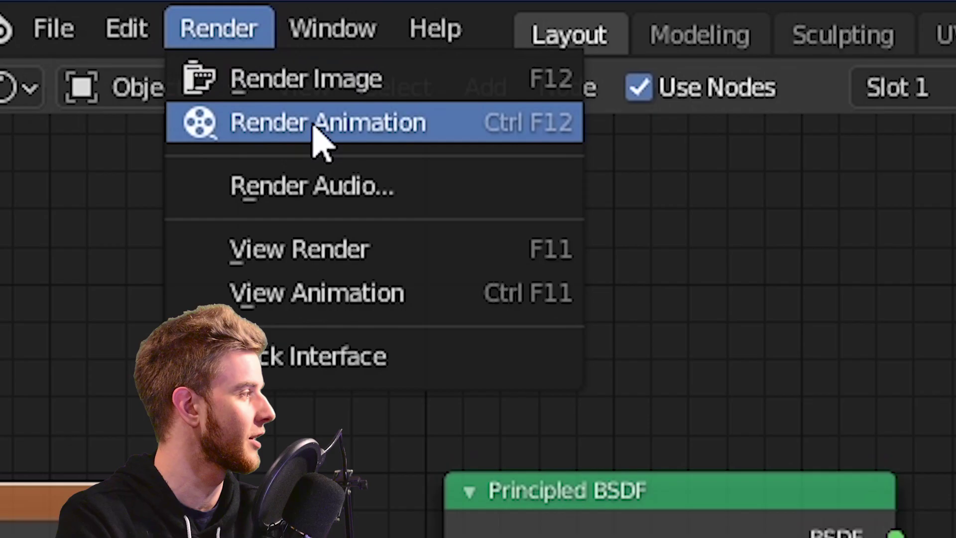
click(314, 129)
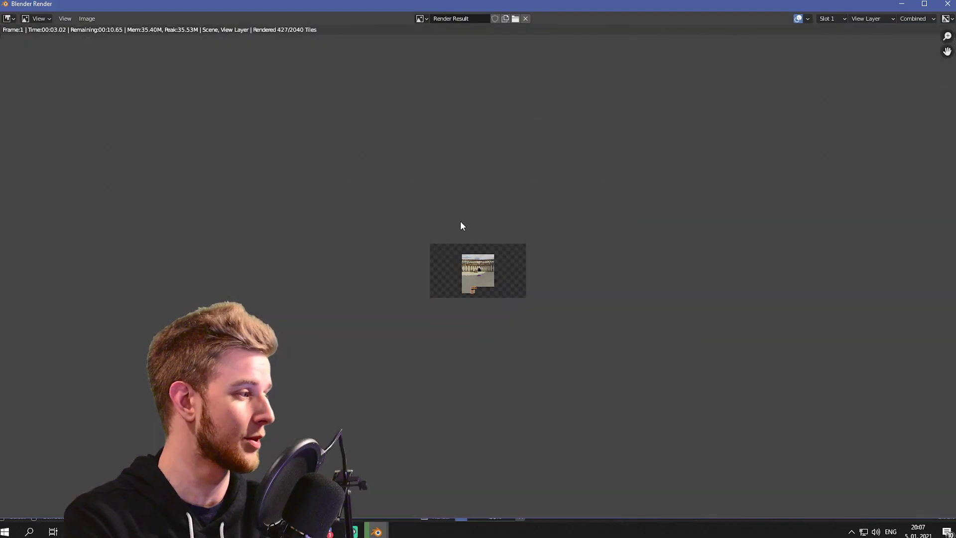
scroll(462, 226, up, 6)
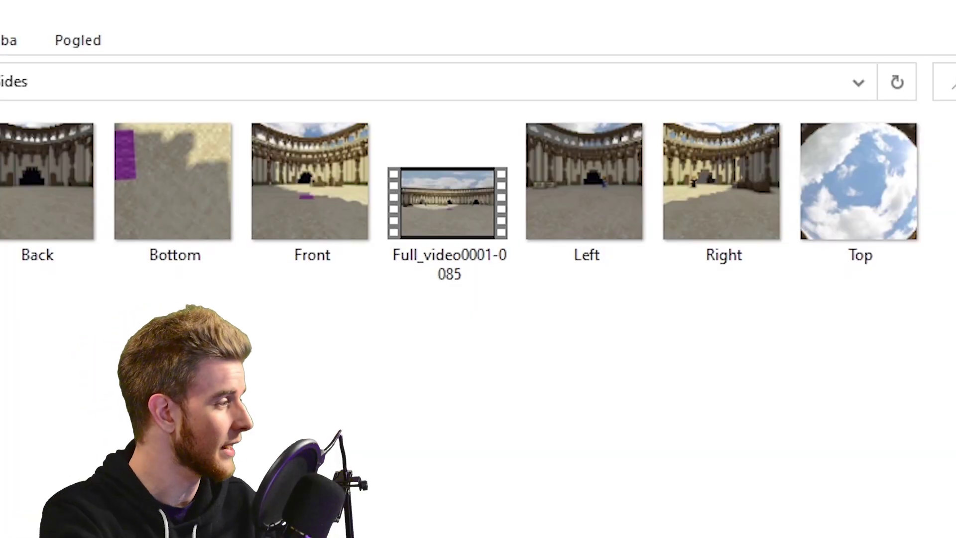
- Play the rendered Full_video0001-0085 file from the Camera_Sides folder and rename it to Full_video
double_click(449, 241)
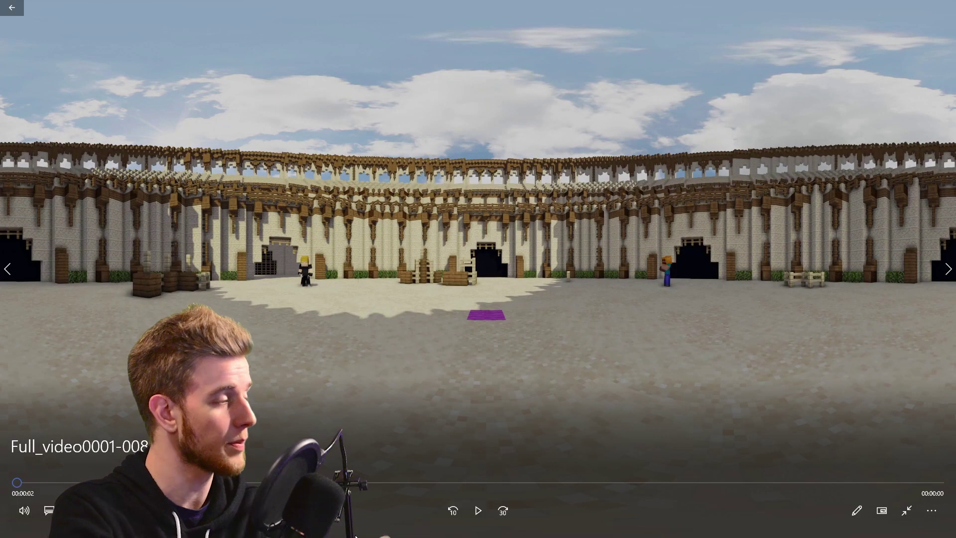
click(478, 511)
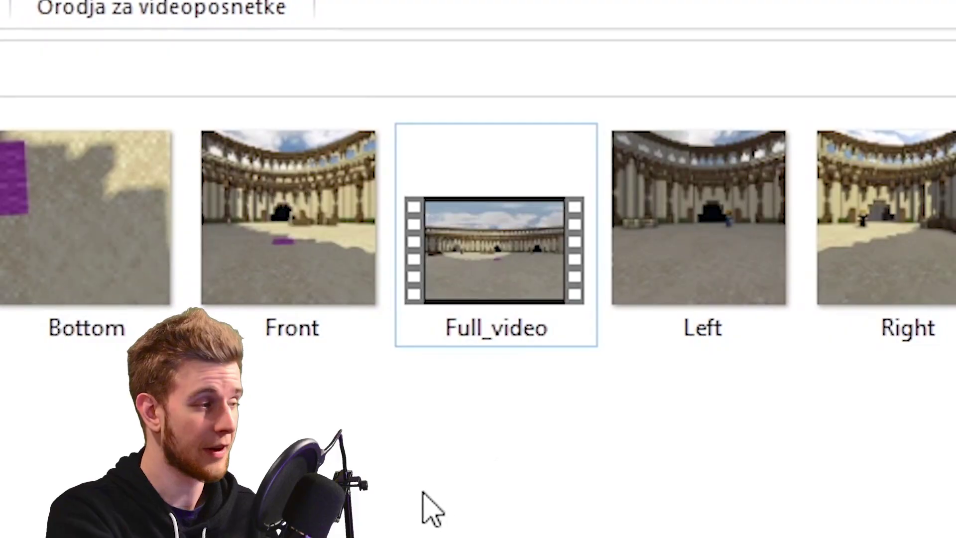
click(517, 330)
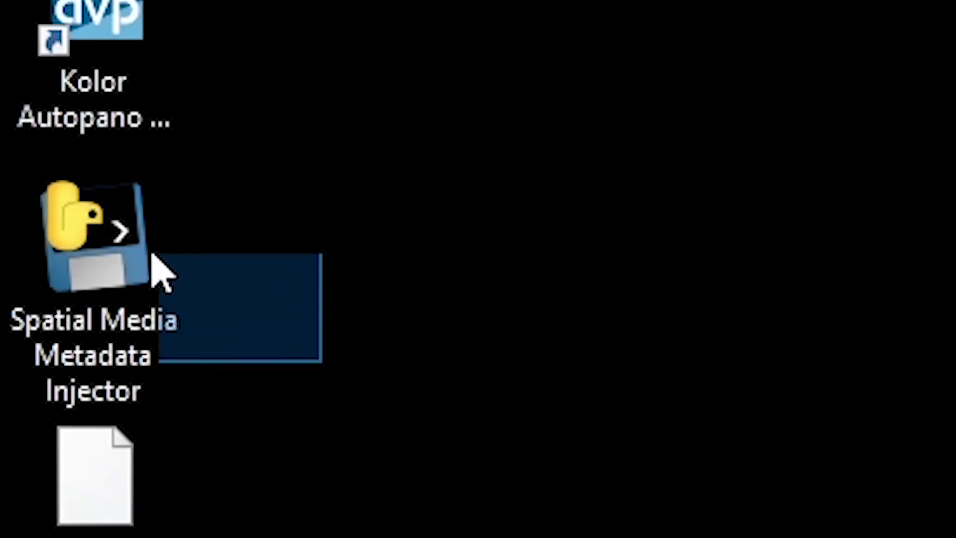
- Download 360.Video.Metadata.Tool.win.zip from the Spatial Media Metadata Injector releases page on GitHub
drag(152, 256, 10, 205)
click(495, 288)
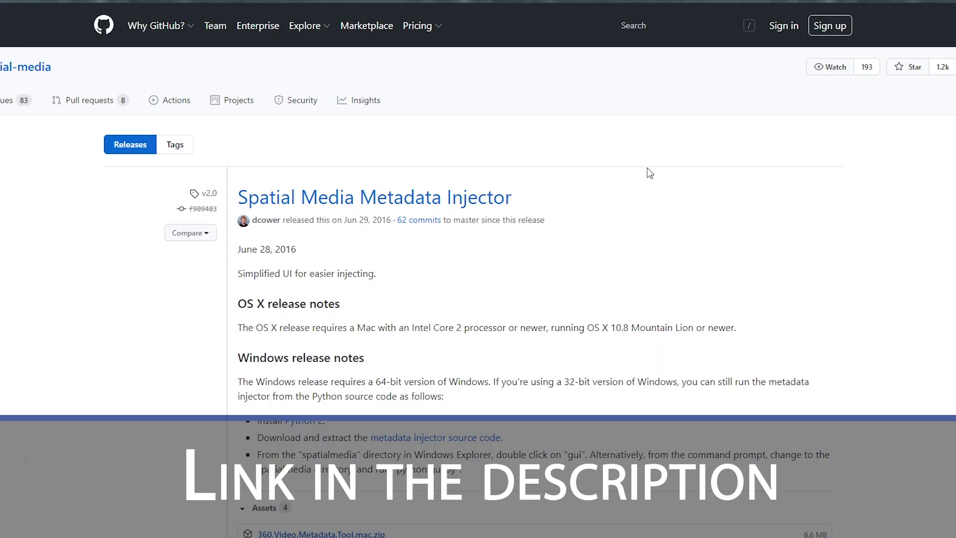
scroll(645, 168, down, 2)
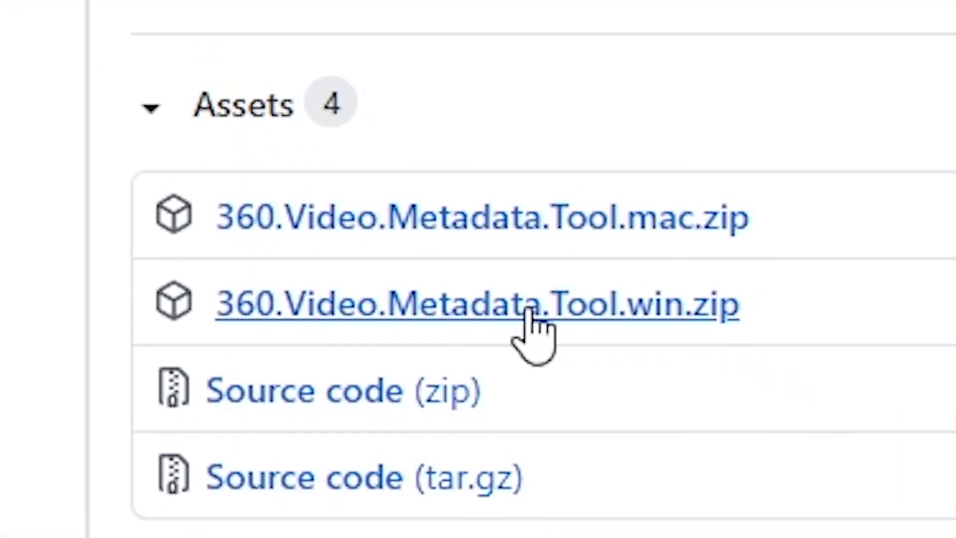
click(401, 309)
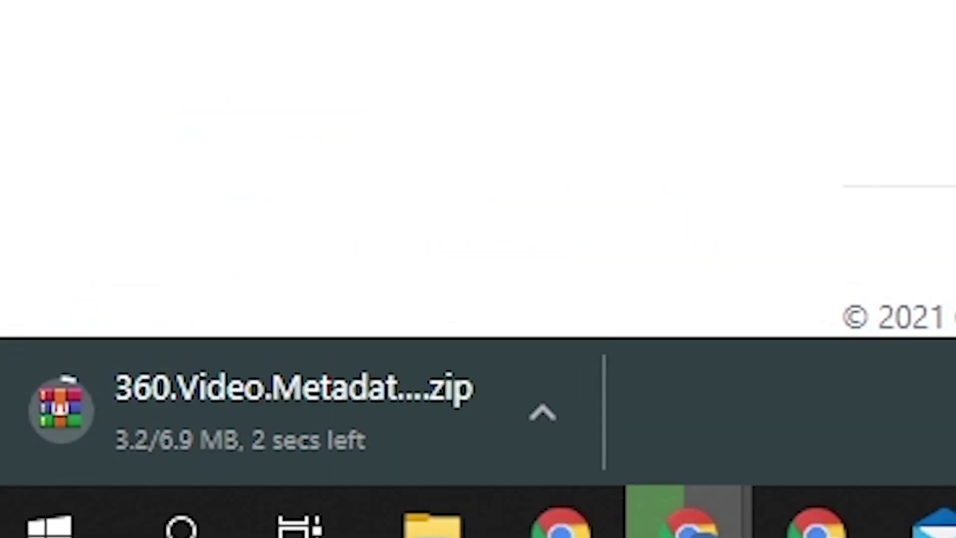
drag(294, 408, 299, 324)
- Launch the Spatial Media Metadata Injector and open Full_video from the Camera_Sides folder in it
double_click(75, 43)
drag(384, 303, 206, 239)
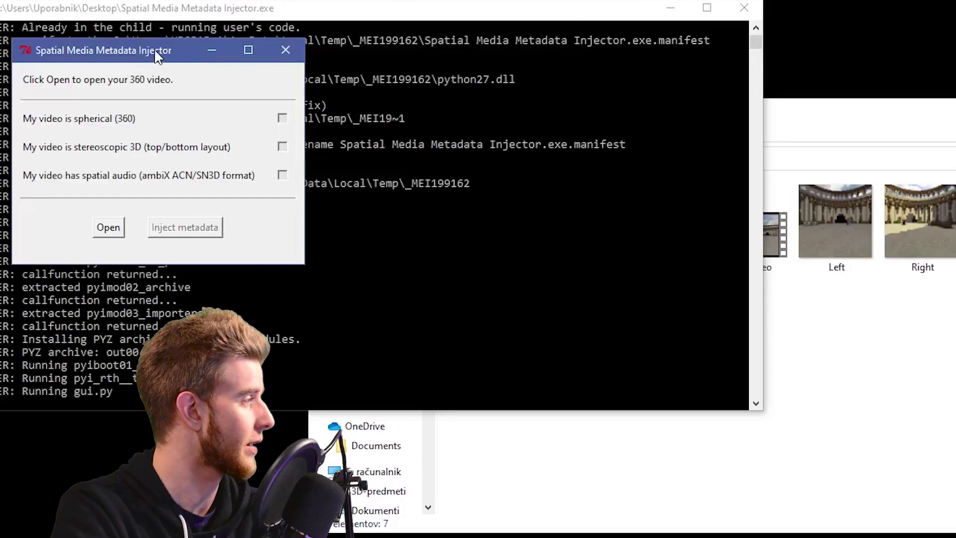
drag(128, 47, 298, 104)
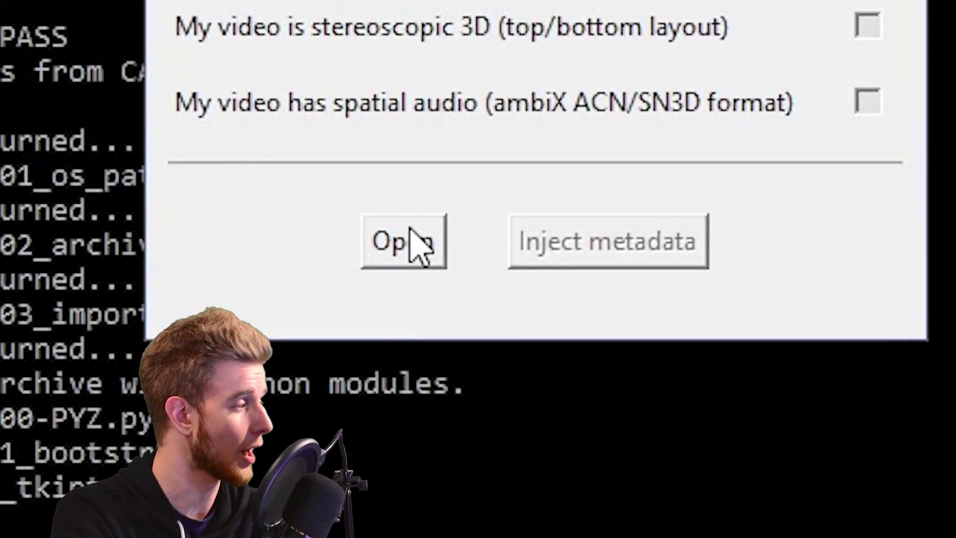
click(426, 233)
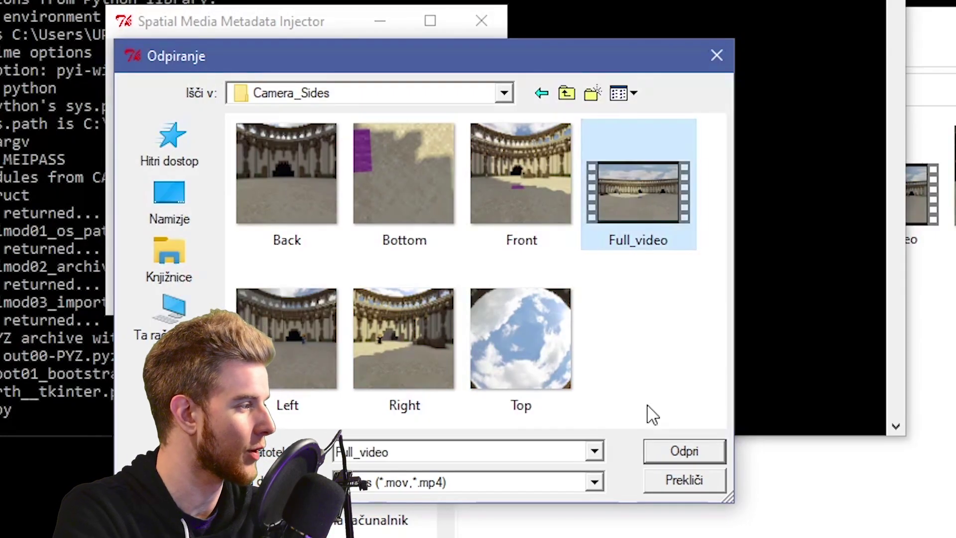
click(686, 450)
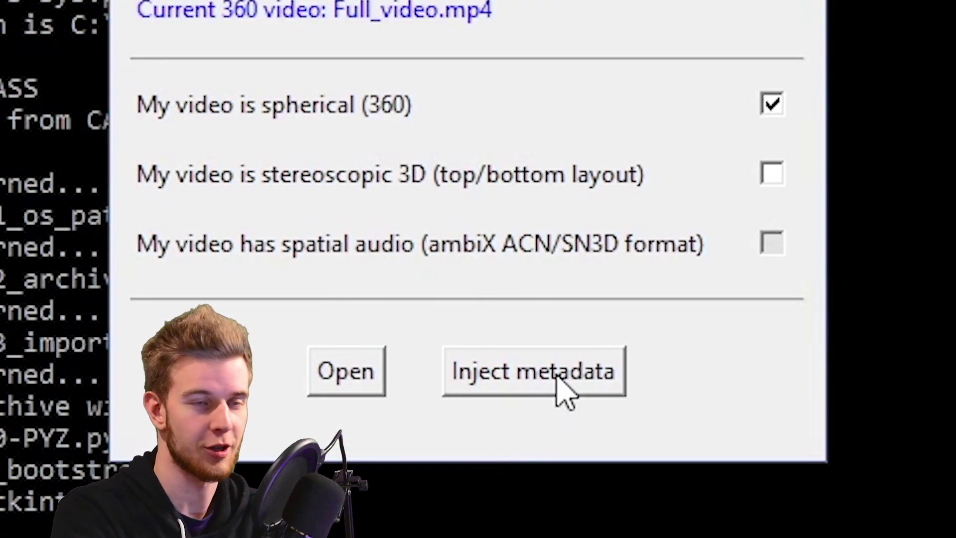
- Inject the spherical (360) metadata and save the new video as Full_video_injected in the Camera_Sides folder
click(563, 386)
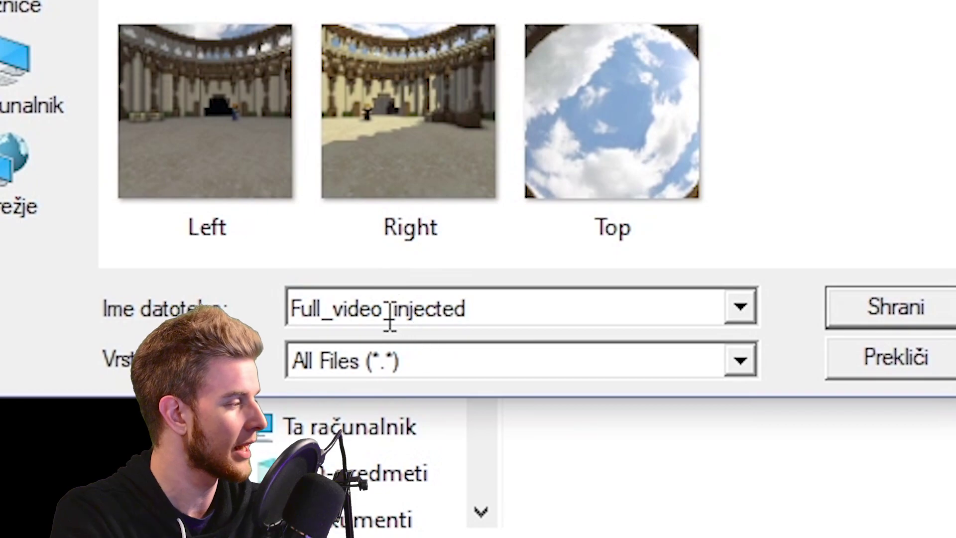
click(578, 310)
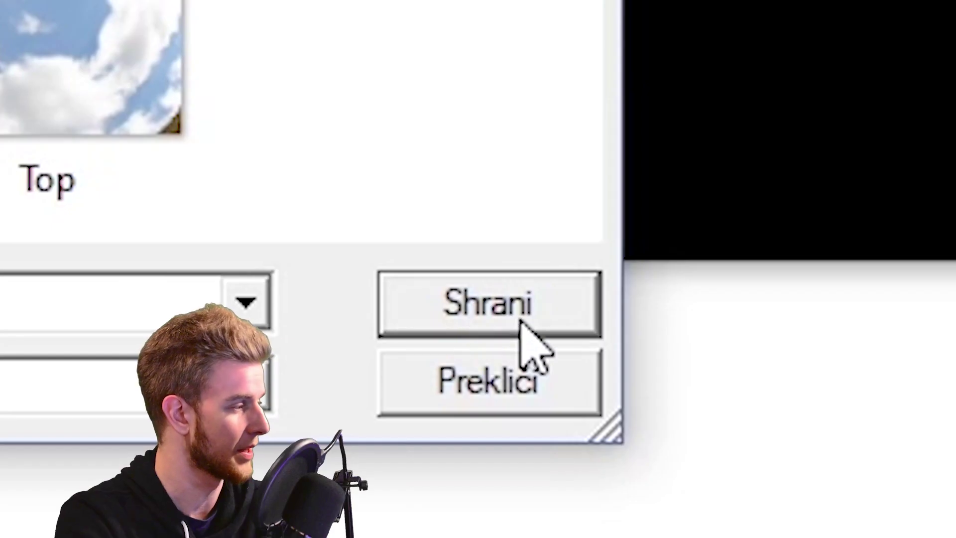
click(447, 316)
click(352, 122)
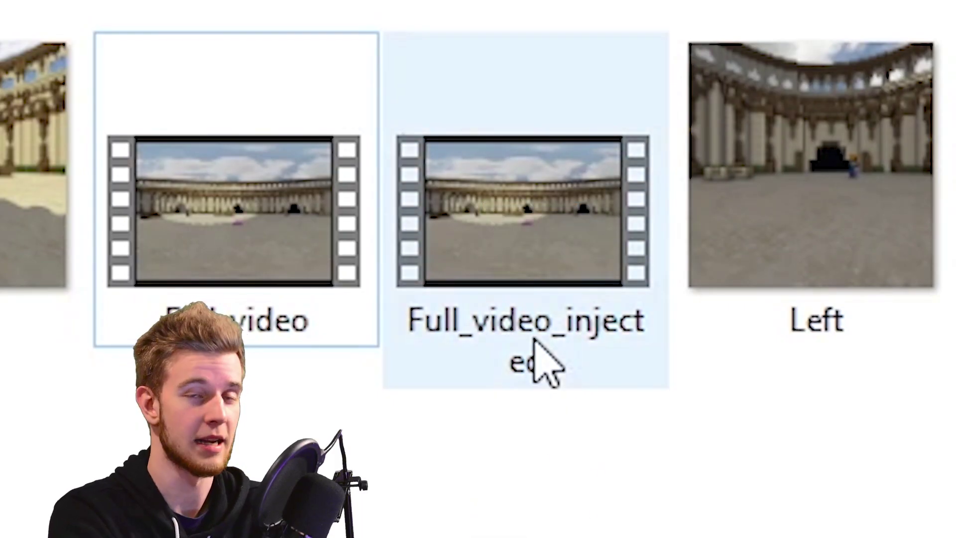
double_click(546, 361)
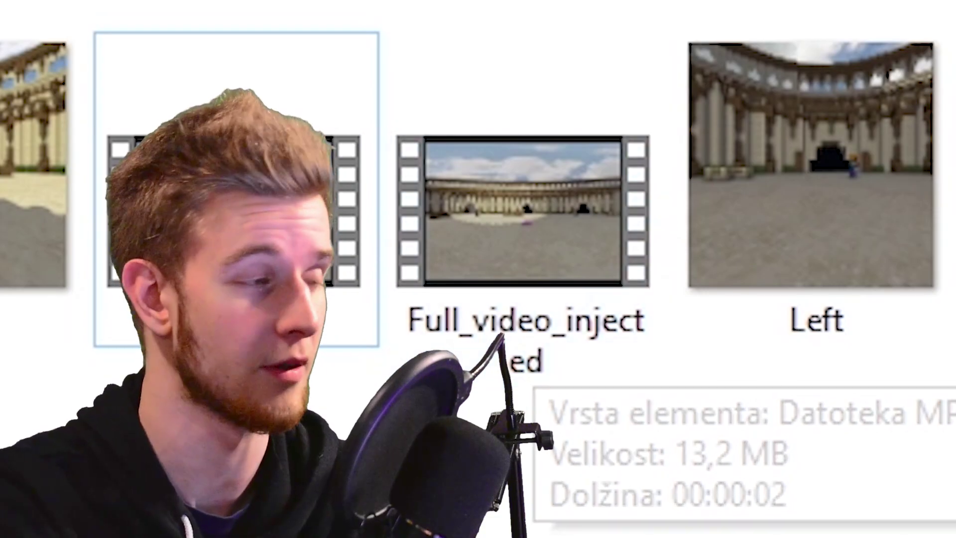